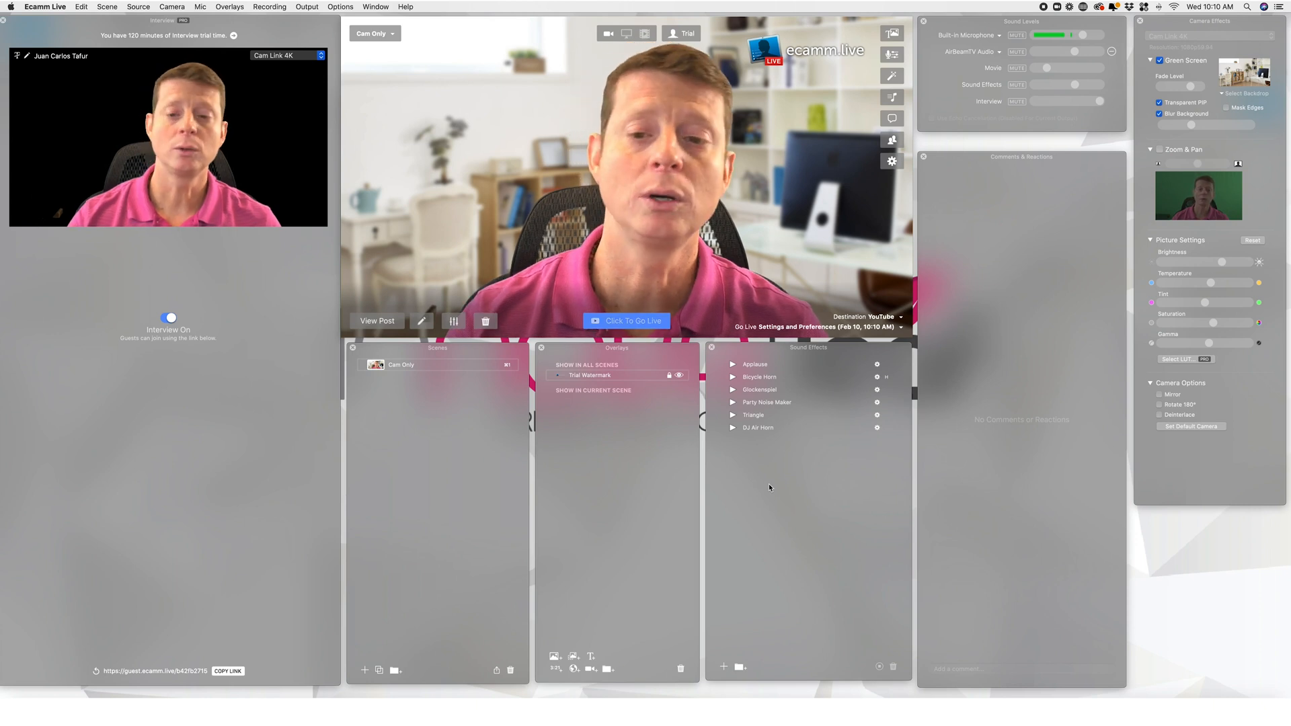
Open the Ecamm Live preferences at the General options.
{"action": "mouse_move", "coordinate": [596, 249]}
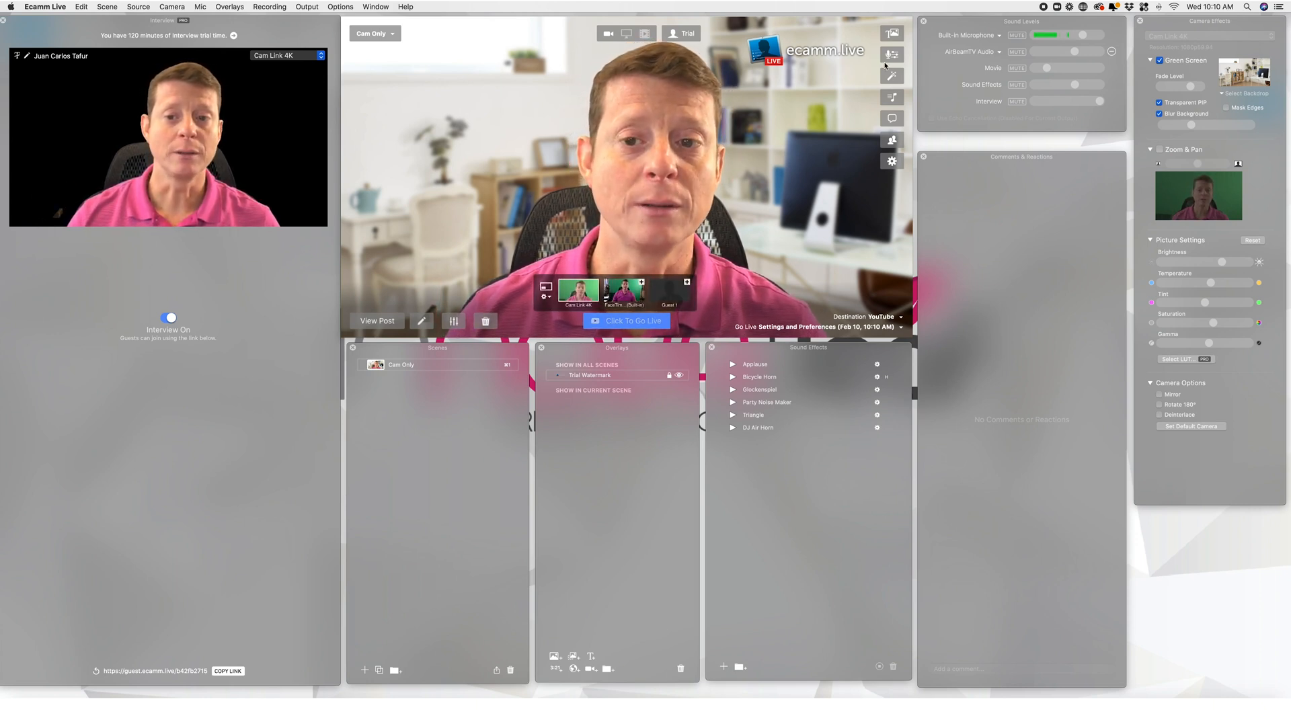
{"action": "left_click", "coordinate": [891, 162]}
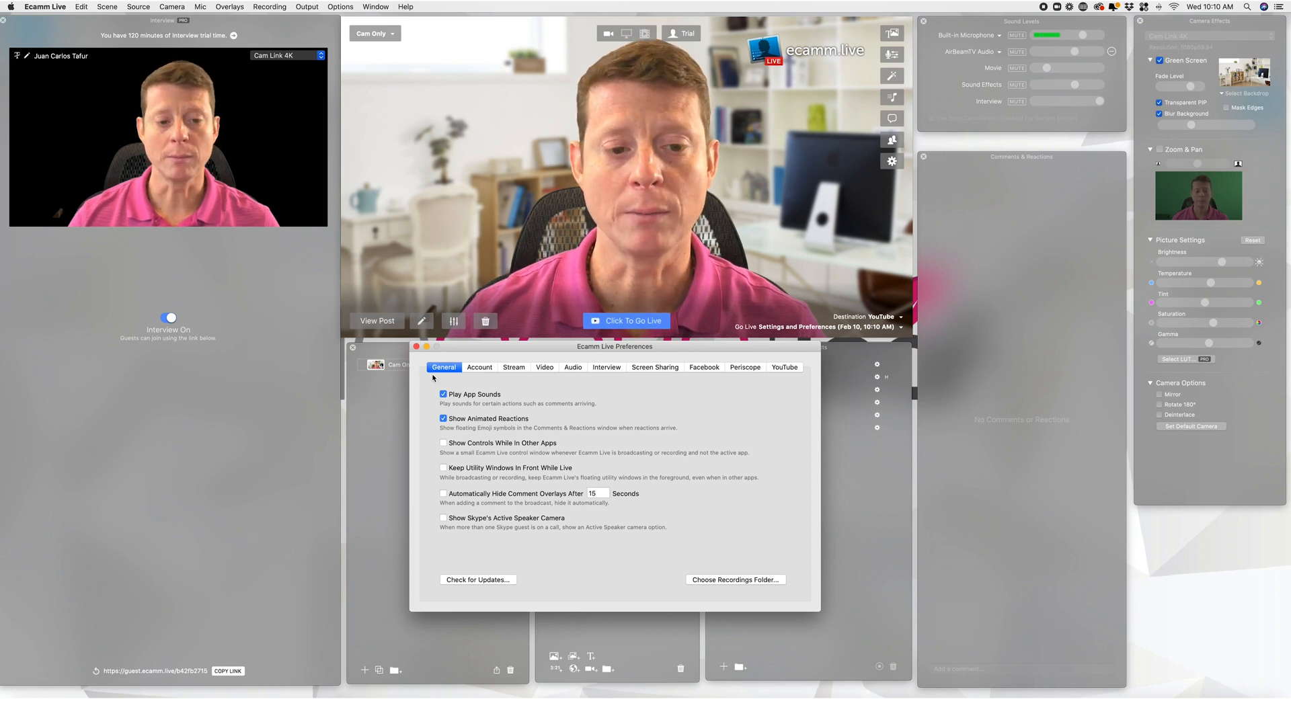
{"action": "left_click", "coordinate": [417, 347]}
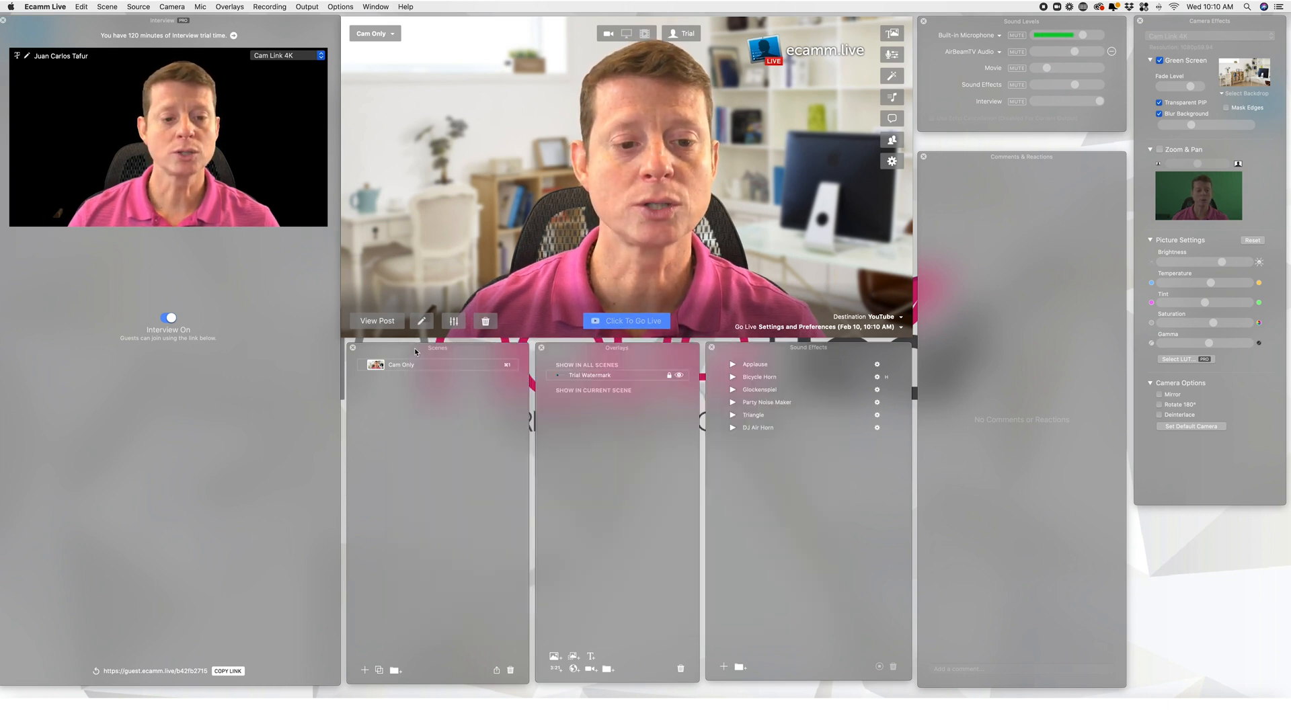
{"action": "left_click", "coordinate": [38, 8]}
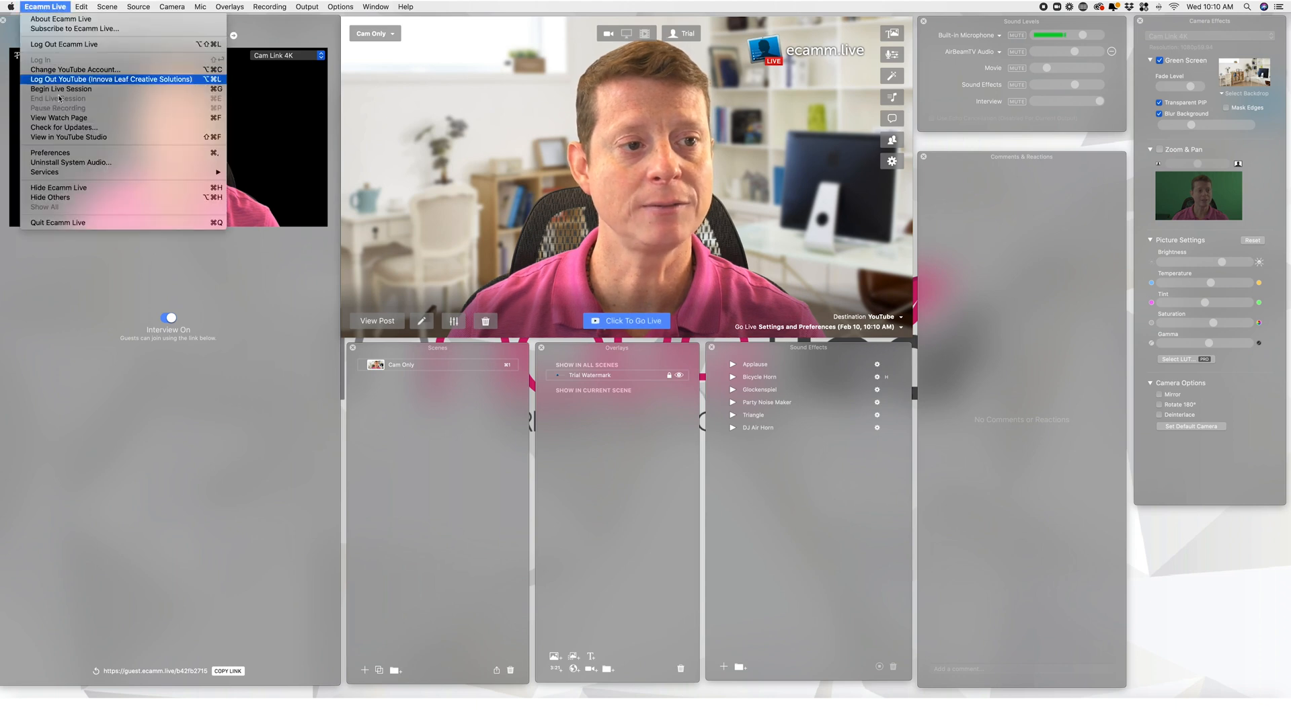
{"action": "left_click", "coordinate": [62, 153]}
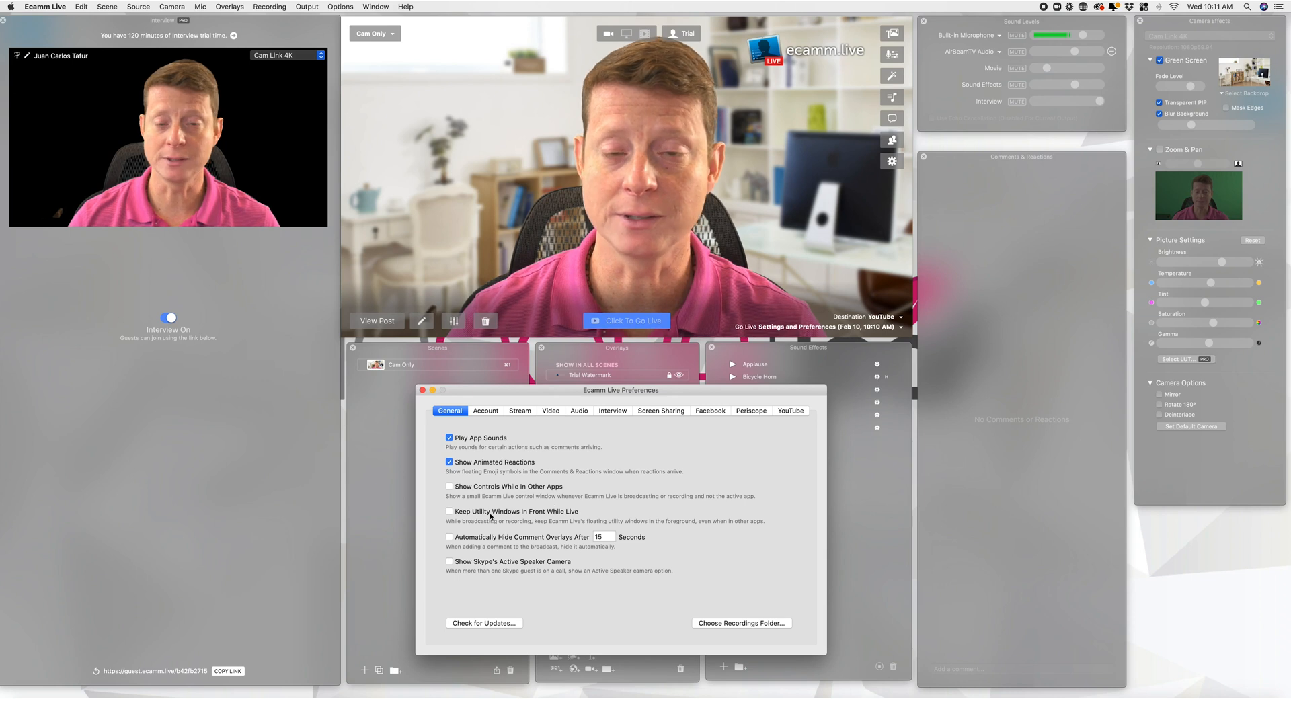
Start the live broadcast and reposition the Preferences window over the main video preview.
{"action": "left_click", "coordinate": [628, 321]}
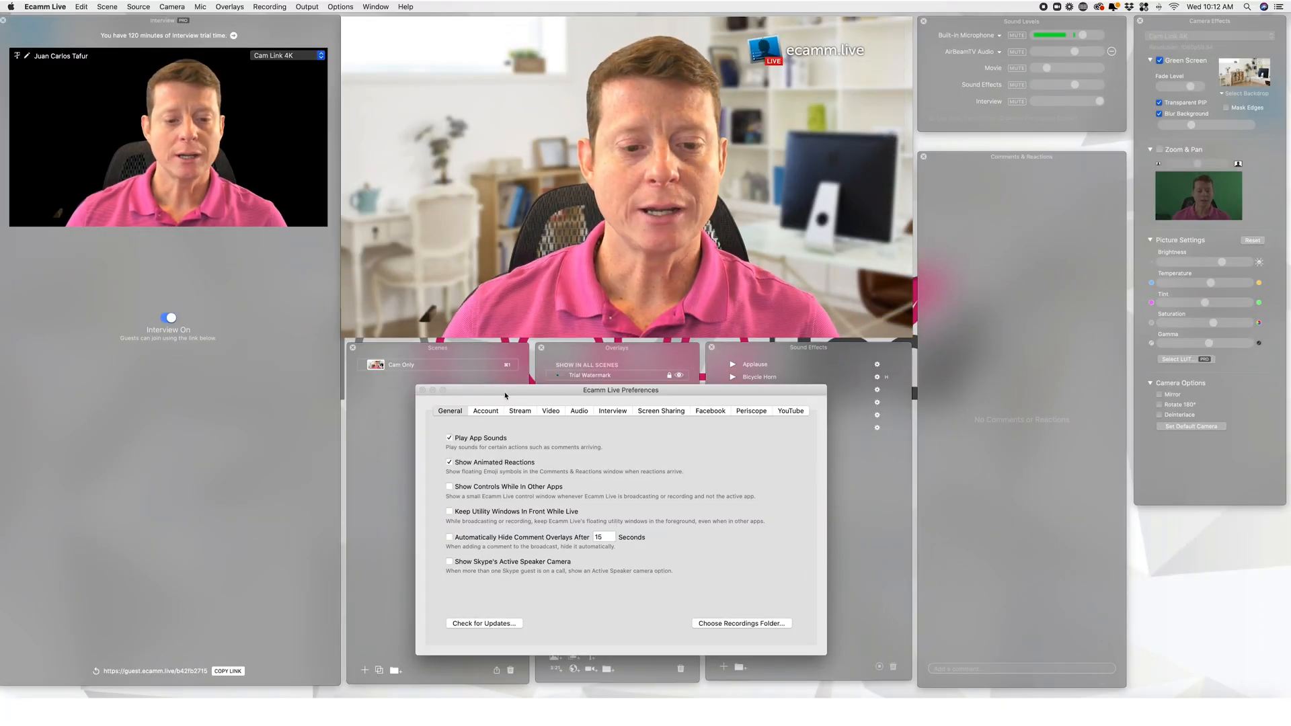
{"action": "left_click_drag", "start_coordinate": [513, 394], "coordinate": [521, 234]}
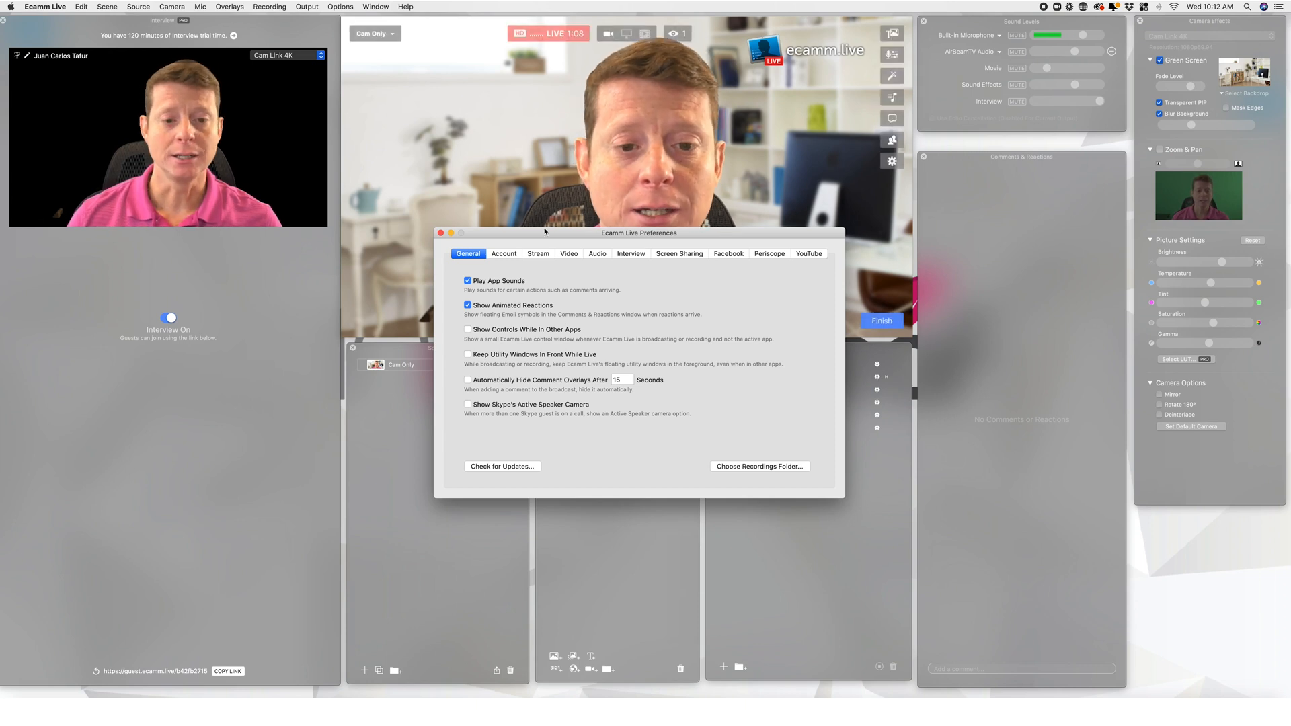
{"action": "mouse_move", "coordinate": [546, 234]}
{"action": "left_mouse_down"}
{"action": "mouse_move", "coordinate": [550, 284]}
{"action": "mouse_move", "coordinate": [533, 212]}
{"action": "left_mouse_up"}
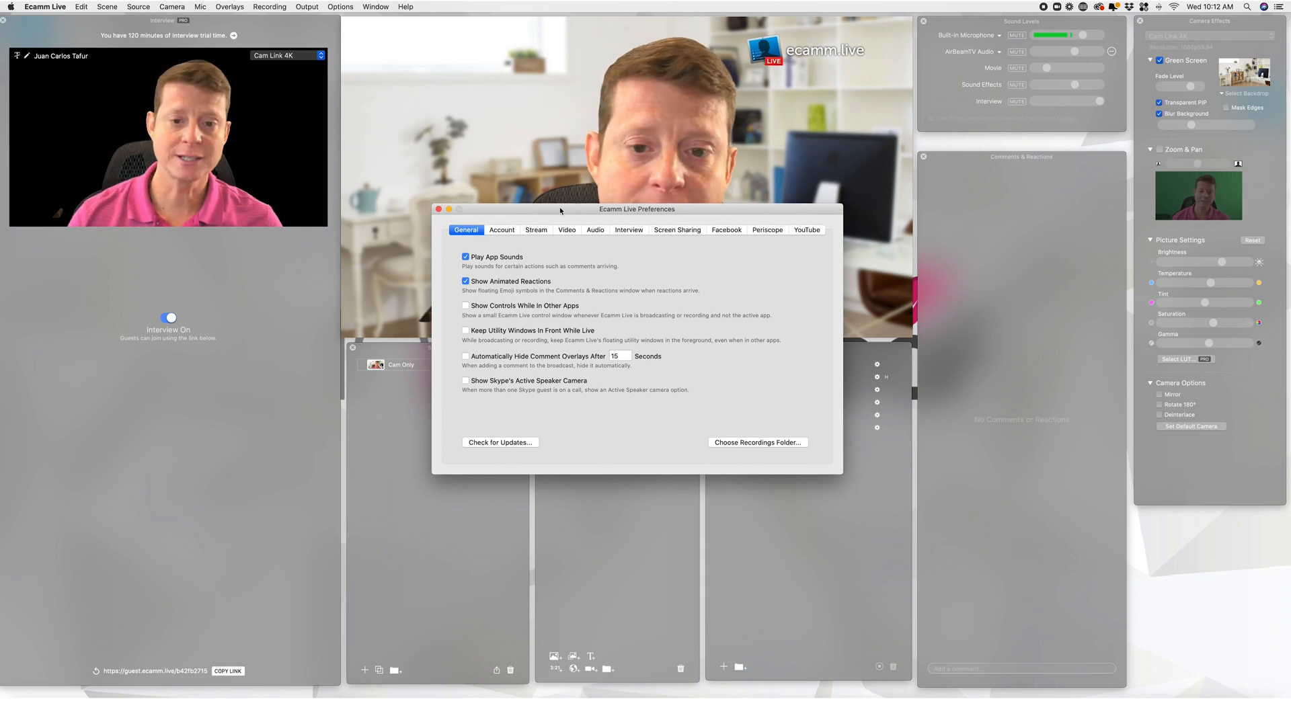
{"action": "left_click_drag", "start_coordinate": [711, 207], "coordinate": [698, 204]}
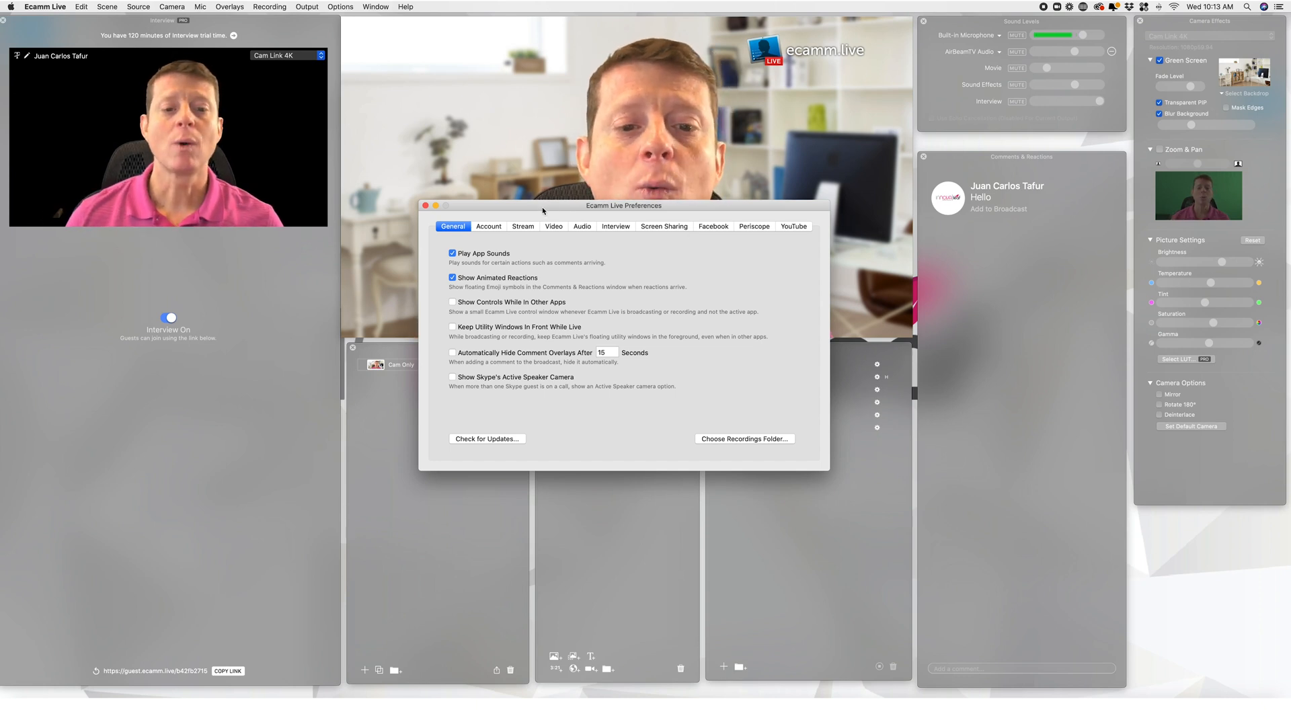
{"action": "left_click_drag", "start_coordinate": [543, 209], "coordinate": [541, 217]}
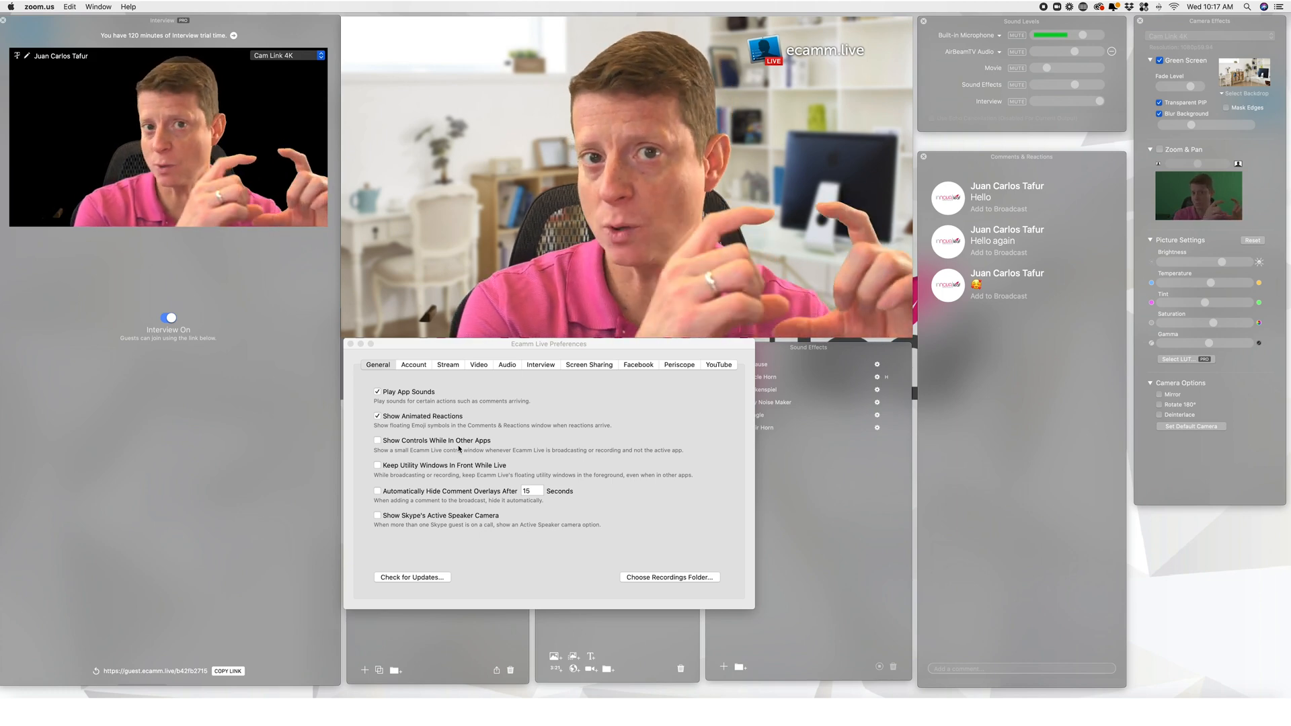
Enable Show Controls While In Other Apps and try out the floating control window with Zoom in front, closing Zoom's window when finished.
{"action": "left_click", "coordinate": [378, 443]}
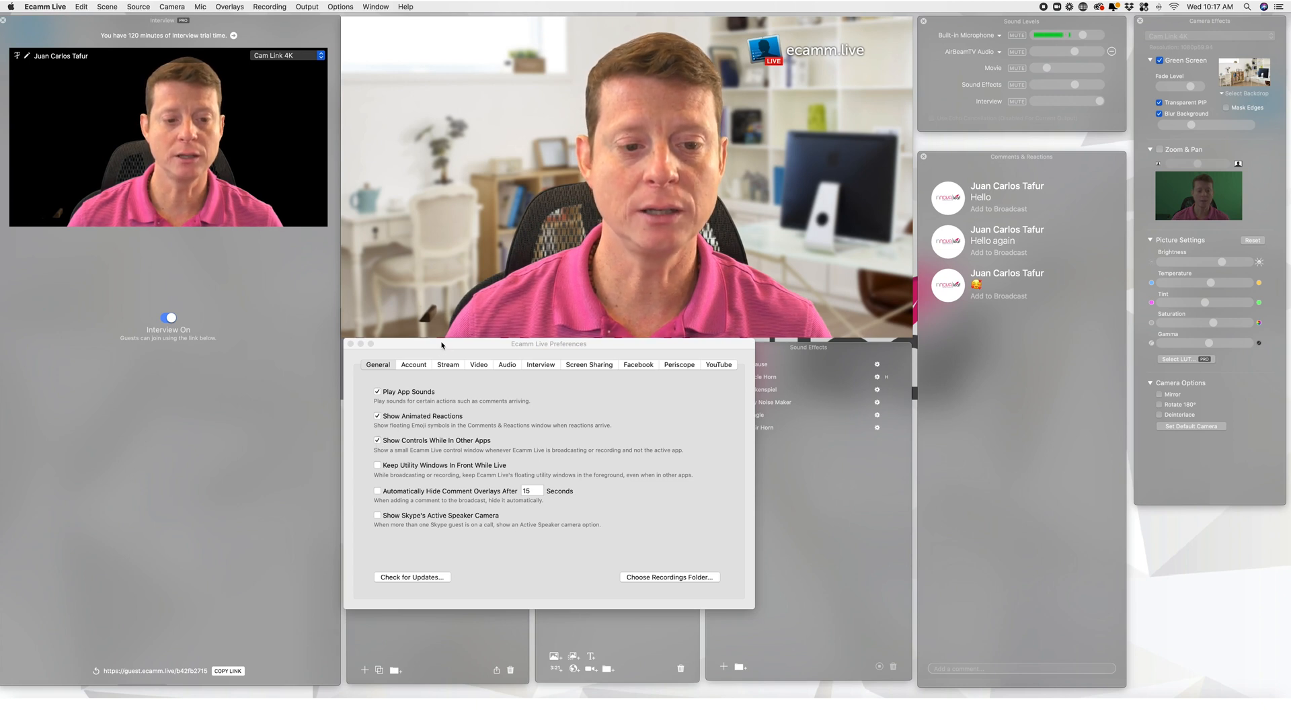
{"action": "left_click_drag", "start_coordinate": [440, 349], "coordinate": [489, 348]}
{"action": "key", "text": "super+Tab"}
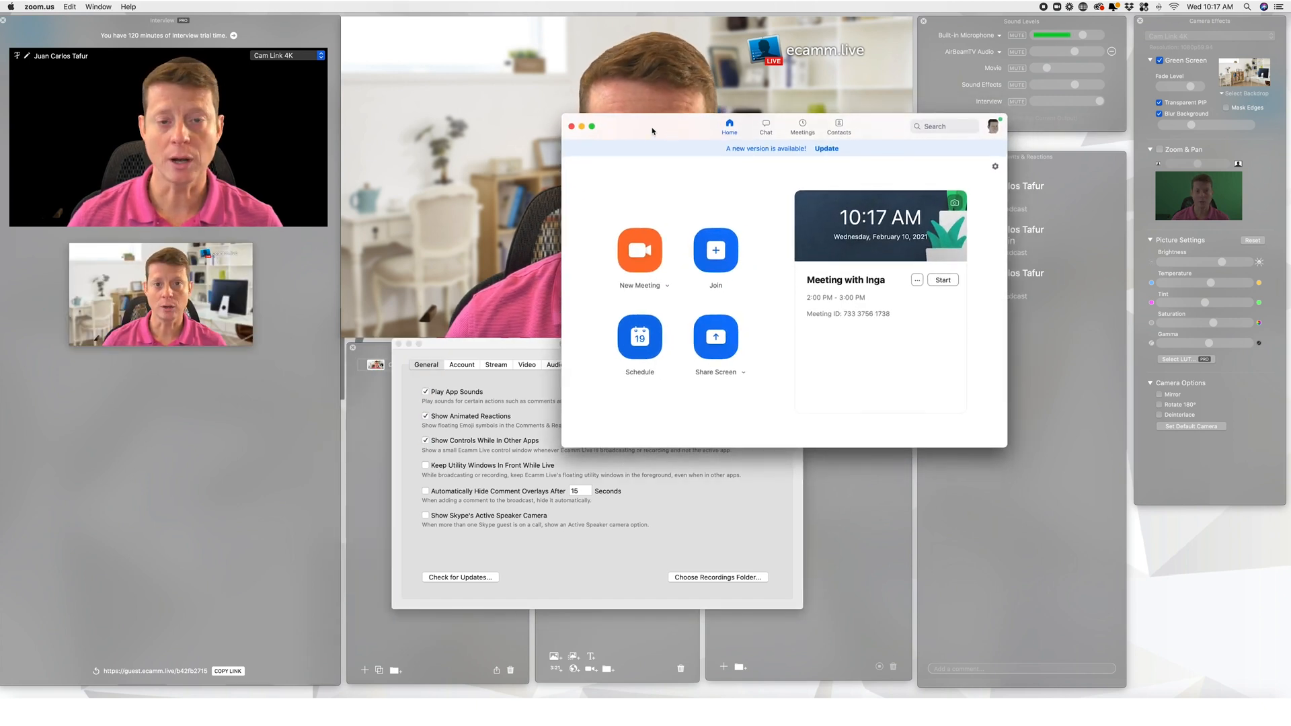
{"action": "left_click_drag", "start_coordinate": [156, 293], "coordinate": [504, 185]}
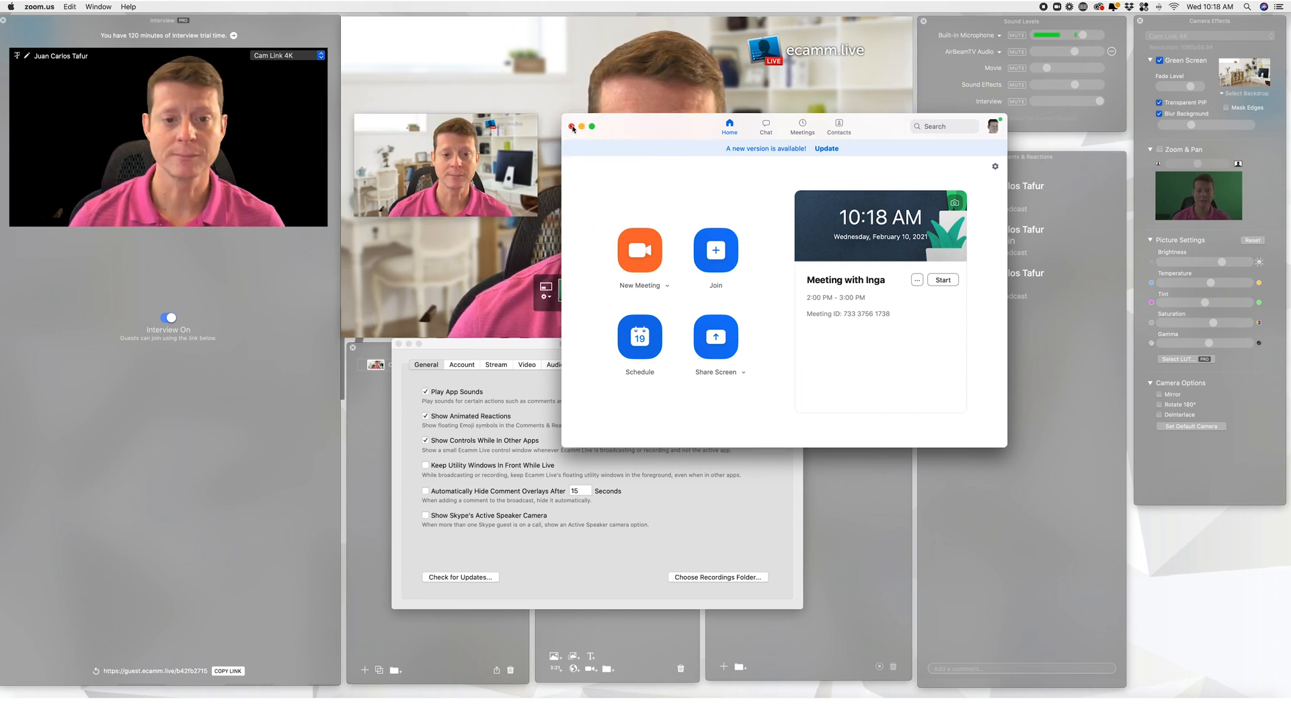
{"action": "left_click", "coordinate": [571, 127]}
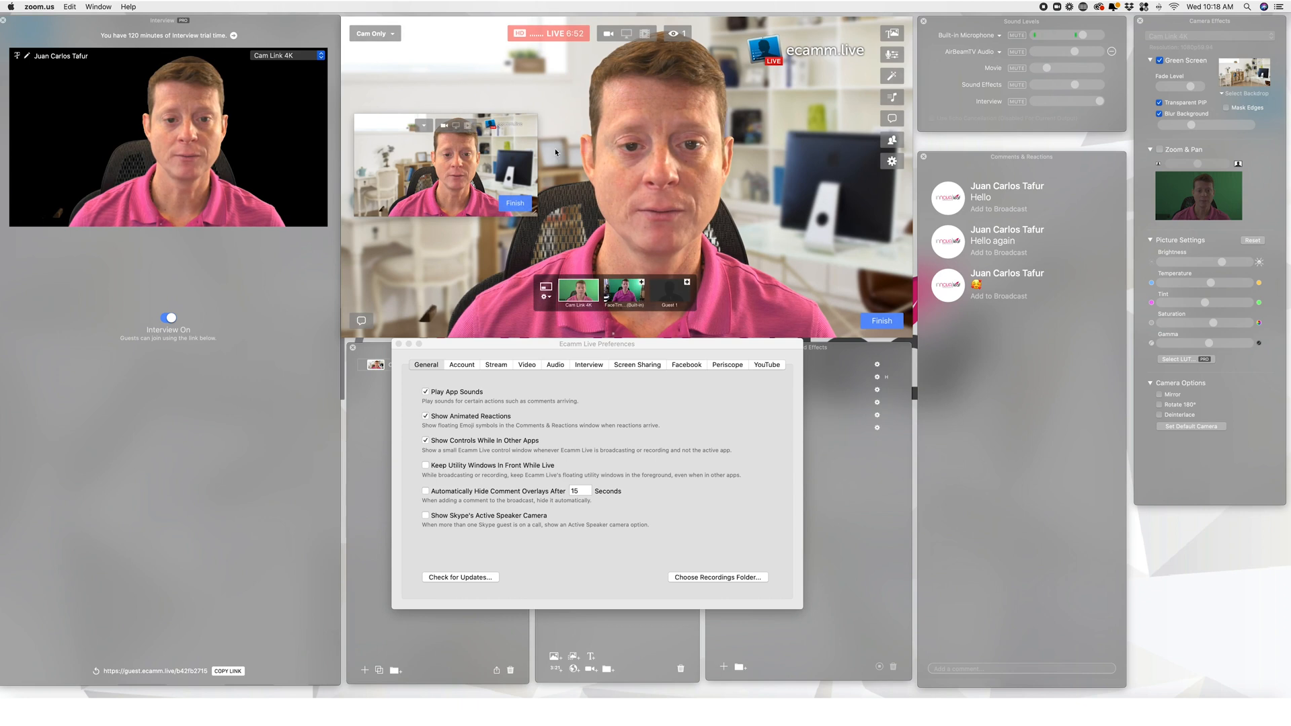
Compare with Show Controls While In Other Apps turned off while Zoom is in front, and re-enable the option.
{"action": "left_click", "coordinate": [424, 441]}
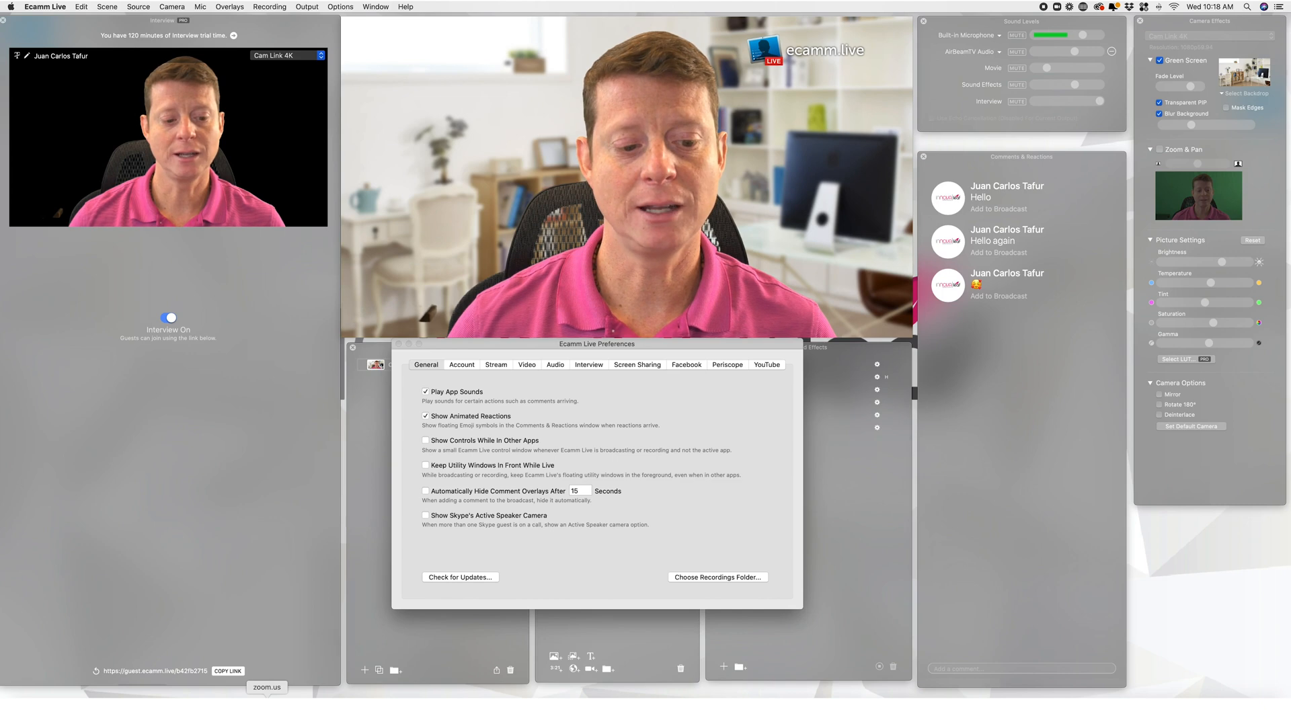
{"action": "left_click", "coordinate": [266, 711]}
{"action": "left_click", "coordinate": [524, 132]}
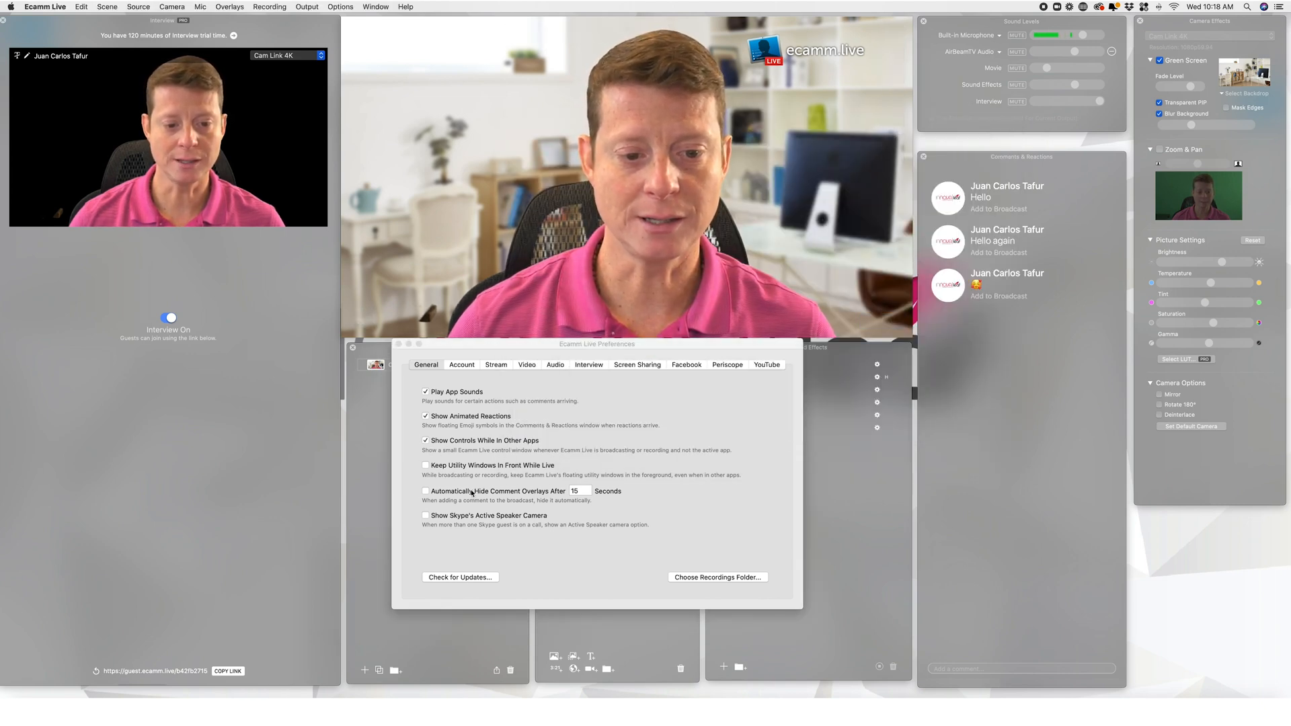
Enable Keep Utility Windows In Front While Live and test it by bringing Zoom forward and moving its window behind the utility windows.
{"action": "left_click", "coordinate": [425, 465]}
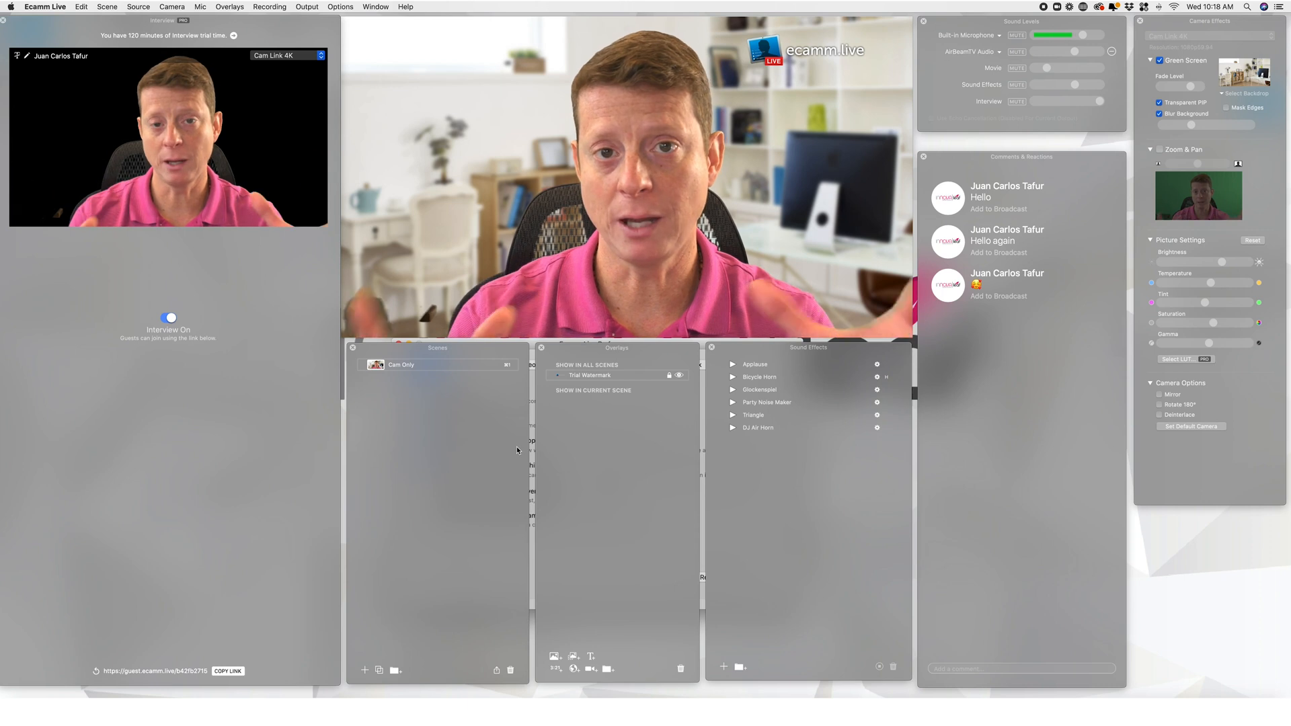
{"action": "left_click", "coordinate": [267, 711]}
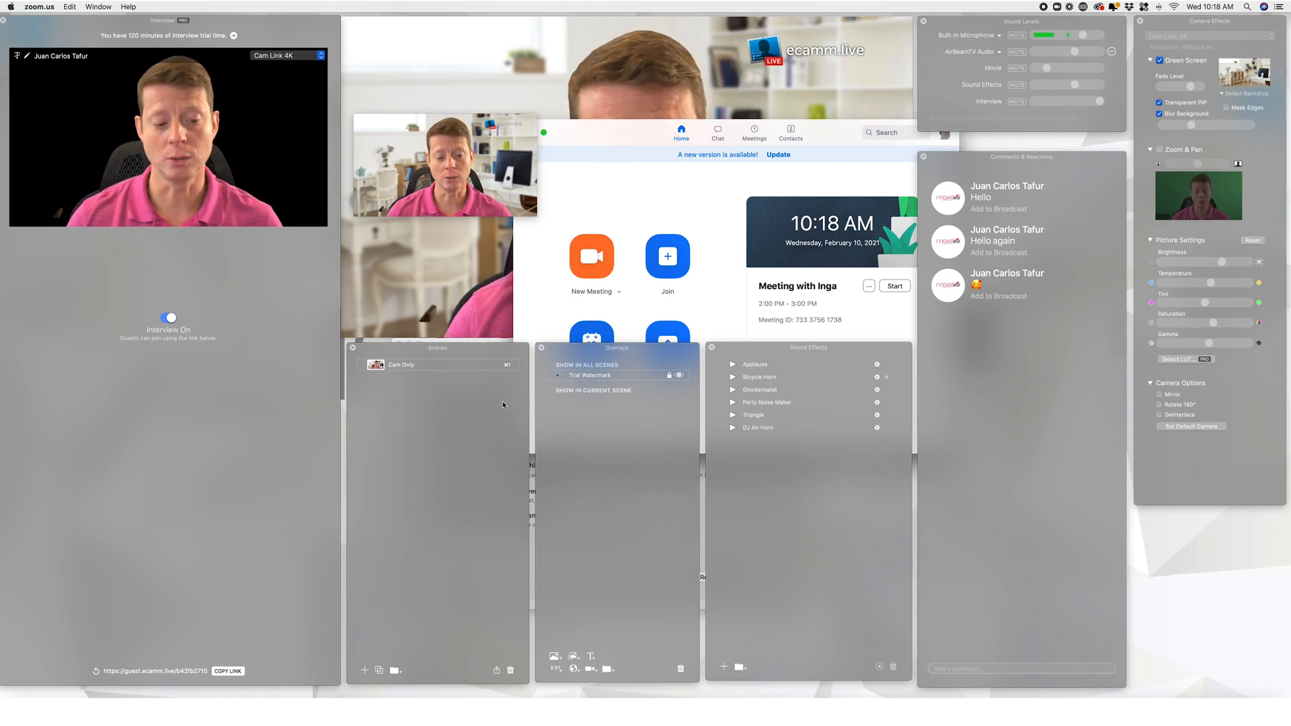
{"action": "left_click_drag", "start_coordinate": [609, 134], "coordinate": [642, 81]}
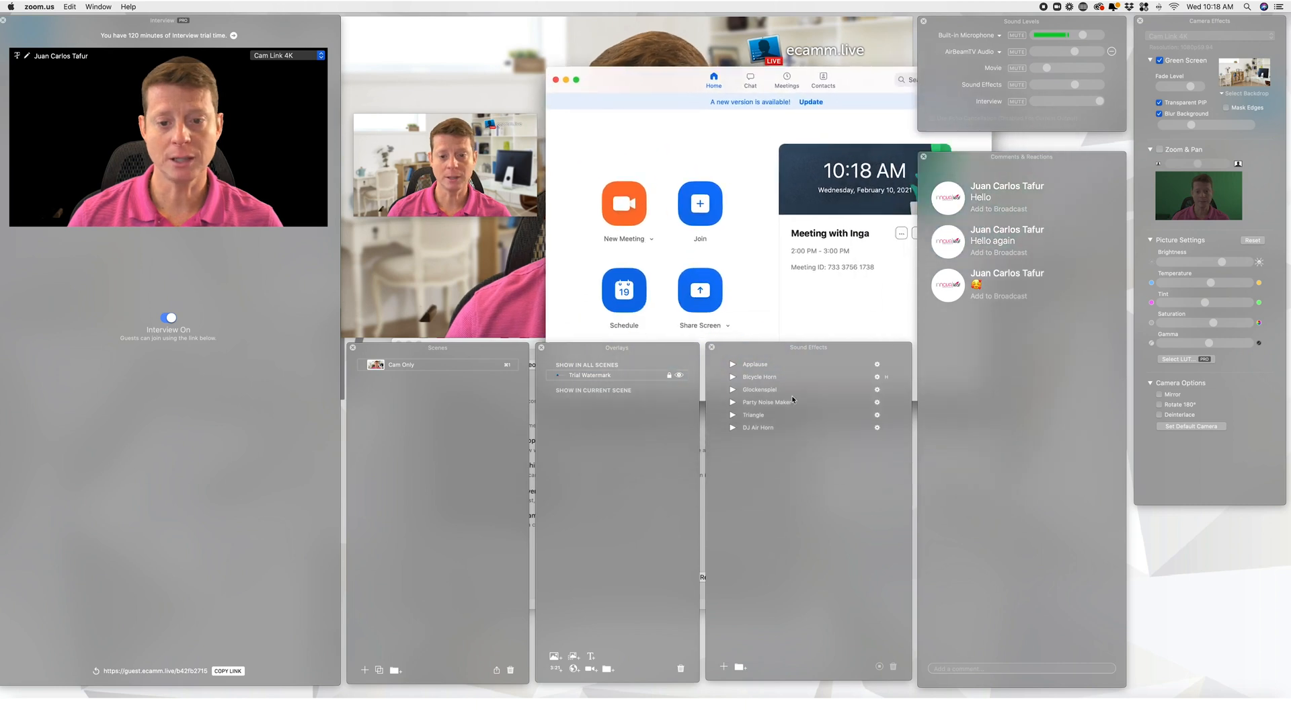
Turn off Keep Utility Windows In Front While Live and test Zoom in front of the utility windows, closing its window when finished.
{"action": "left_click", "coordinate": [352, 348]}
{"action": "left_click", "coordinate": [425, 465]}
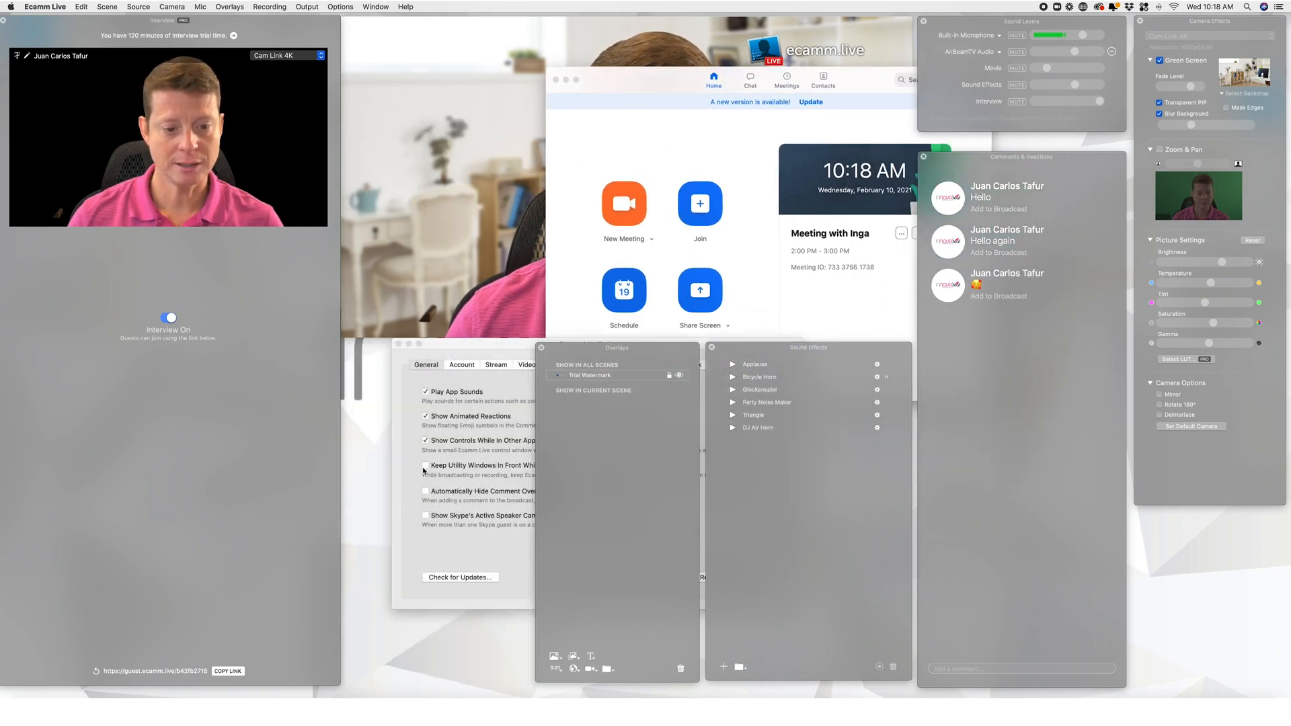
{"action": "left_click_drag", "start_coordinate": [467, 355], "coordinate": [642, 407]}
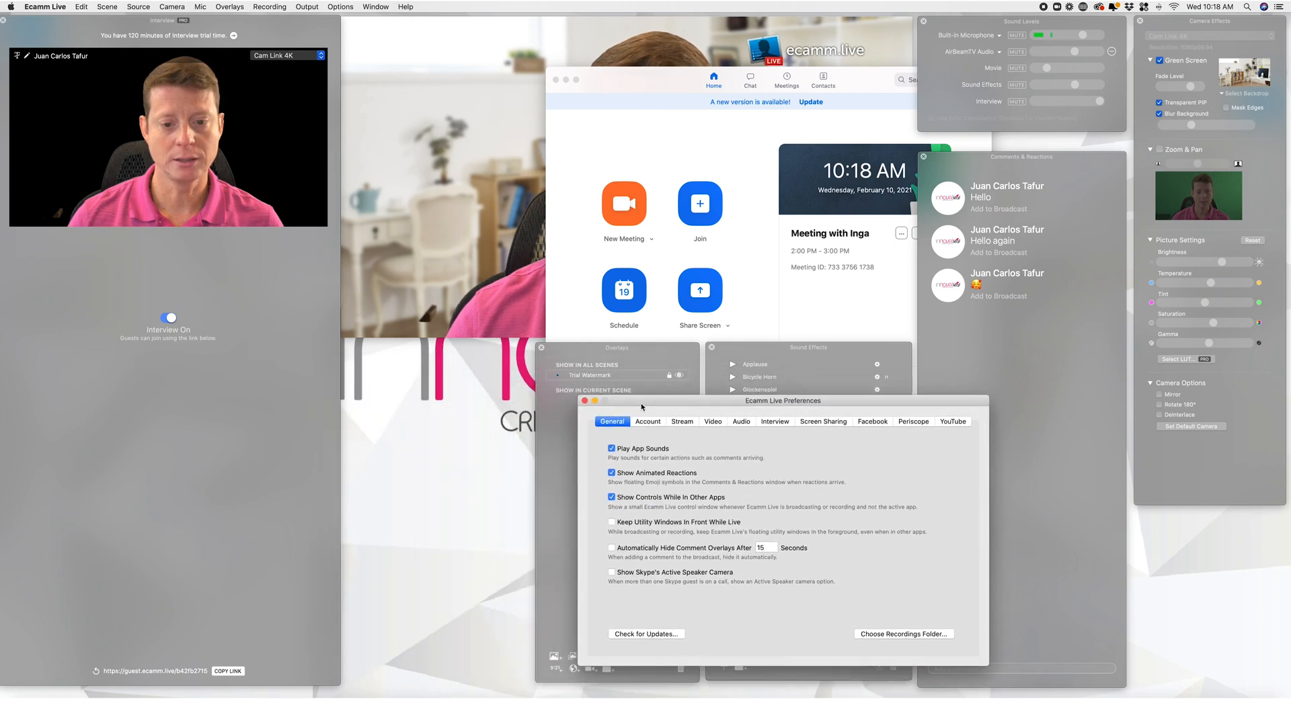
{"action": "left_click_drag", "start_coordinate": [558, 83], "coordinate": [469, 62]}
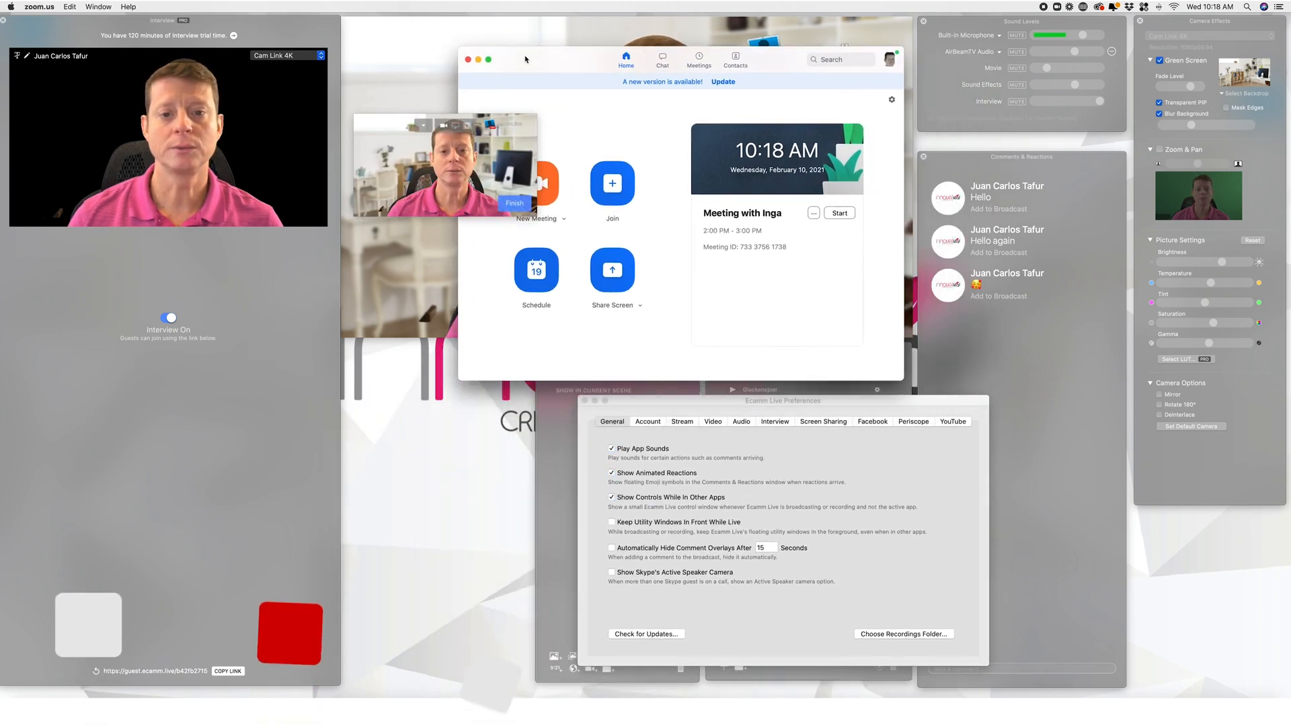
{"action": "left_click", "coordinate": [468, 60]}
Turn off Show Controls While In Other Apps and move the Preferences window over the main video preview.
{"action": "left_click_drag", "start_coordinate": [356, 127], "coordinate": [381, 340]}
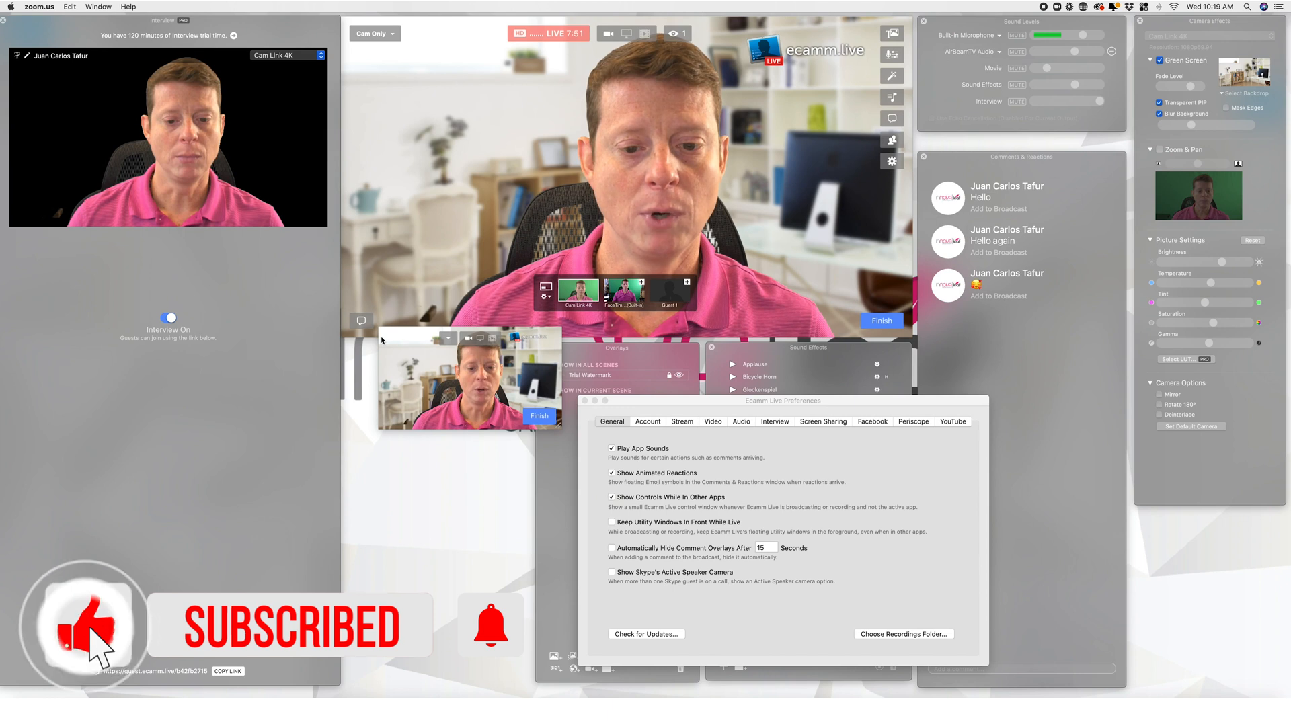
{"action": "left_click", "coordinate": [611, 497]}
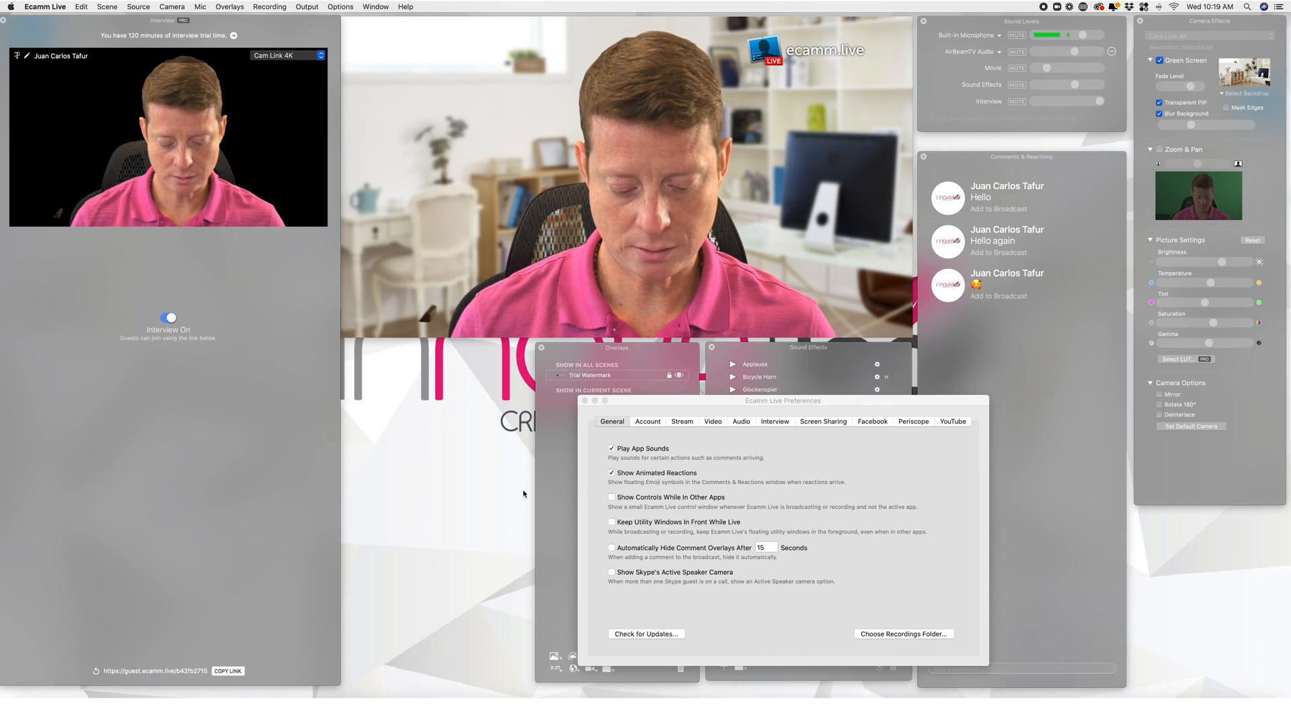
{"action": "left_click_drag", "start_coordinate": [708, 397], "coordinate": [518, 249]}
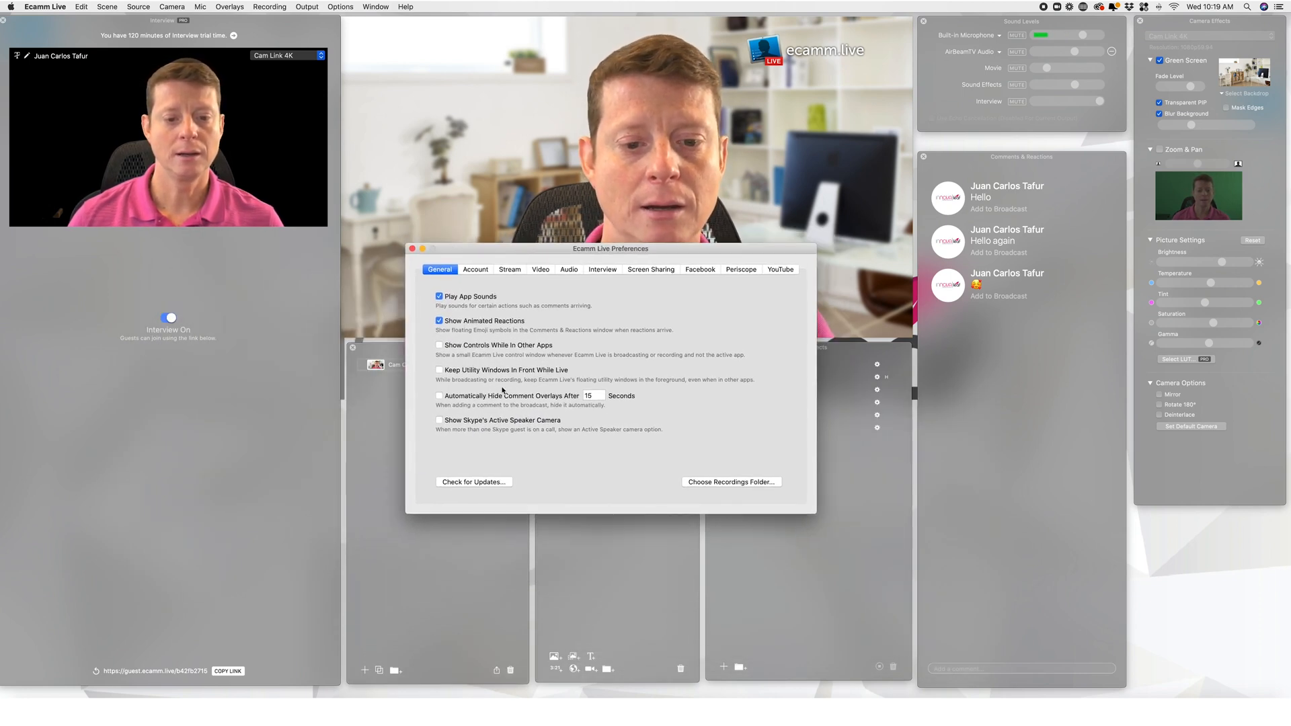
{"action": "left_click_drag", "start_coordinate": [636, 251], "coordinate": [649, 241]}
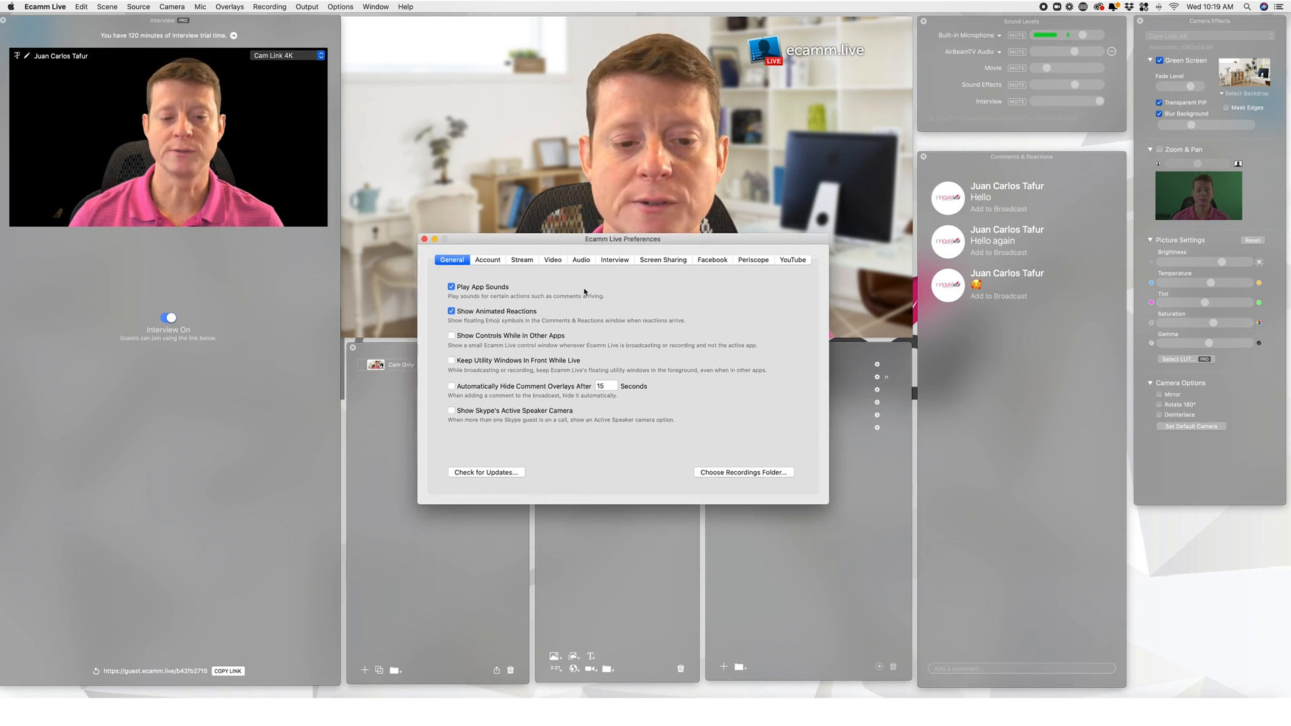
Enable Show Controls While In Other Apps and set comment overlays to hide automatically after 2 seconds.
{"action": "left_click", "coordinate": [451, 361]}
{"action": "left_click_drag", "start_coordinate": [484, 240], "coordinate": [480, 308]}
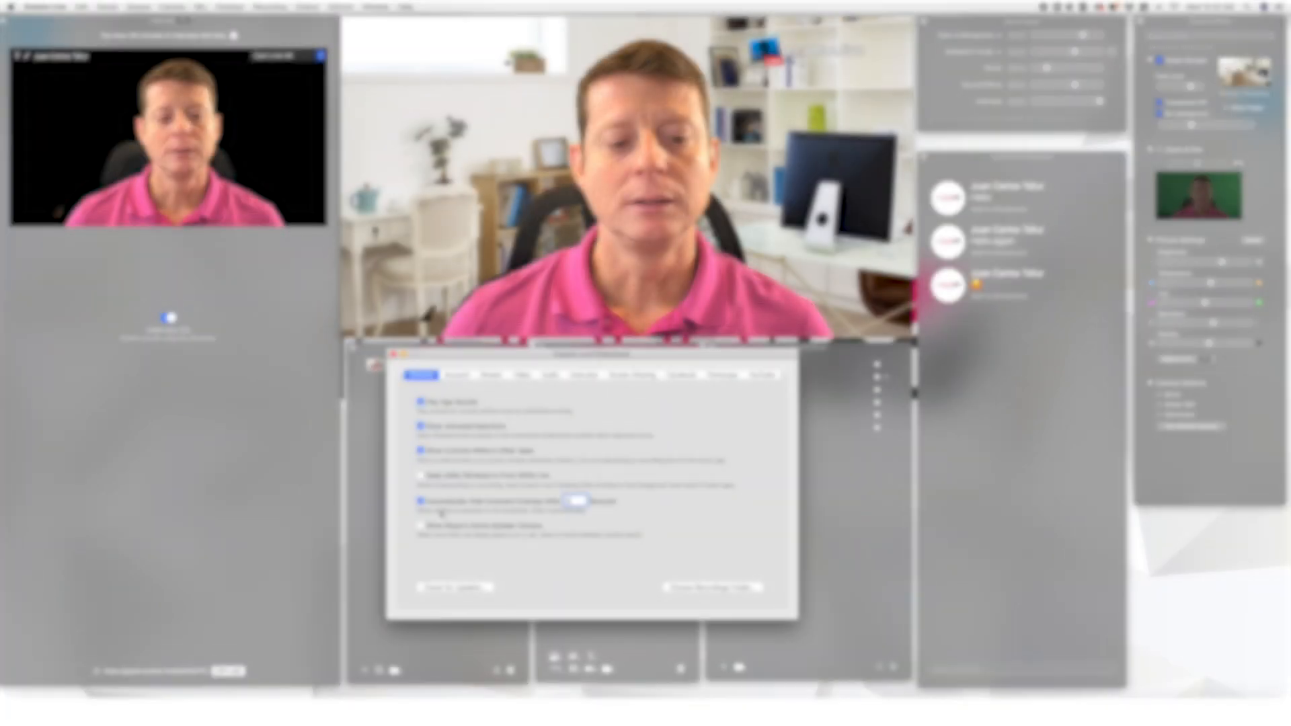
{"action": "type", "text": "2"}
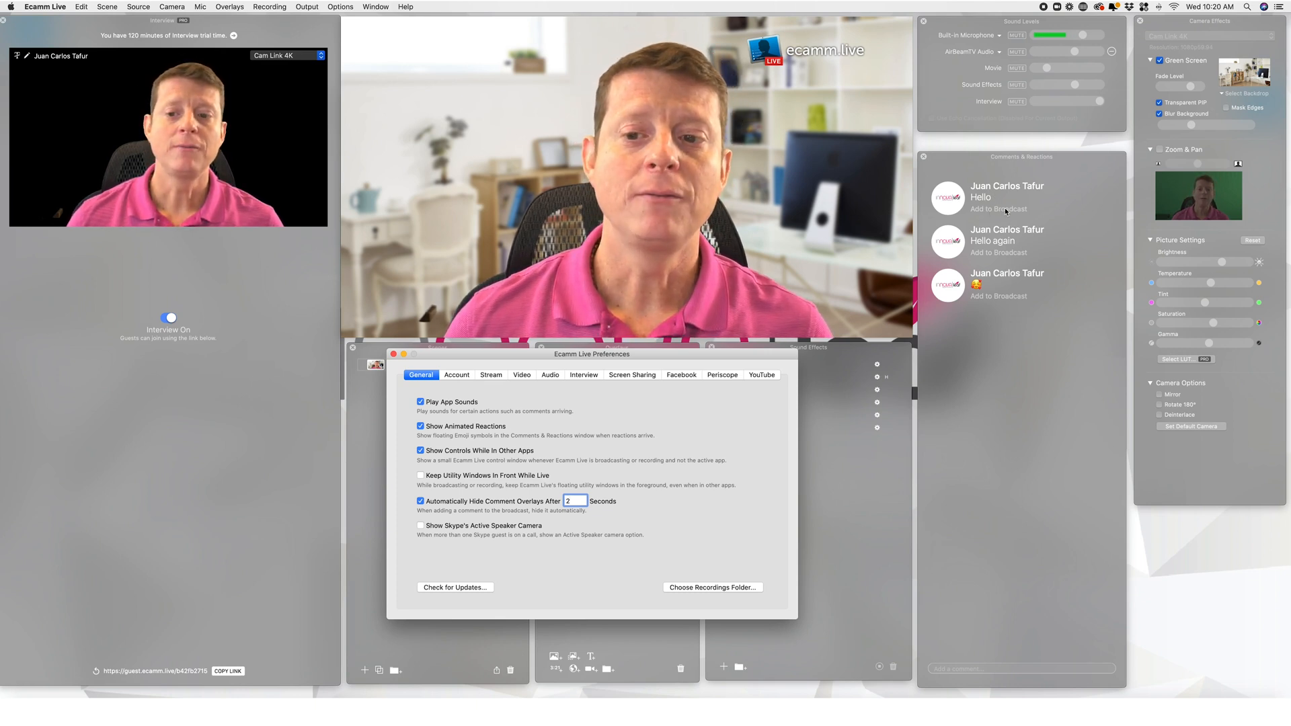
Add the "Hello" comment to the broadcast to test the auto-hide delay, keeping the Preferences window below the video preview.
{"action": "mouse_move", "coordinate": [797, 248]}
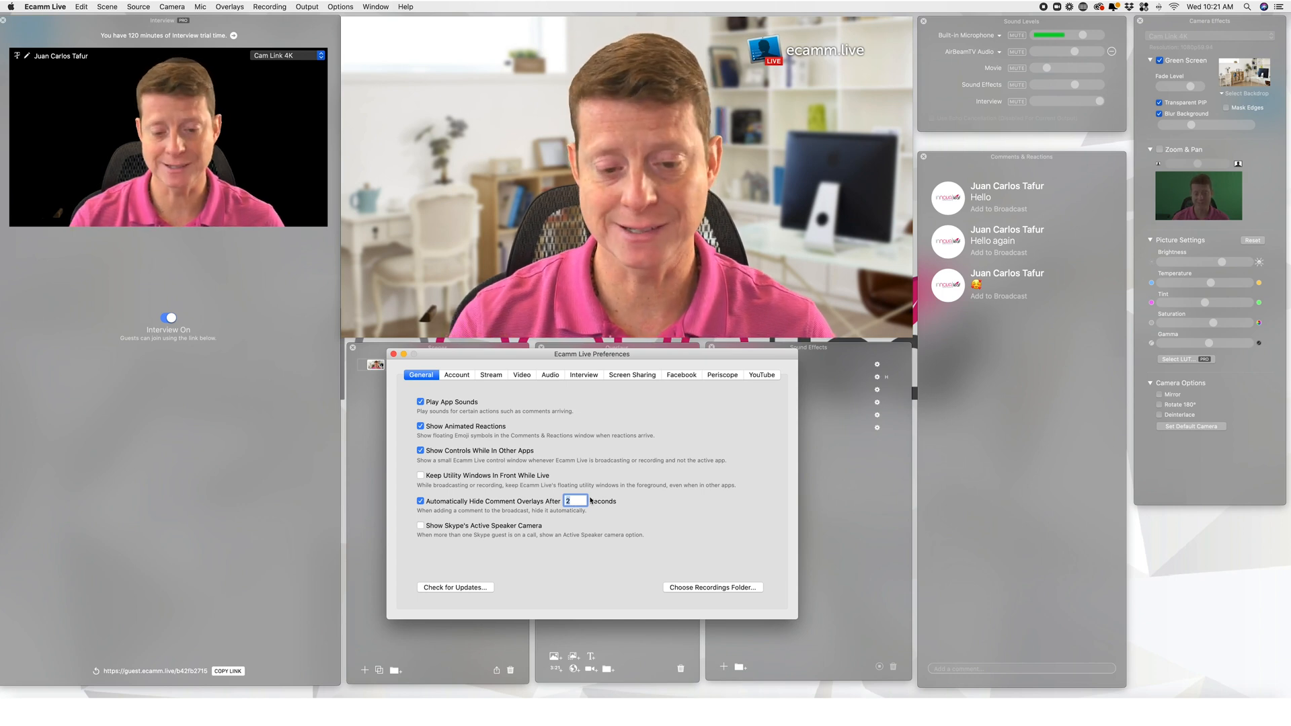
{"action": "left_click_drag", "start_coordinate": [678, 363], "coordinate": [656, 386]}
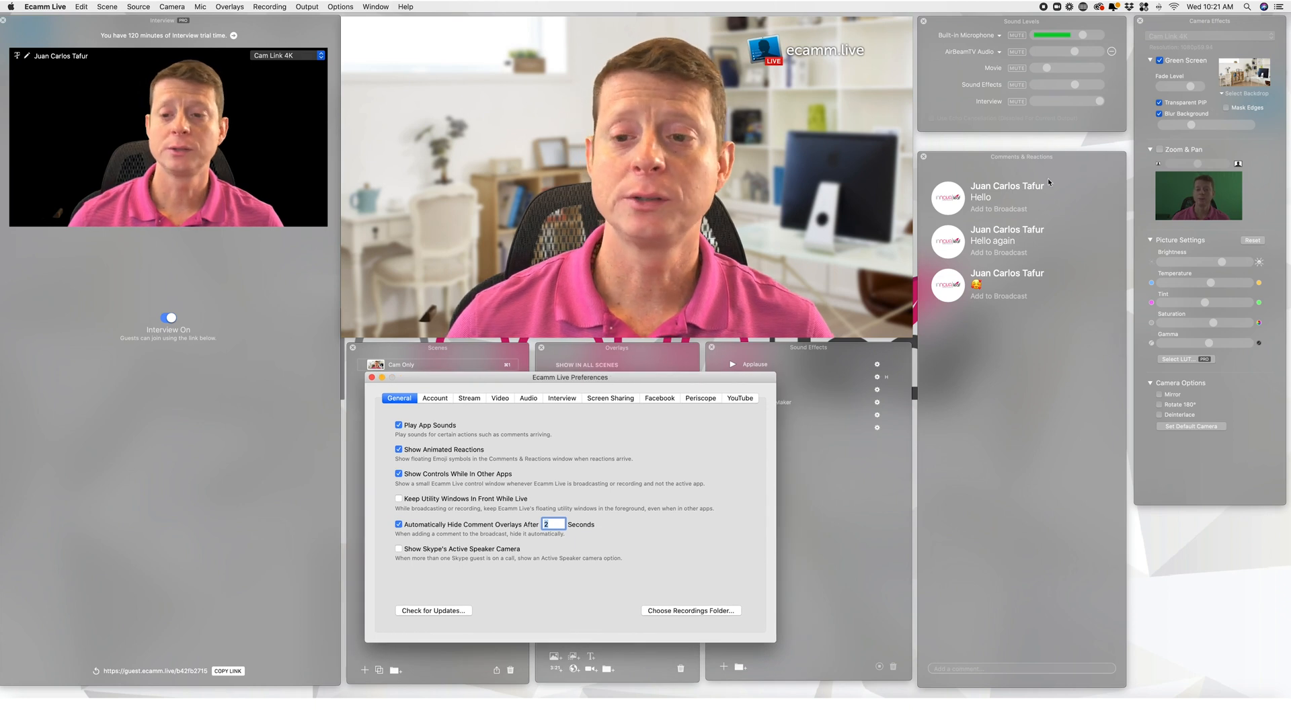
{"action": "left_click", "coordinate": [997, 209]}
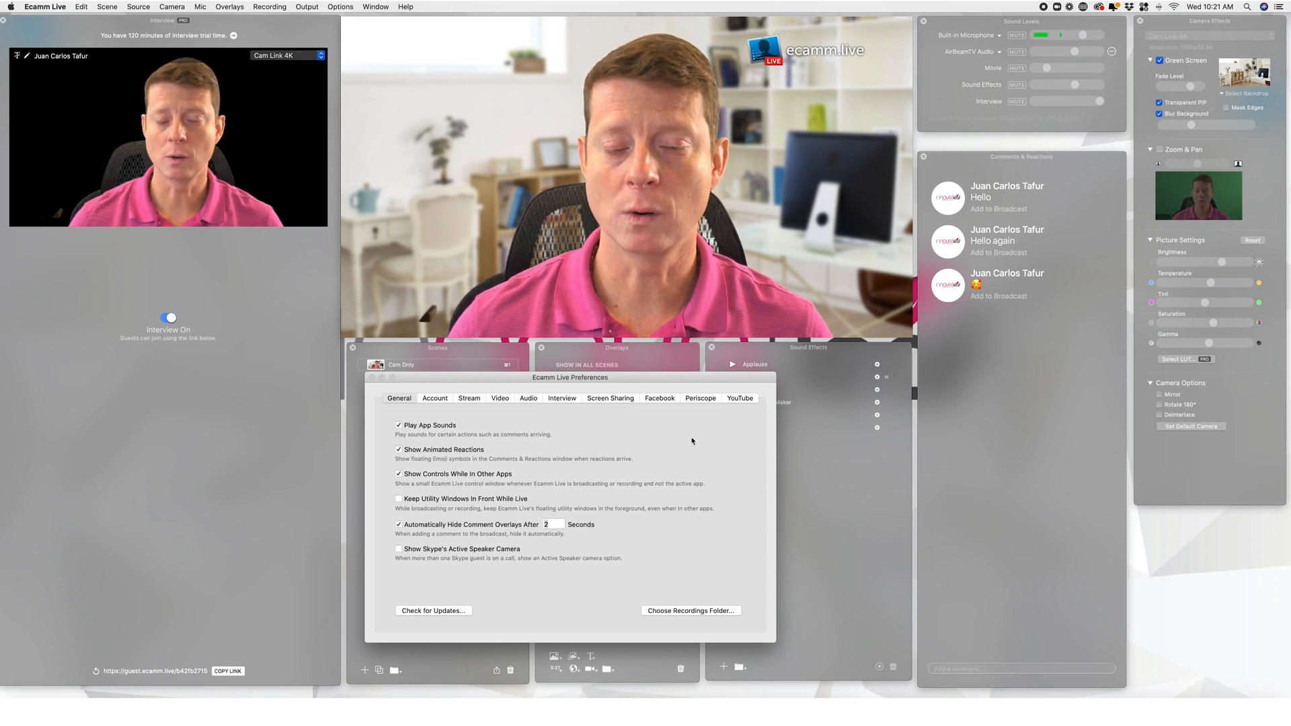
{"action": "left_click_drag", "start_coordinate": [702, 381], "coordinate": [684, 382]}
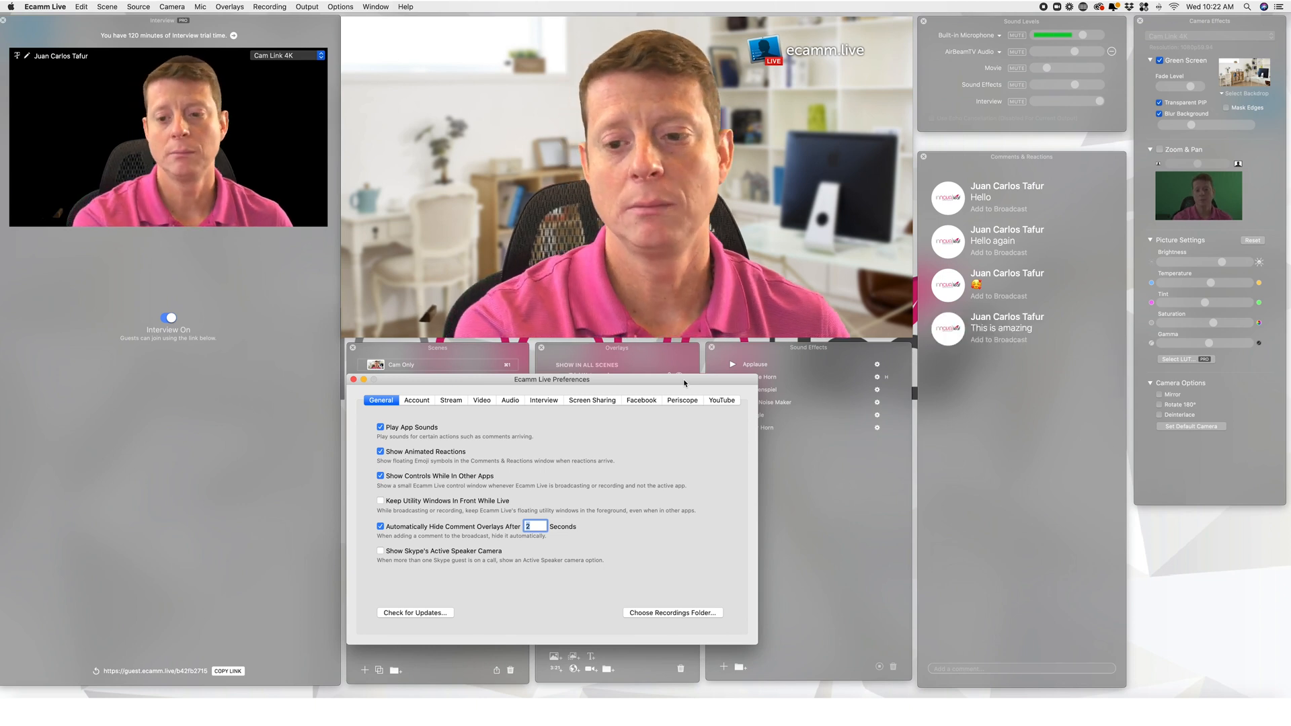
Show the latest comment on the main video preview and close that comment display.
{"action": "mouse_move", "coordinate": [379, 283]}
{"action": "left_click", "coordinate": [361, 323]}
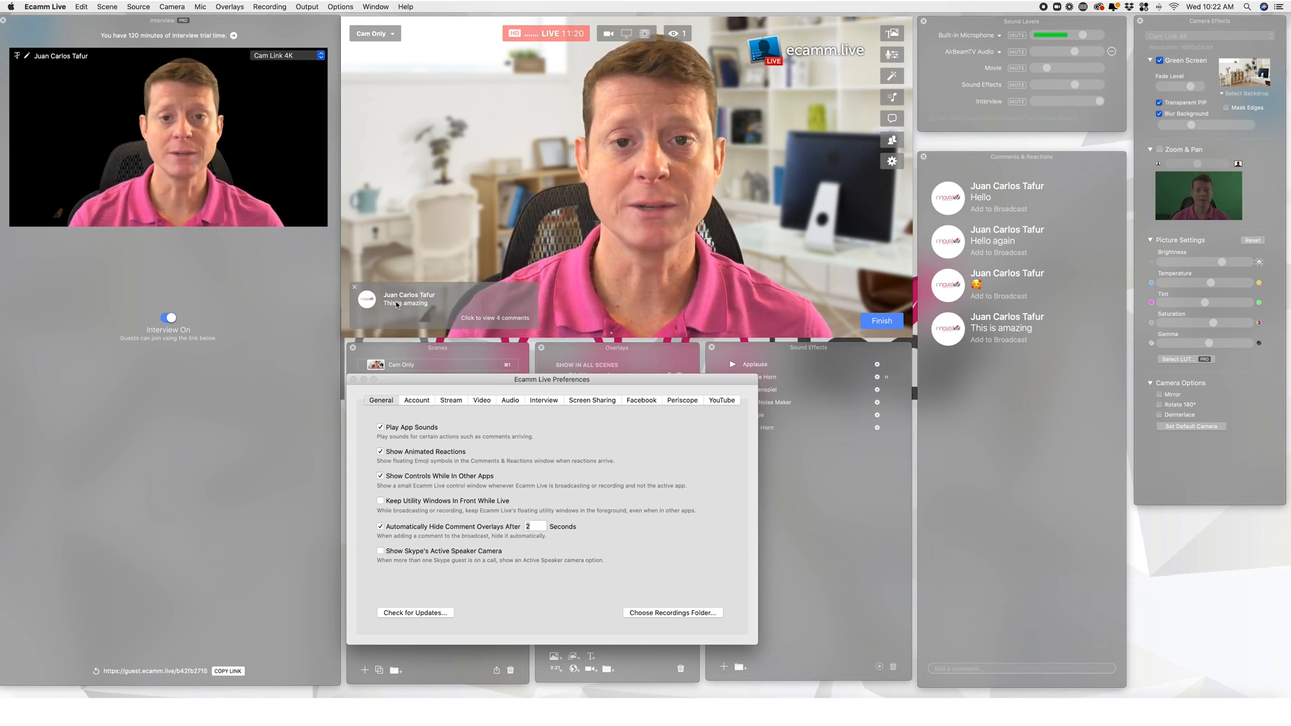
{"action": "left_click", "coordinate": [355, 287]}
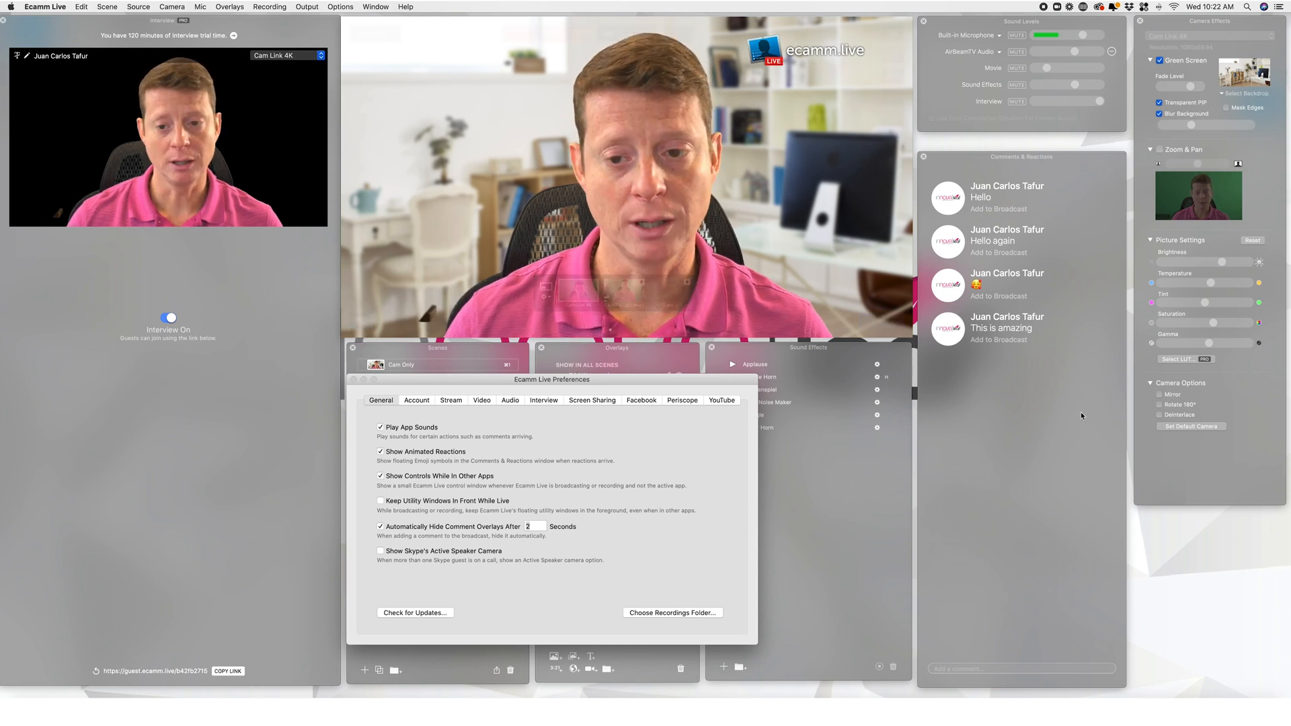
{"action": "mouse_move", "coordinate": [772, 296]}
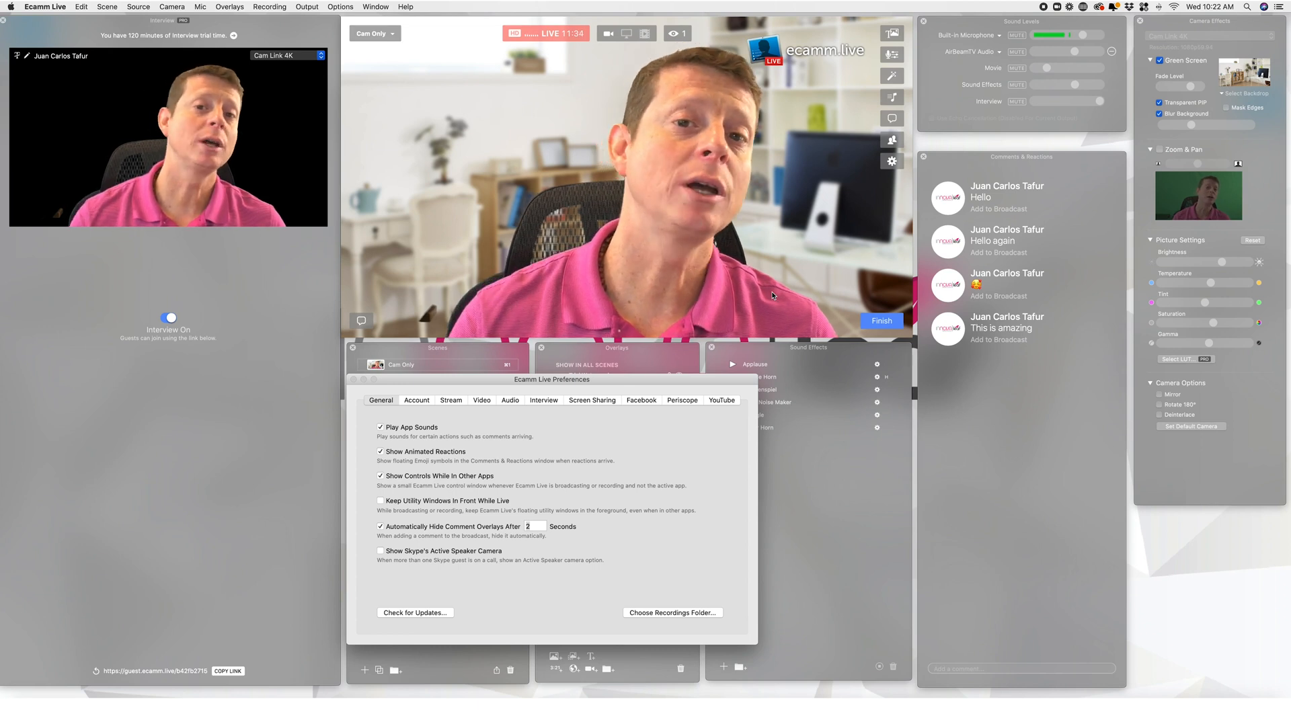
Add the "This is amazing" comment to the broadcast and set comment overlays to hide automatically after 10 seconds.
{"action": "mouse_move", "coordinate": [676, 256]}
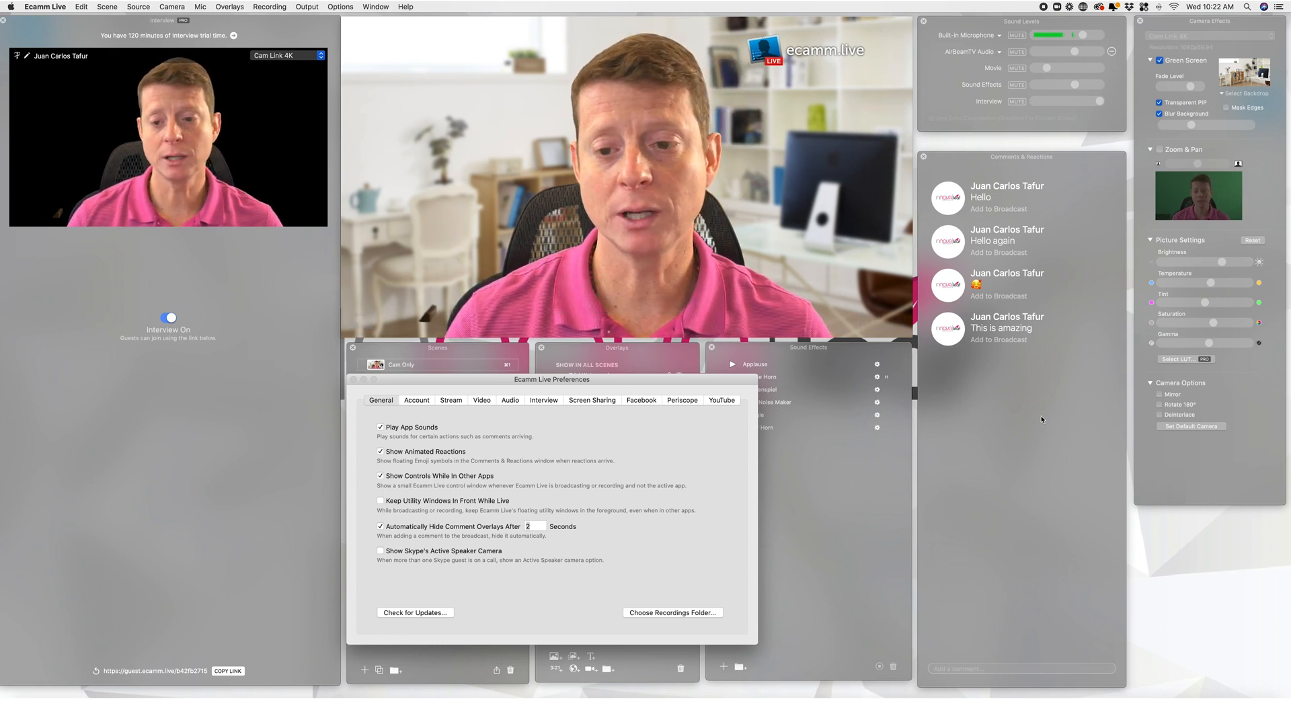
{"action": "left_click", "coordinate": [990, 339]}
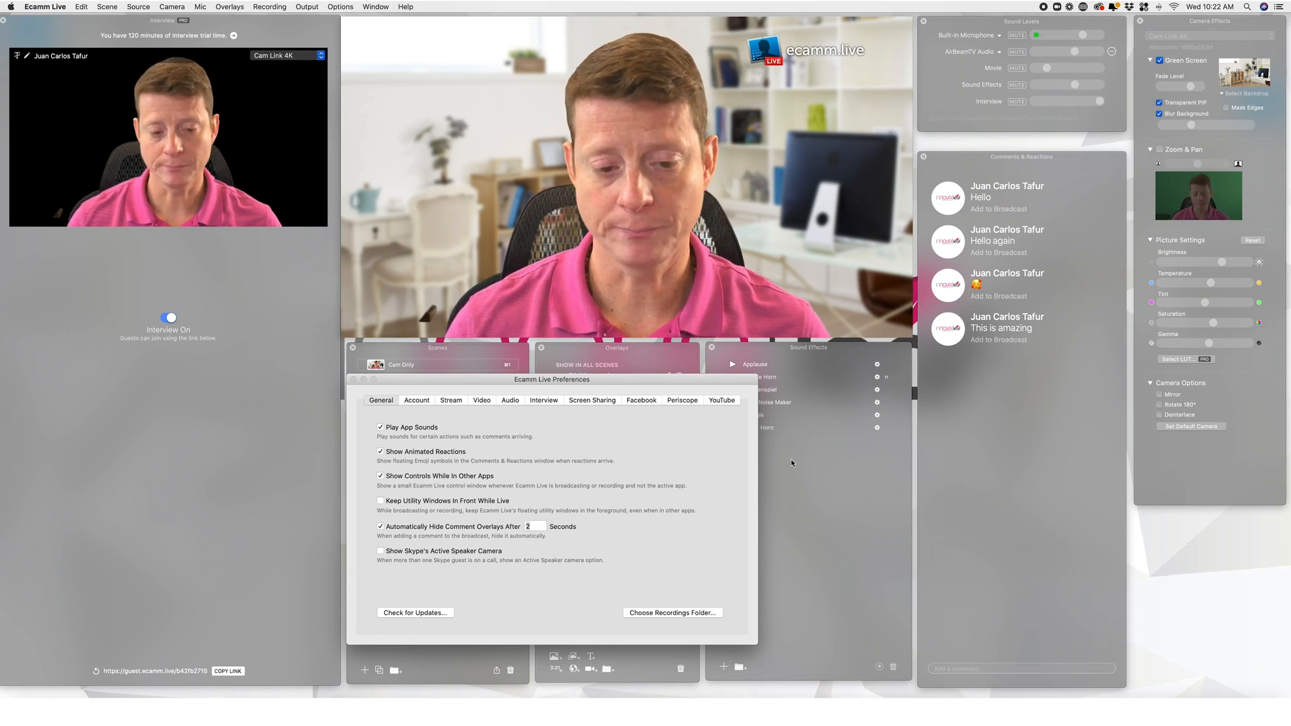
{"action": "left_click", "coordinate": [591, 519]}
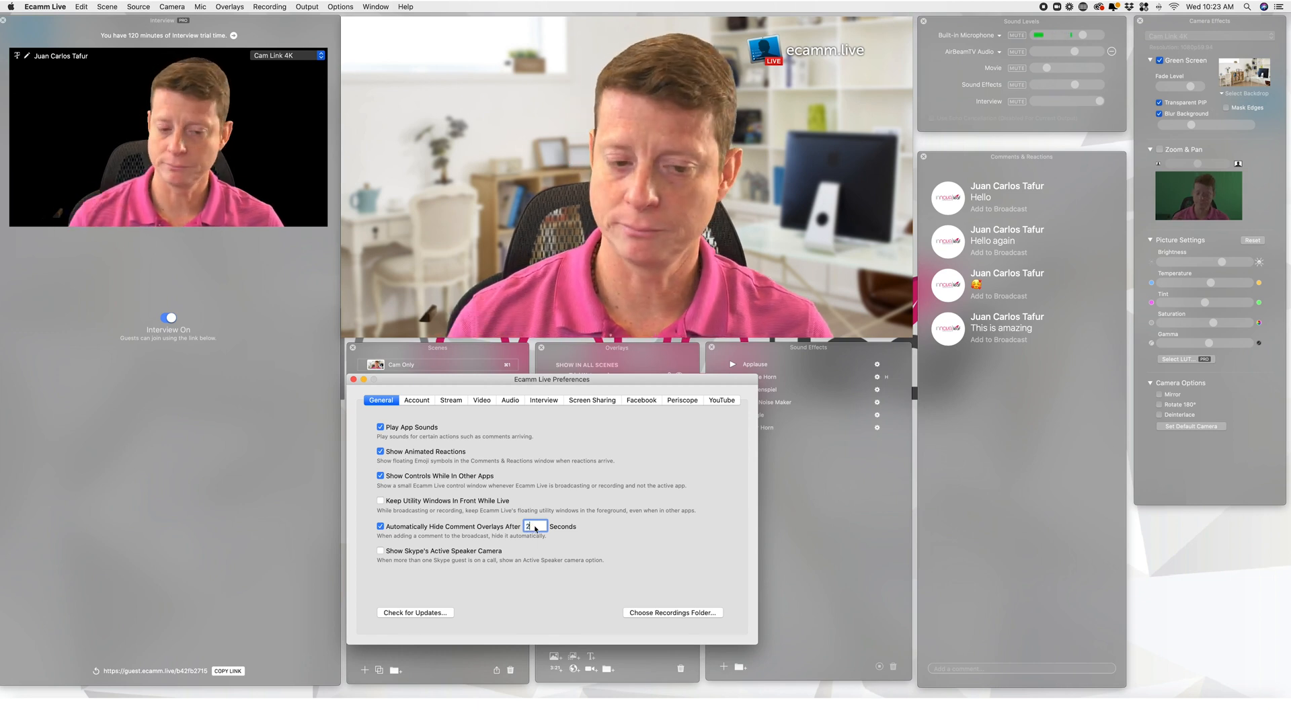
{"action": "type", "text": "10"}
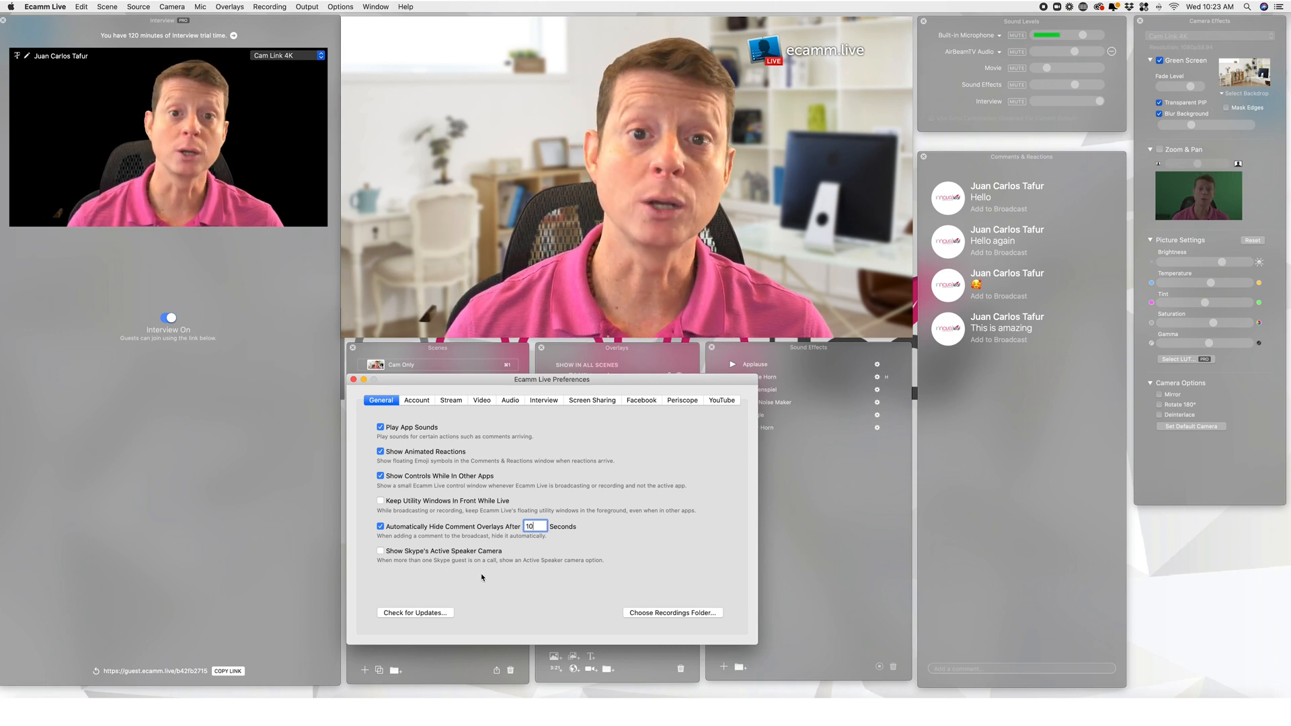
Examine the Account preferences with the subscription plan, moving the Preferences window slightly, and inspect the trial watermark on the video preview.
{"action": "left_click", "coordinate": [417, 402]}
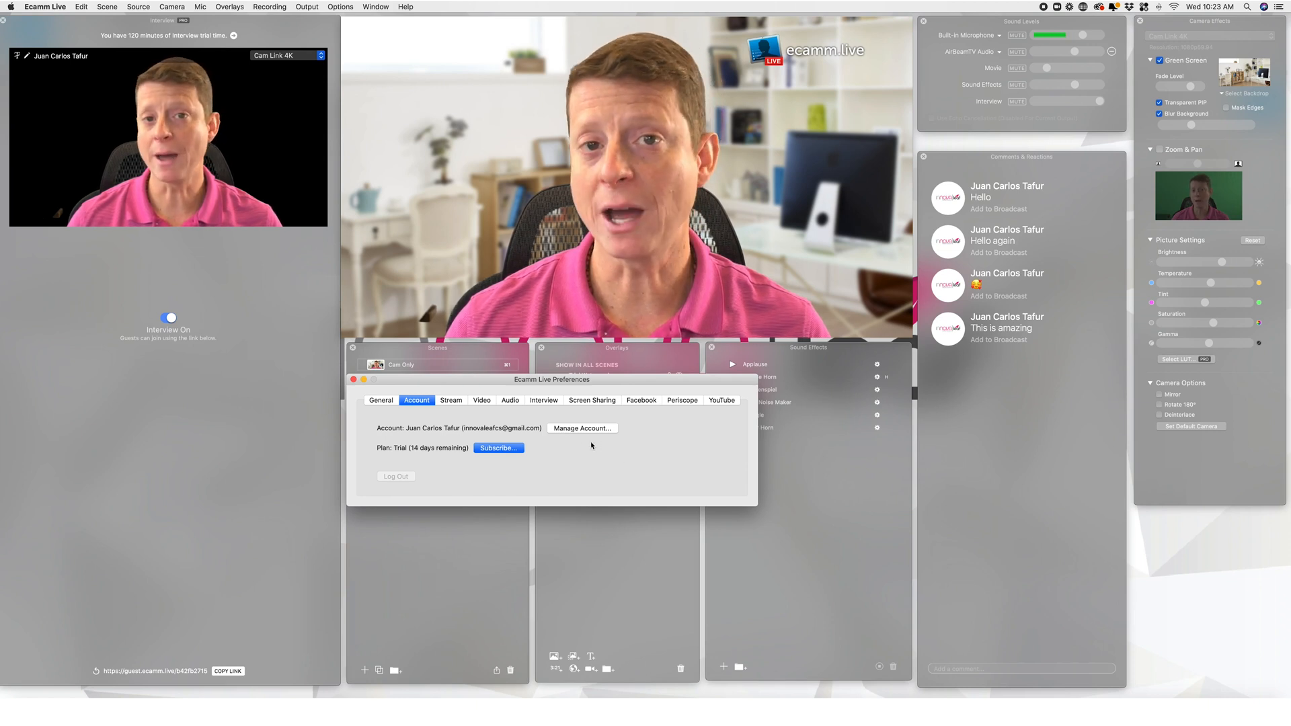
{"action": "left_click_drag", "start_coordinate": [615, 378], "coordinate": [667, 364]}
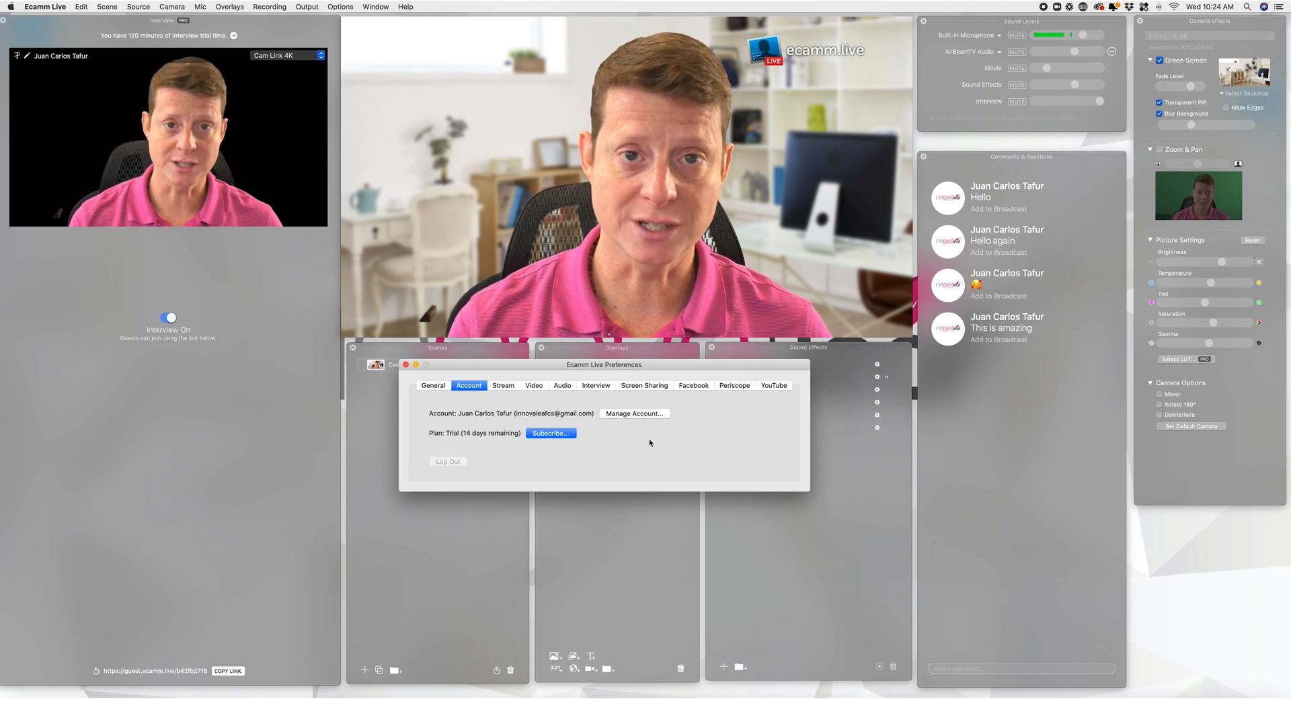
{"action": "mouse_move", "coordinate": [775, 48]}
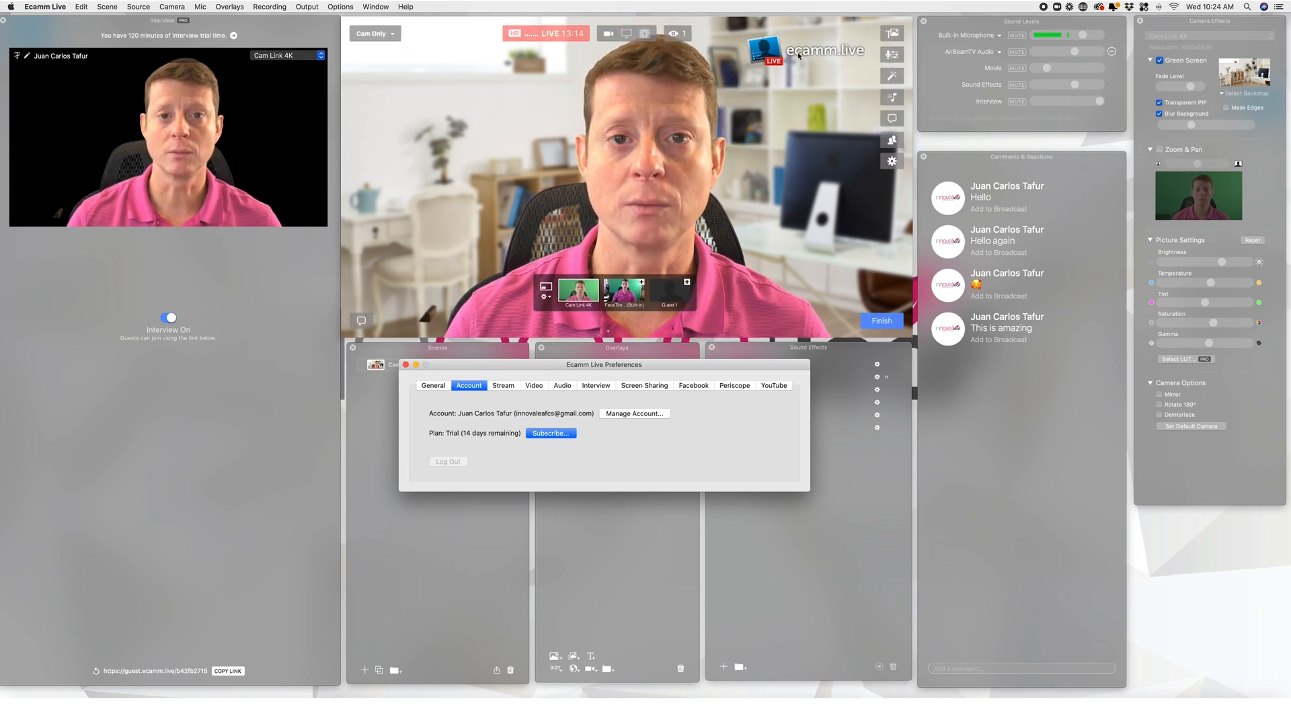
Open the Stream preferences and finish the live broadcast to unlock the stream settings, keeping the Preferences window below the video preview.
{"action": "left_click", "coordinate": [505, 387]}
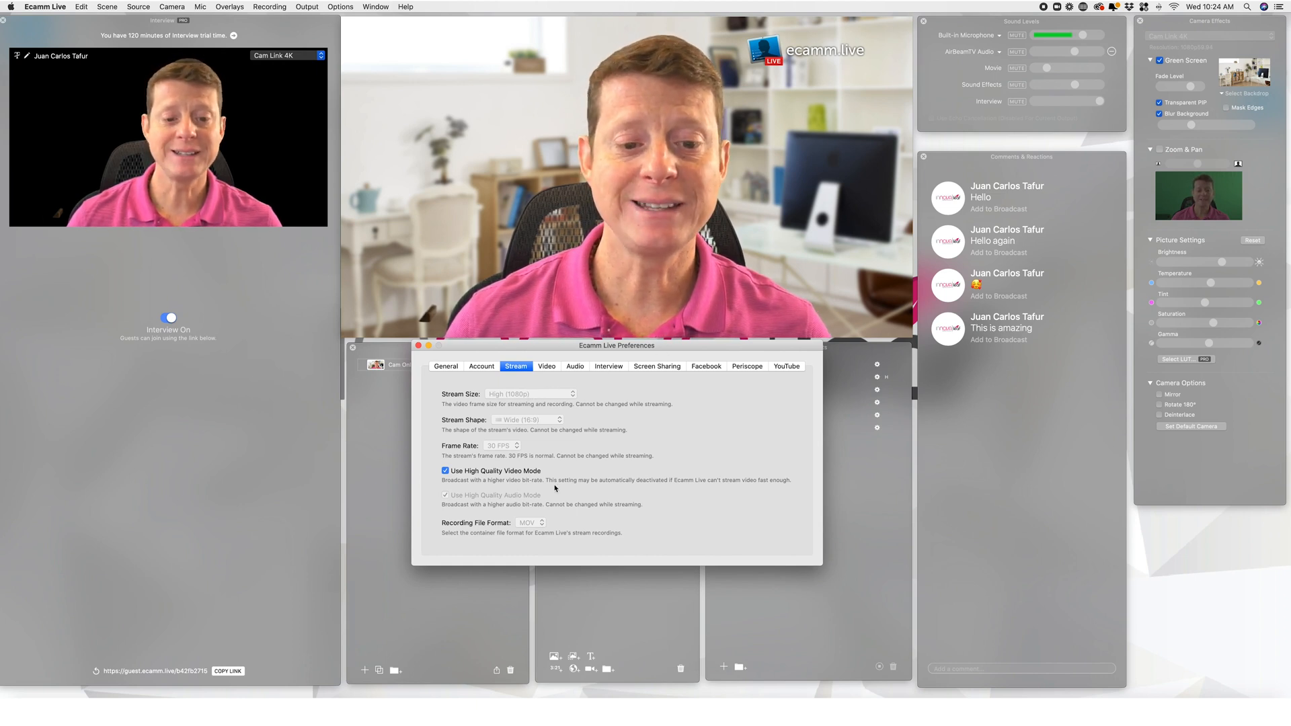
{"action": "left_click_drag", "start_coordinate": [567, 351], "coordinate": [566, 402]}
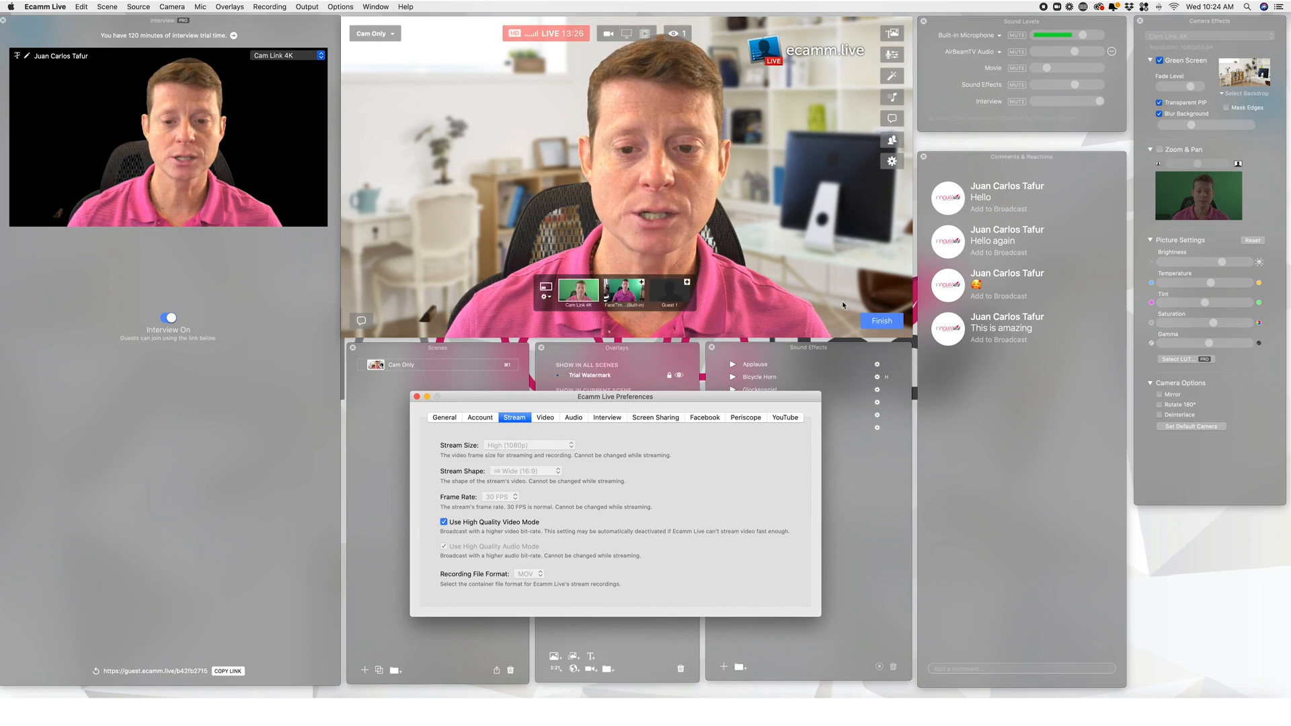
{"action": "left_click", "coordinate": [881, 321]}
{"action": "left_click", "coordinate": [866, 321]}
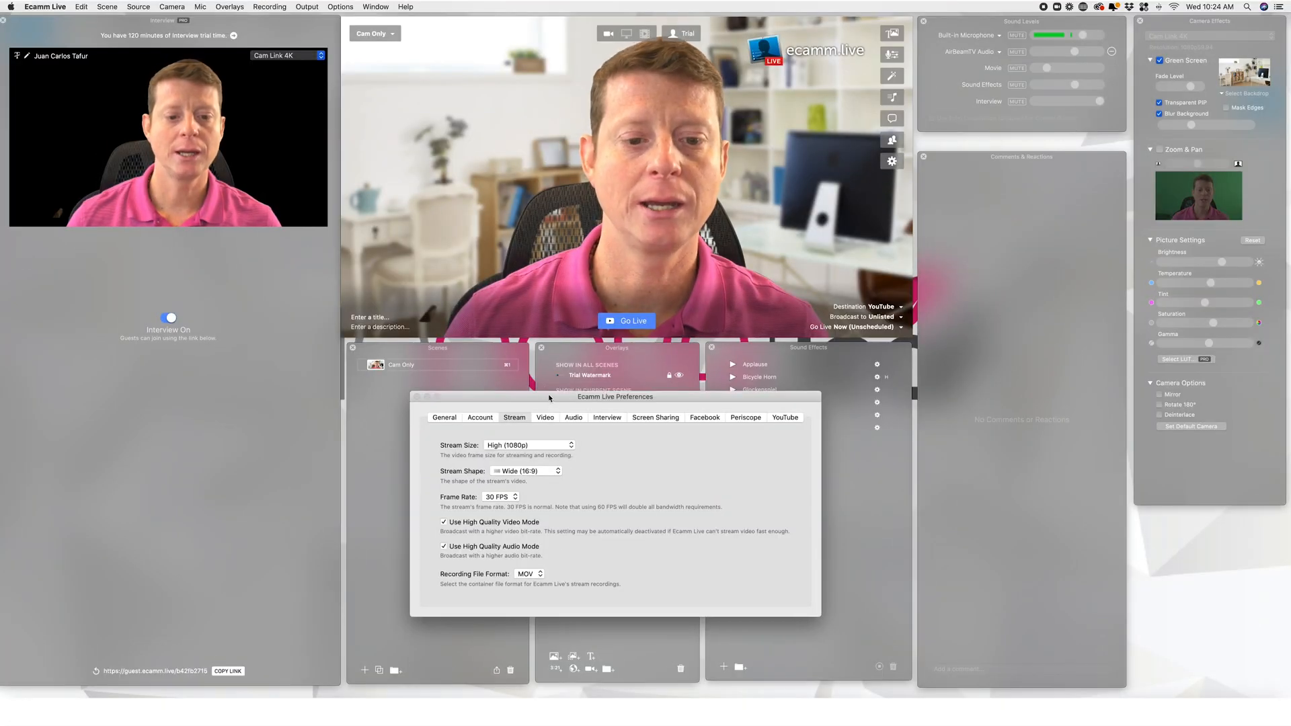
{"action": "left_click_drag", "start_coordinate": [550, 396], "coordinate": [576, 343]}
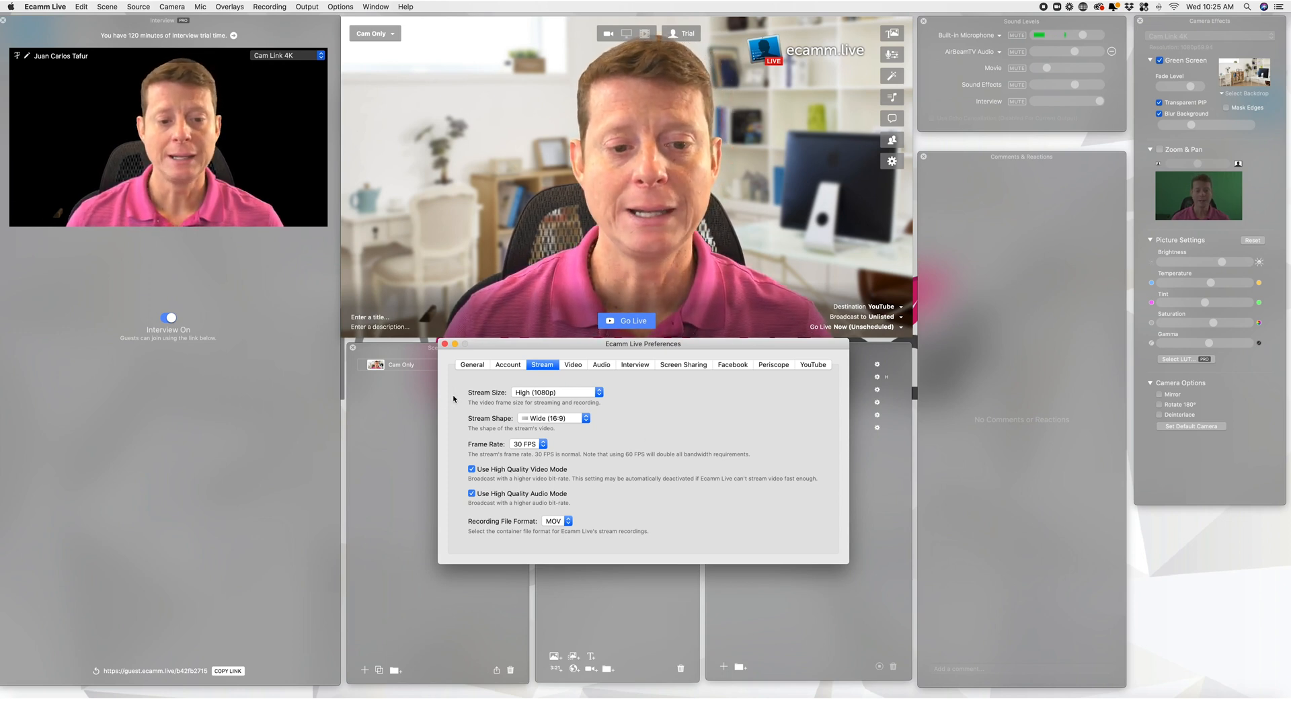
Examine the Stream Size choices from Low (540p) to 4K (2160p), keeping High (1080p) selected.
{"action": "left_click", "coordinate": [598, 394]}
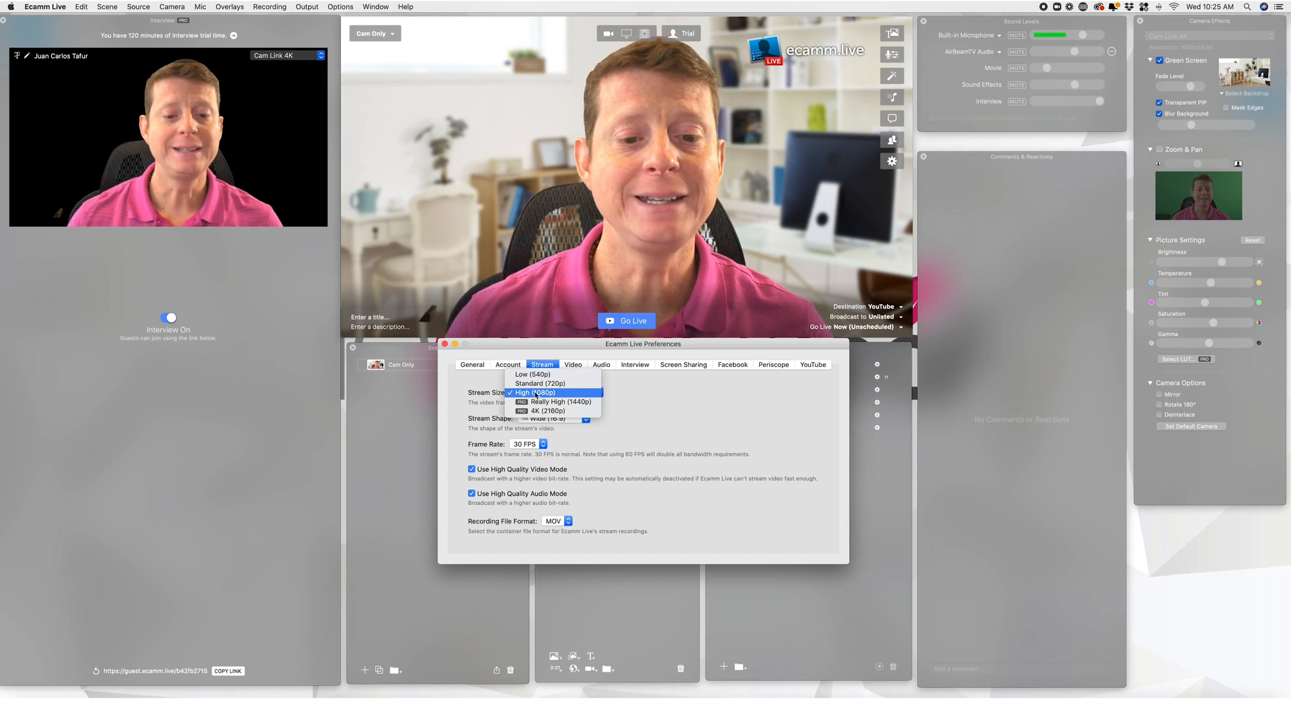
{"action": "left_click", "coordinate": [671, 395]}
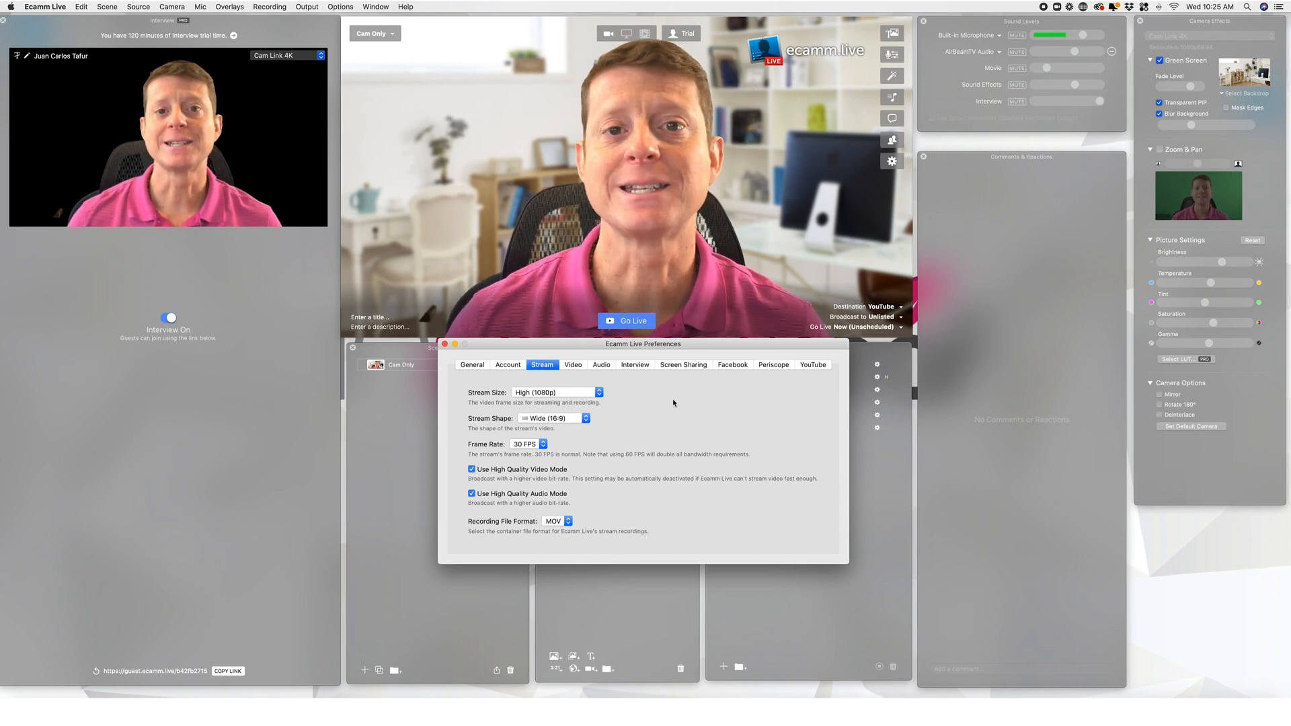
{"action": "left_click", "coordinate": [546, 393]}
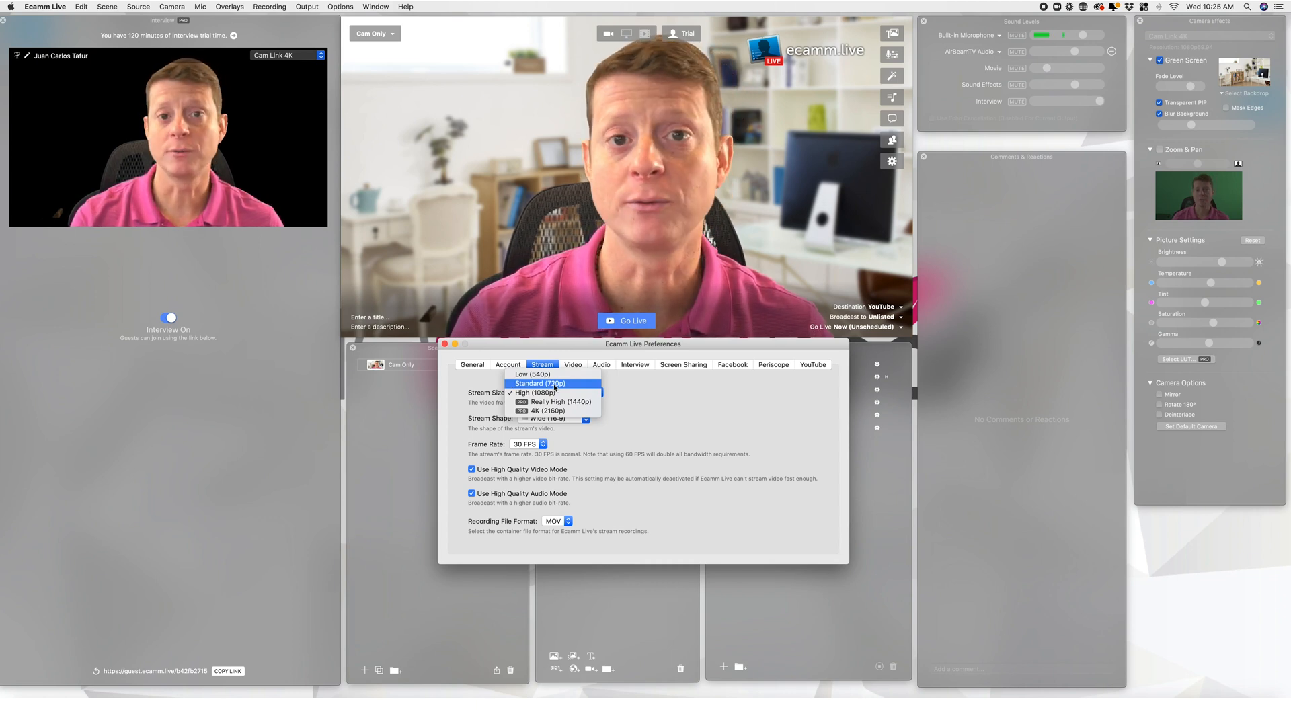
{"action": "left_click", "coordinate": [659, 411]}
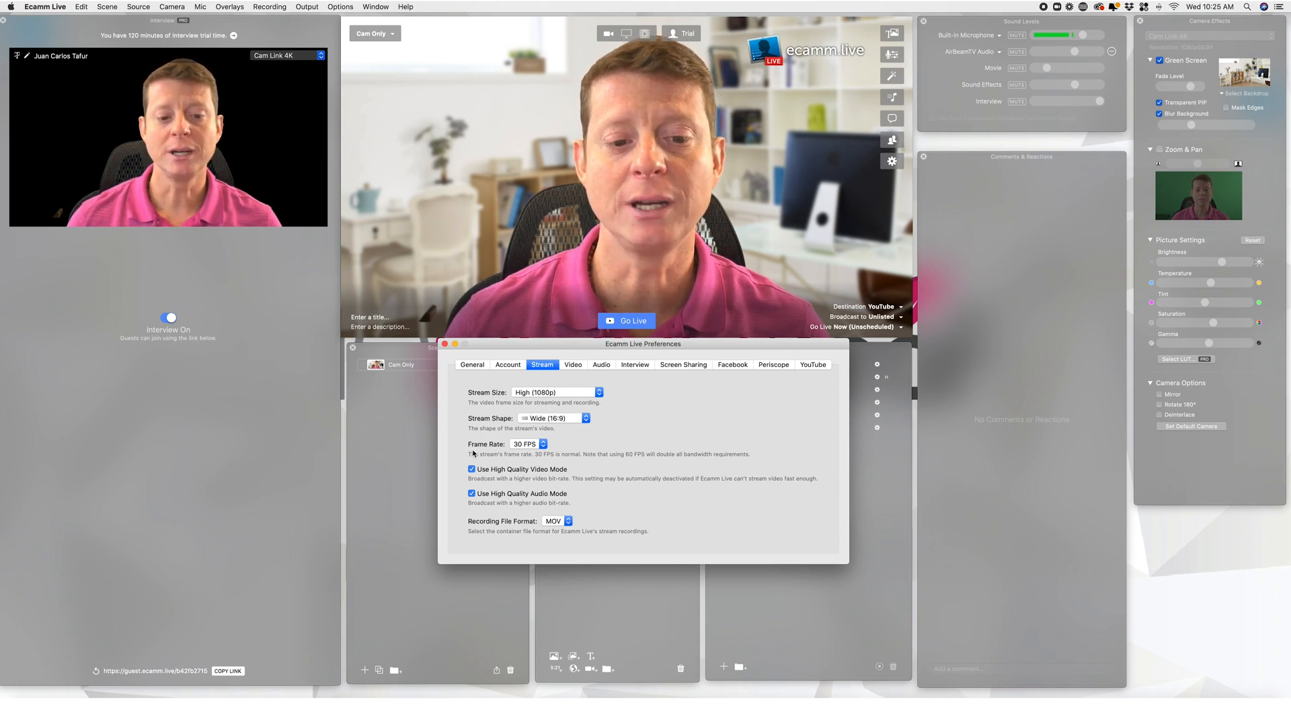
{"action": "left_click", "coordinate": [600, 395]}
{"action": "left_click", "coordinate": [642, 401]}
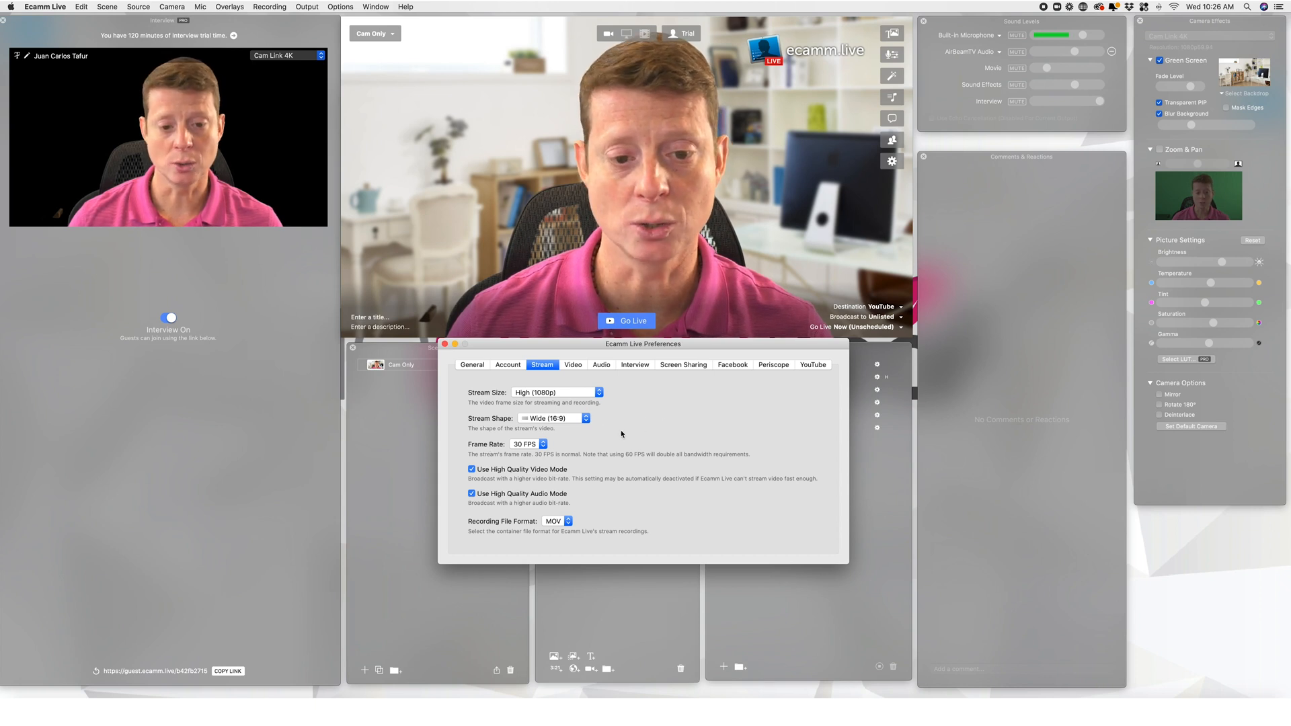
{"action": "left_click", "coordinate": [540, 393]}
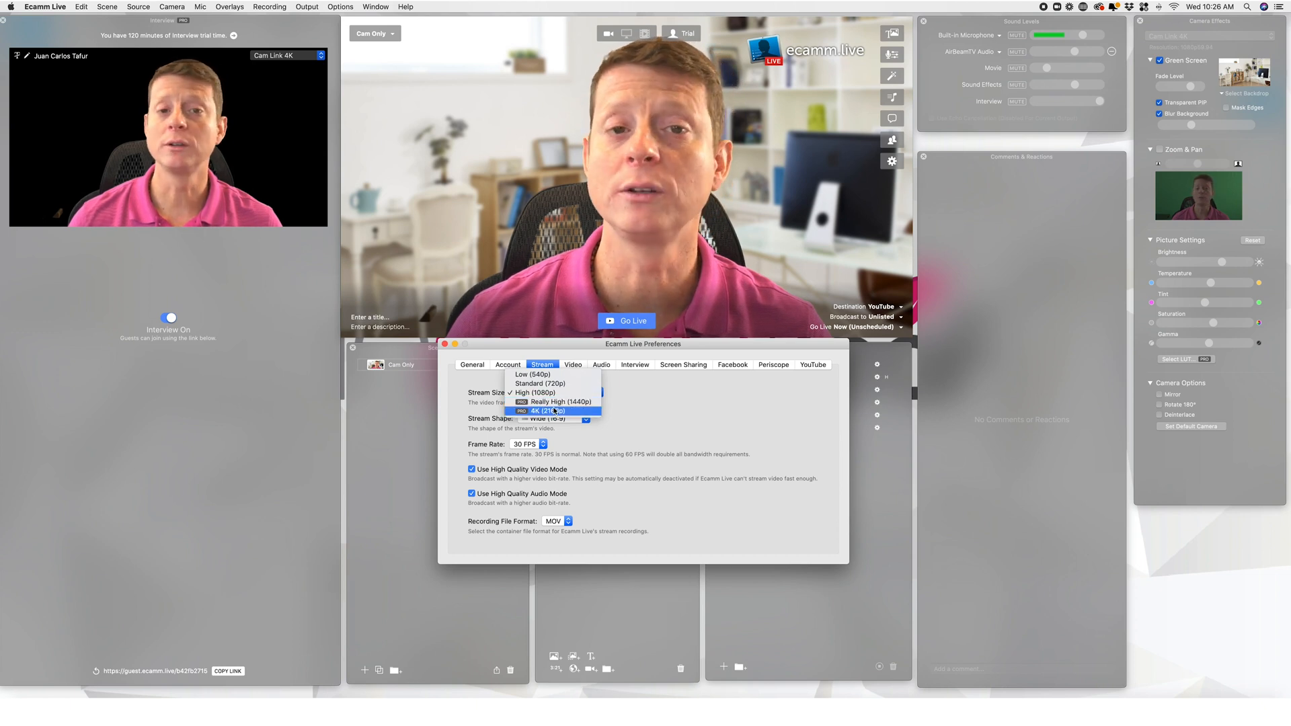
{"action": "left_click", "coordinate": [642, 396]}
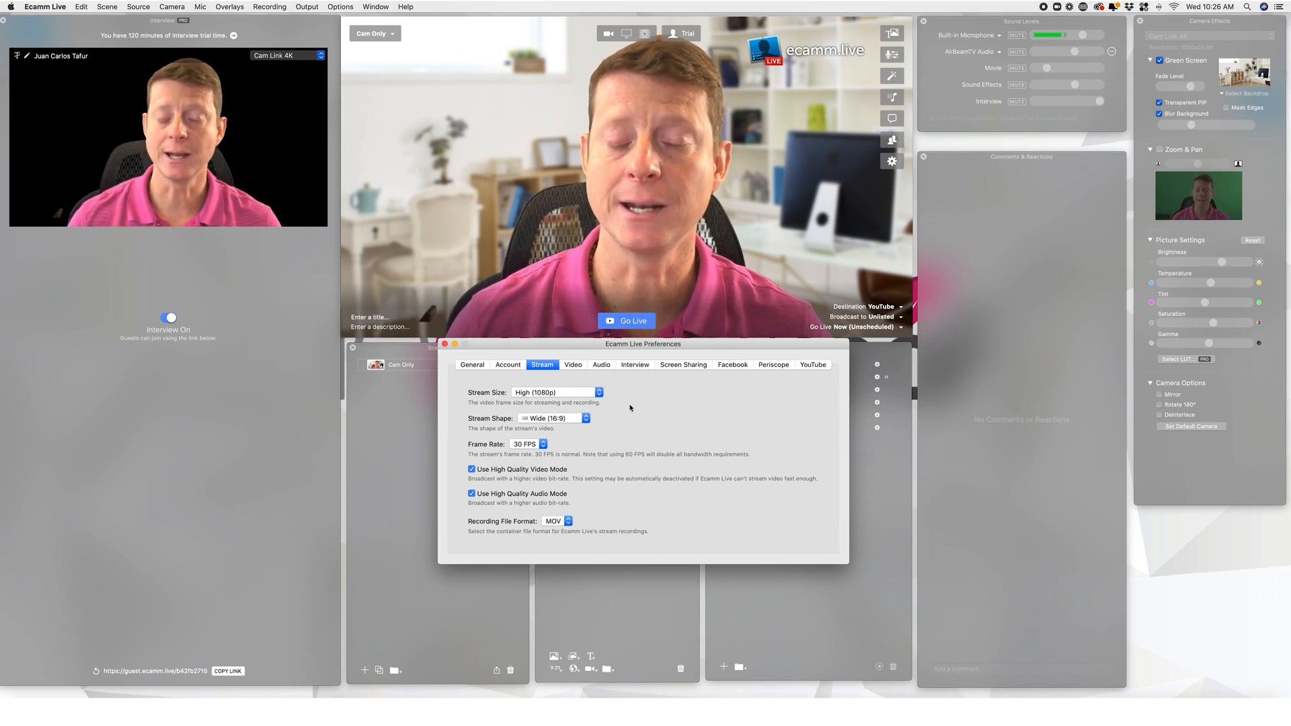
{"action": "left_click", "coordinate": [569, 392]}
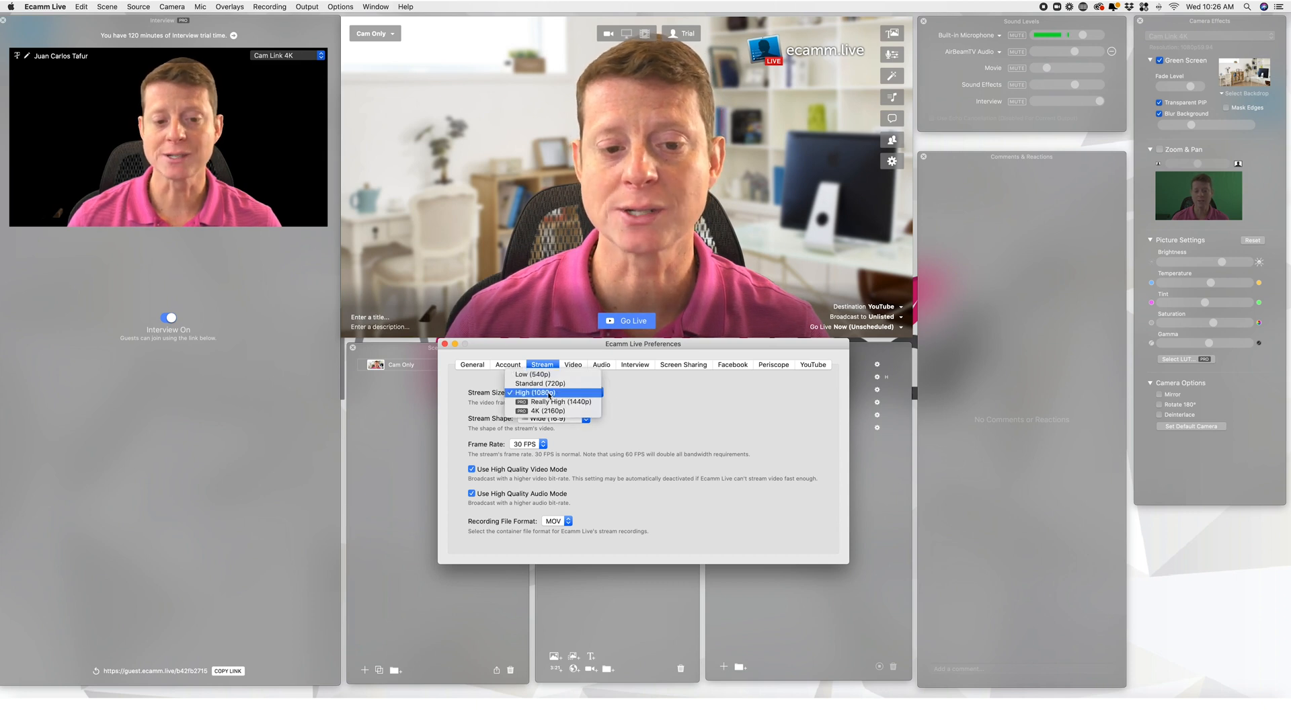
{"action": "left_click", "coordinate": [548, 394]}
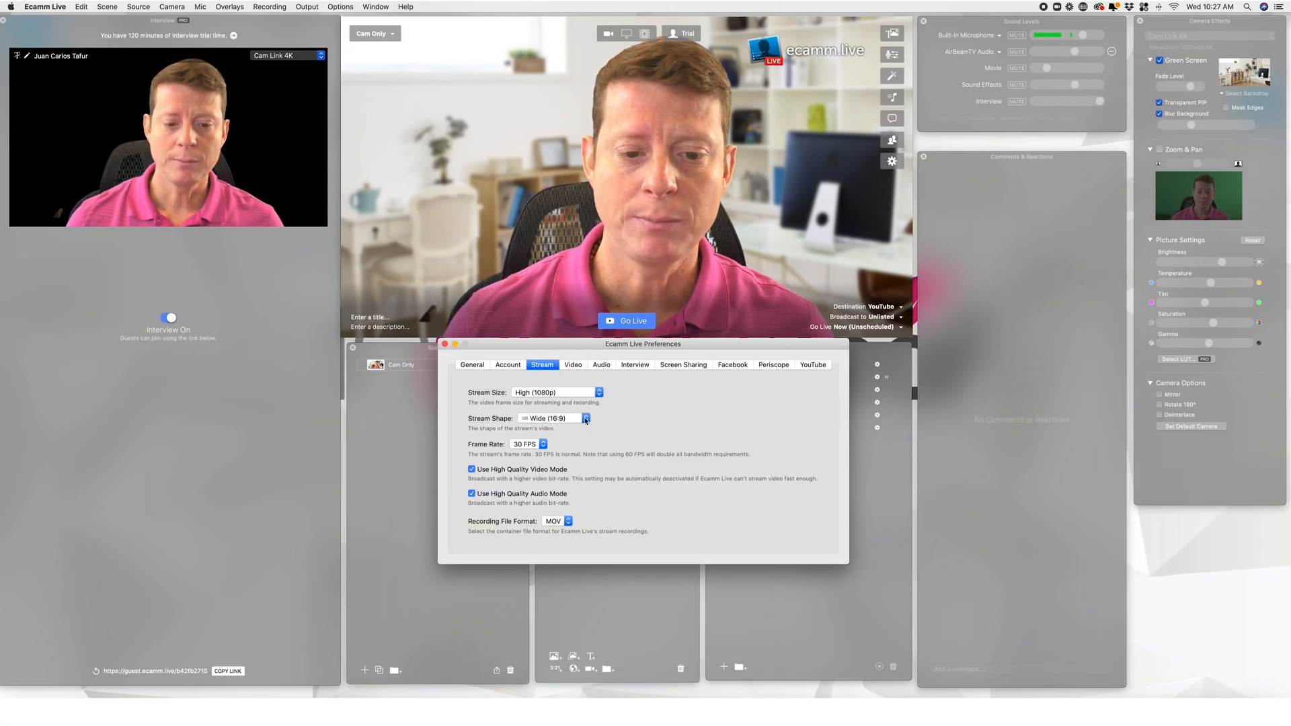
Try the Extra Wide (2:1) and Square stream shapes and check each on the video preview.
{"action": "left_click", "coordinate": [551, 419]}
{"action": "left_click", "coordinate": [553, 428]}
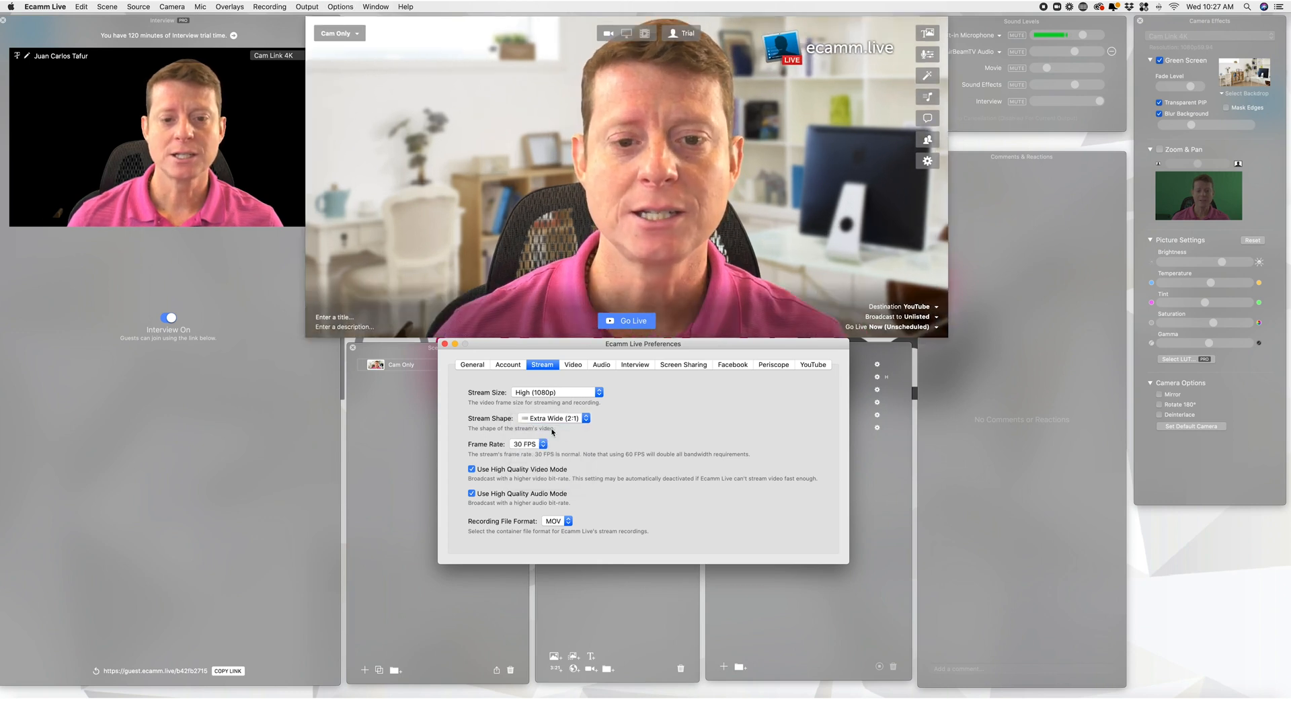
{"action": "mouse_move", "coordinate": [673, 240]}
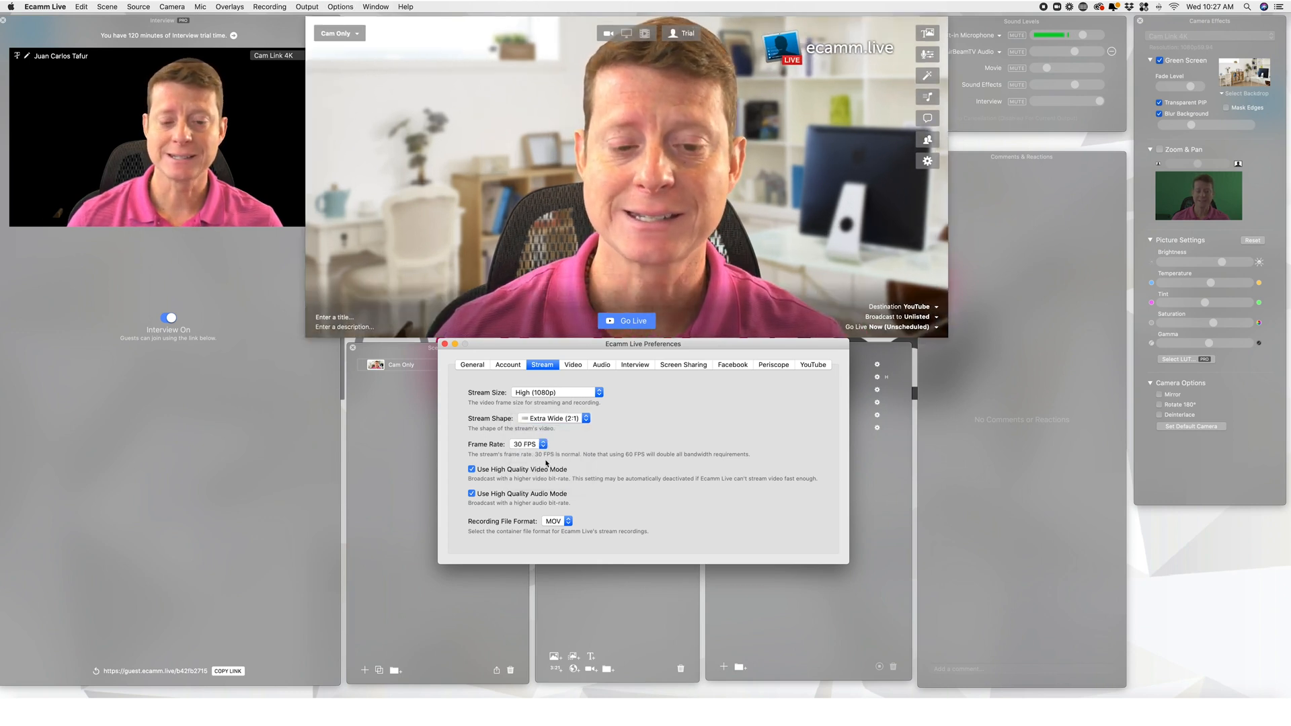
{"action": "left_click", "coordinate": [551, 418]}
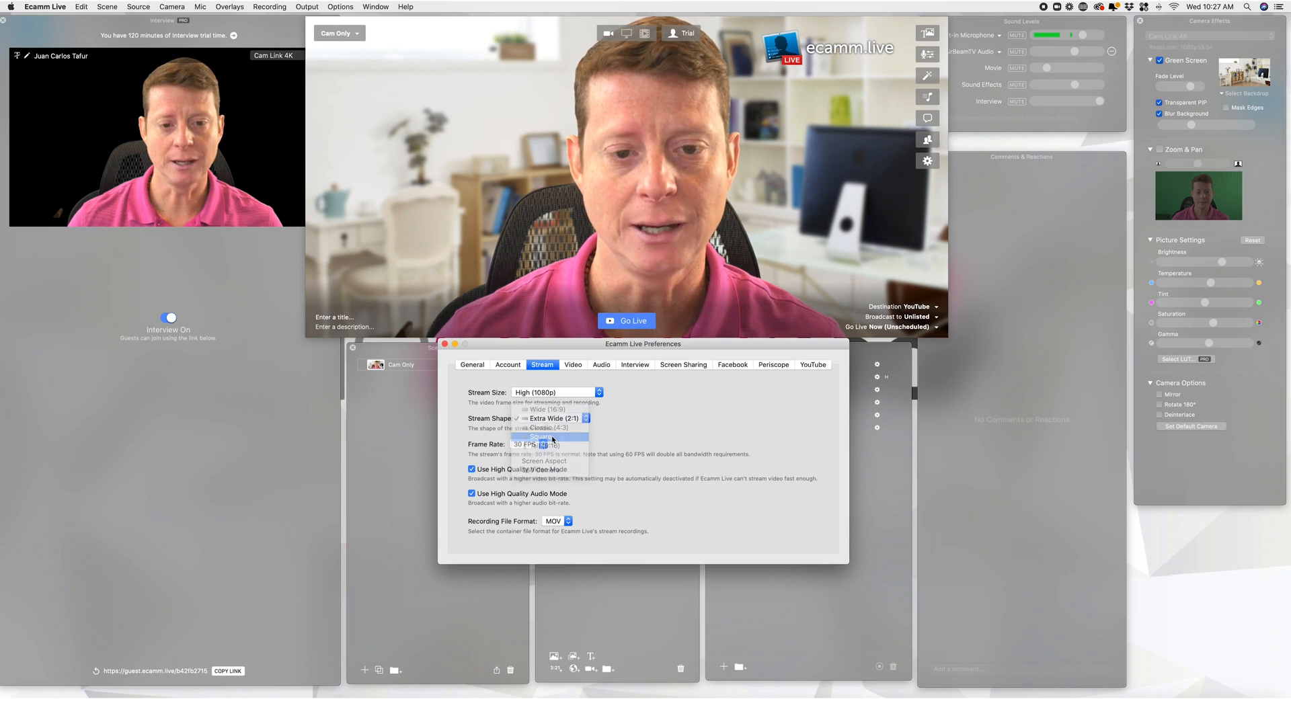
{"action": "left_click", "coordinate": [554, 437]}
{"action": "mouse_move", "coordinate": [641, 328]}
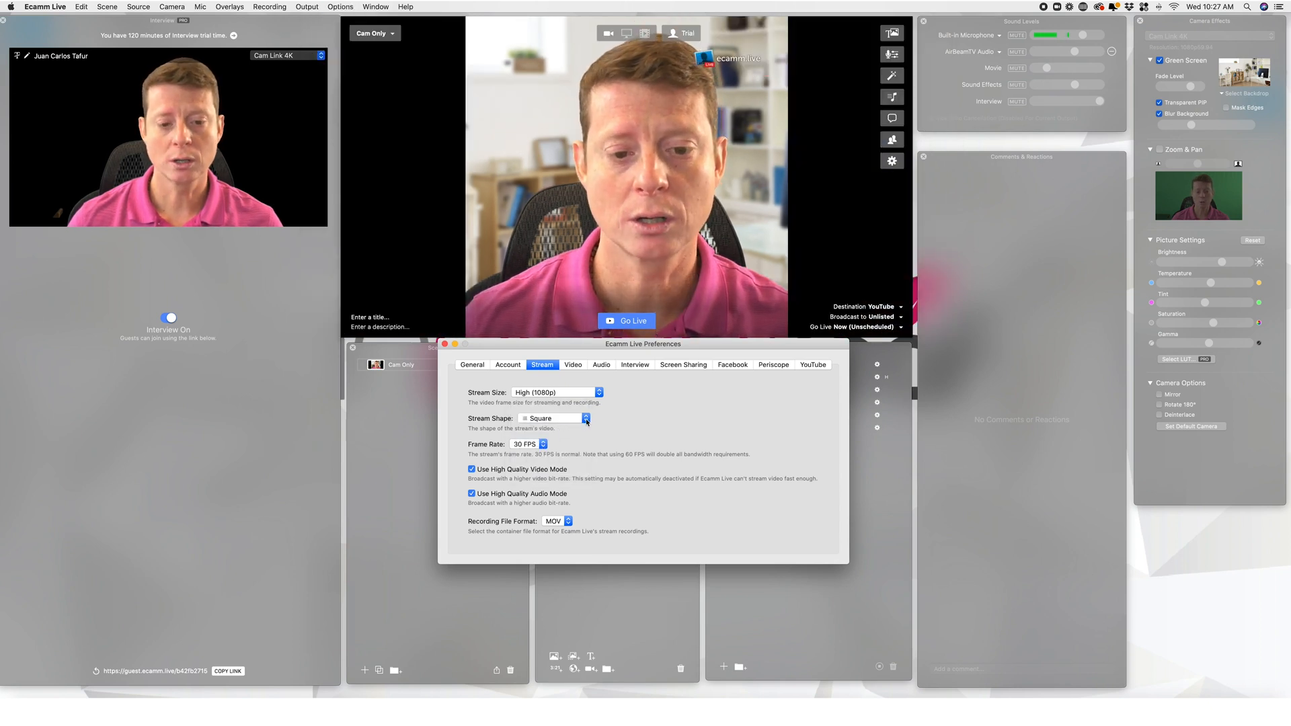
Try the Tall (9:16) and Classic (4:3) stream shapes, and return the stream shape to Wide (16:9).
{"action": "left_click", "coordinate": [553, 418]}
{"action": "left_click", "coordinate": [545, 428]}
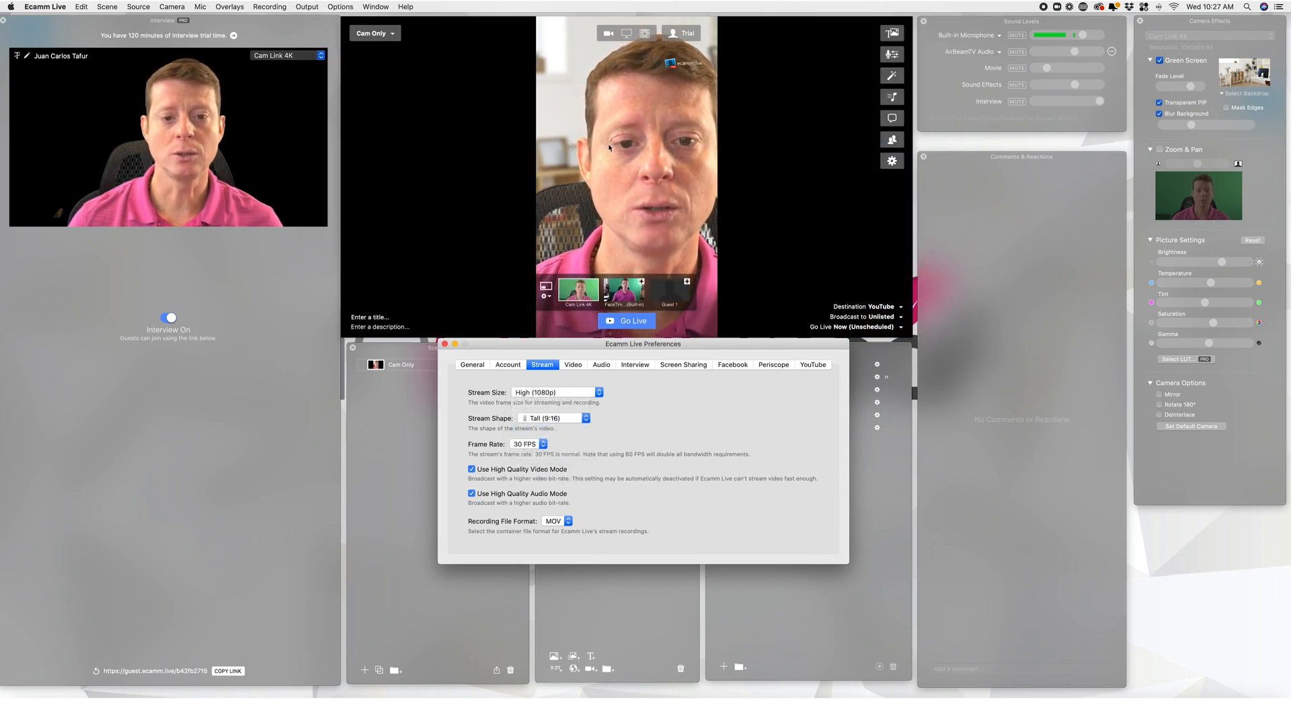
{"action": "left_click", "coordinate": [551, 418]}
{"action": "left_click", "coordinate": [548, 400]}
{"action": "mouse_move", "coordinate": [656, 116]}
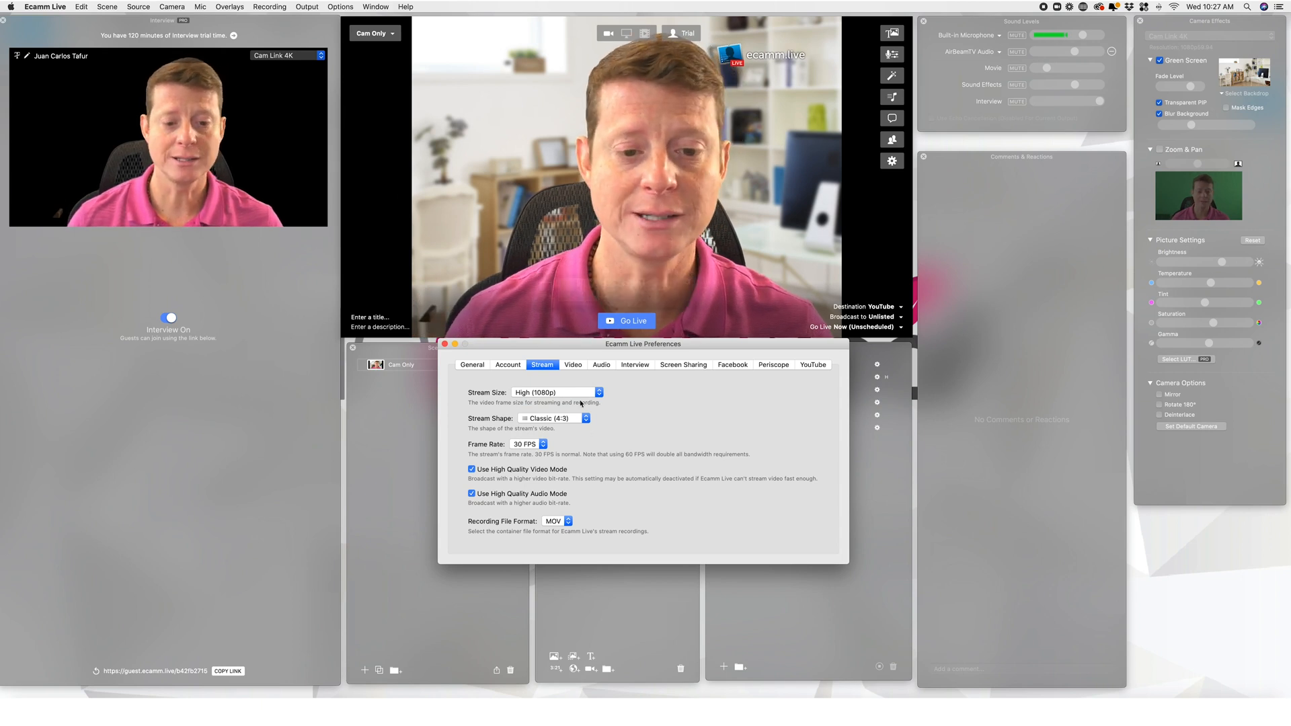
{"action": "left_click", "coordinate": [551, 418]}
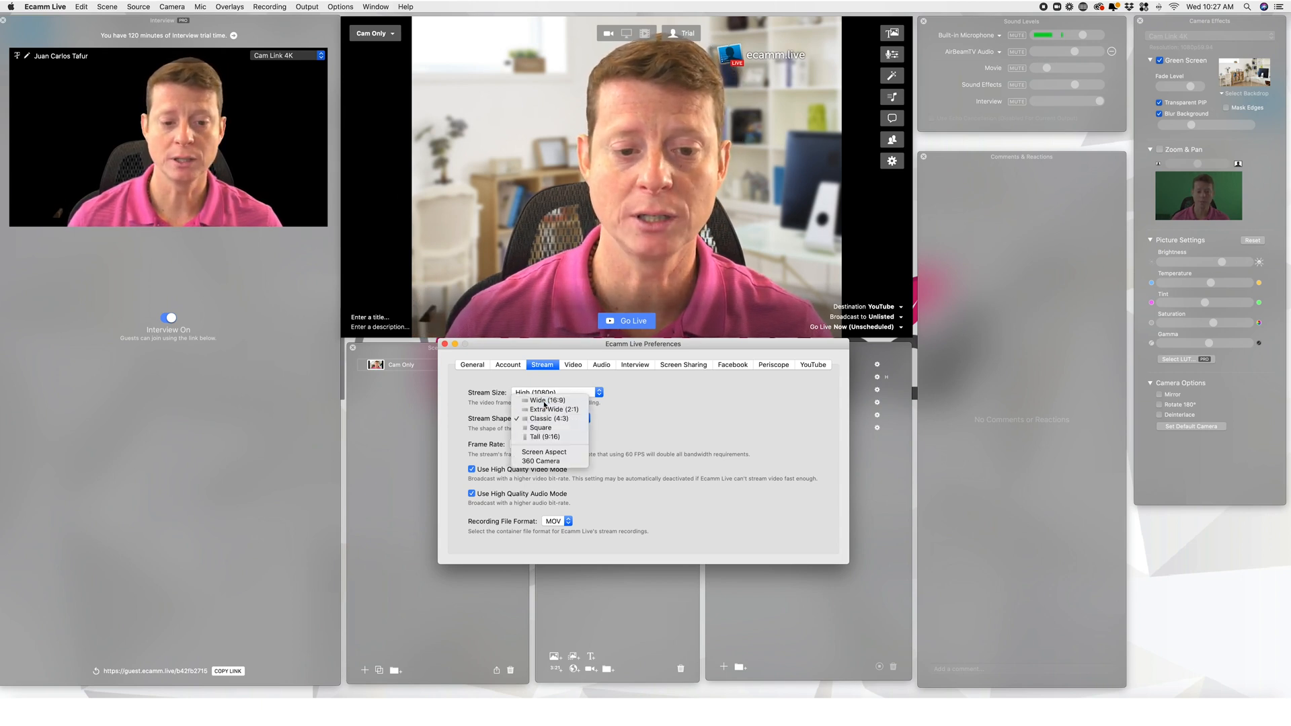
{"action": "left_click", "coordinate": [543, 401]}
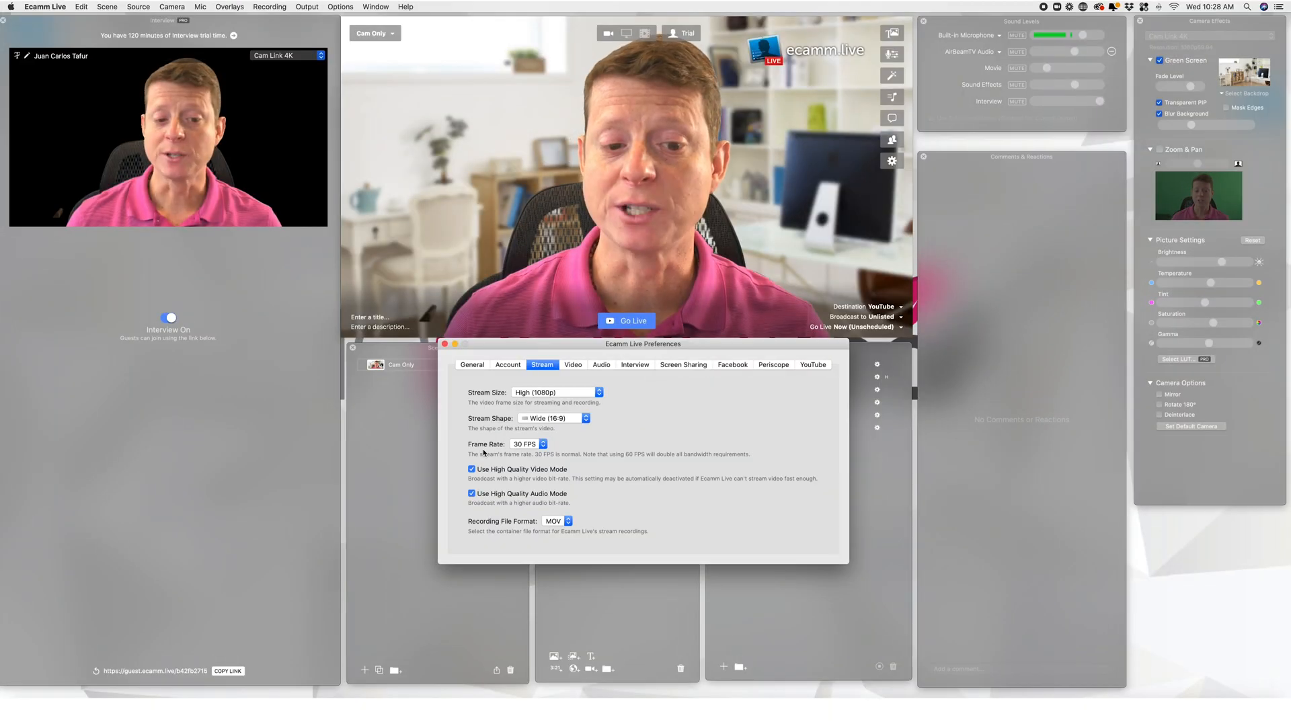
Review the Frame Rate choices and try the Standard (720p) stream size before returning it to High (1080p).
{"action": "left_click", "coordinate": [538, 445]}
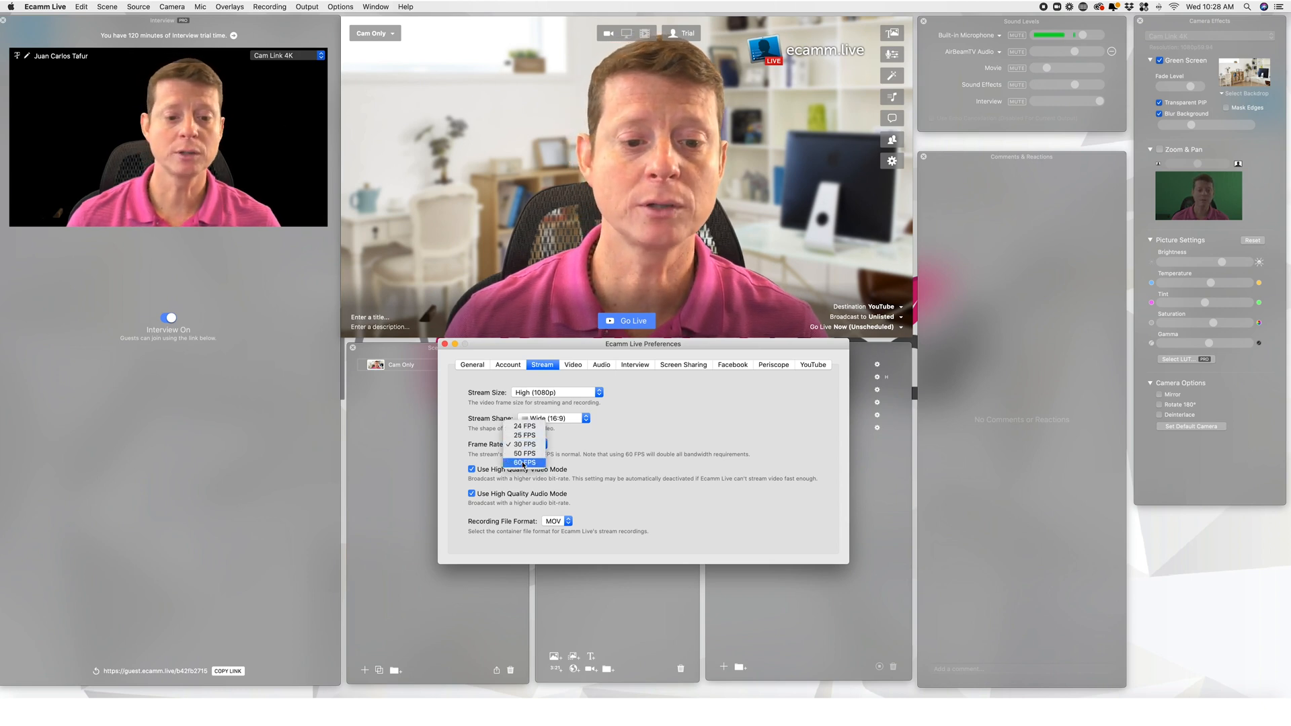
{"action": "left_click", "coordinate": [663, 418]}
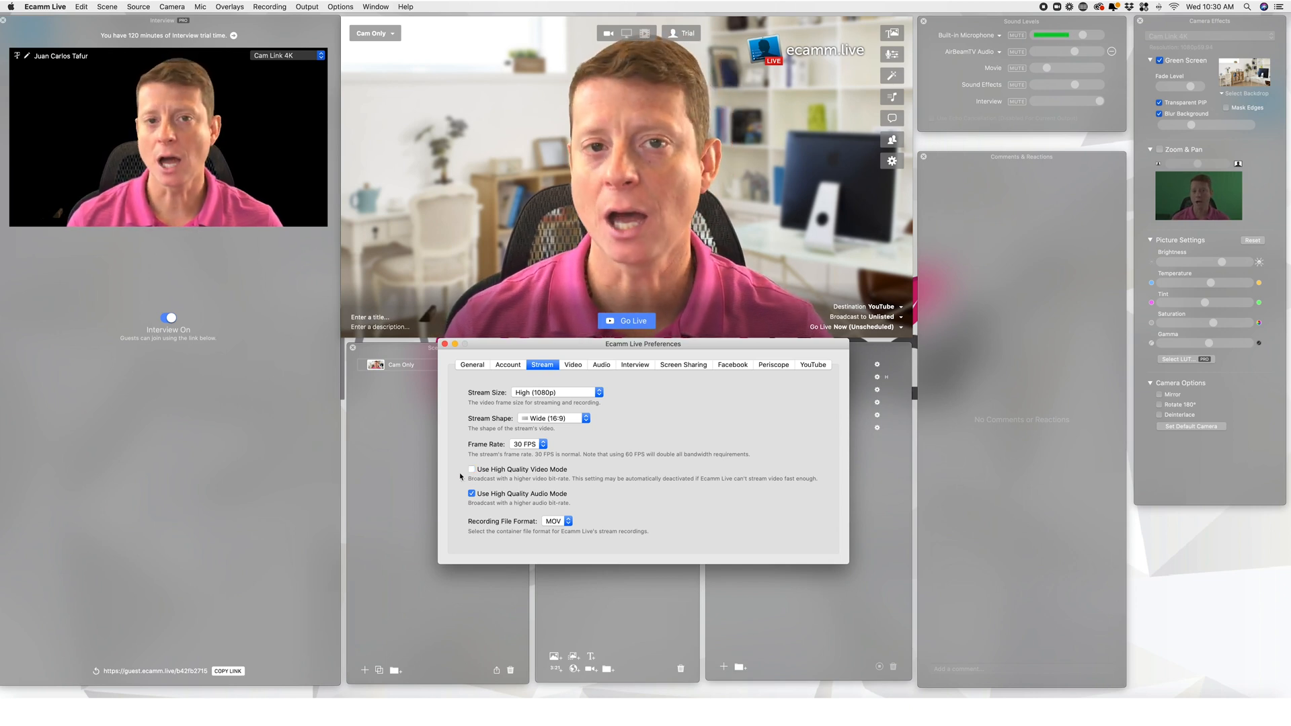
{"action": "left_click", "coordinate": [555, 394]}
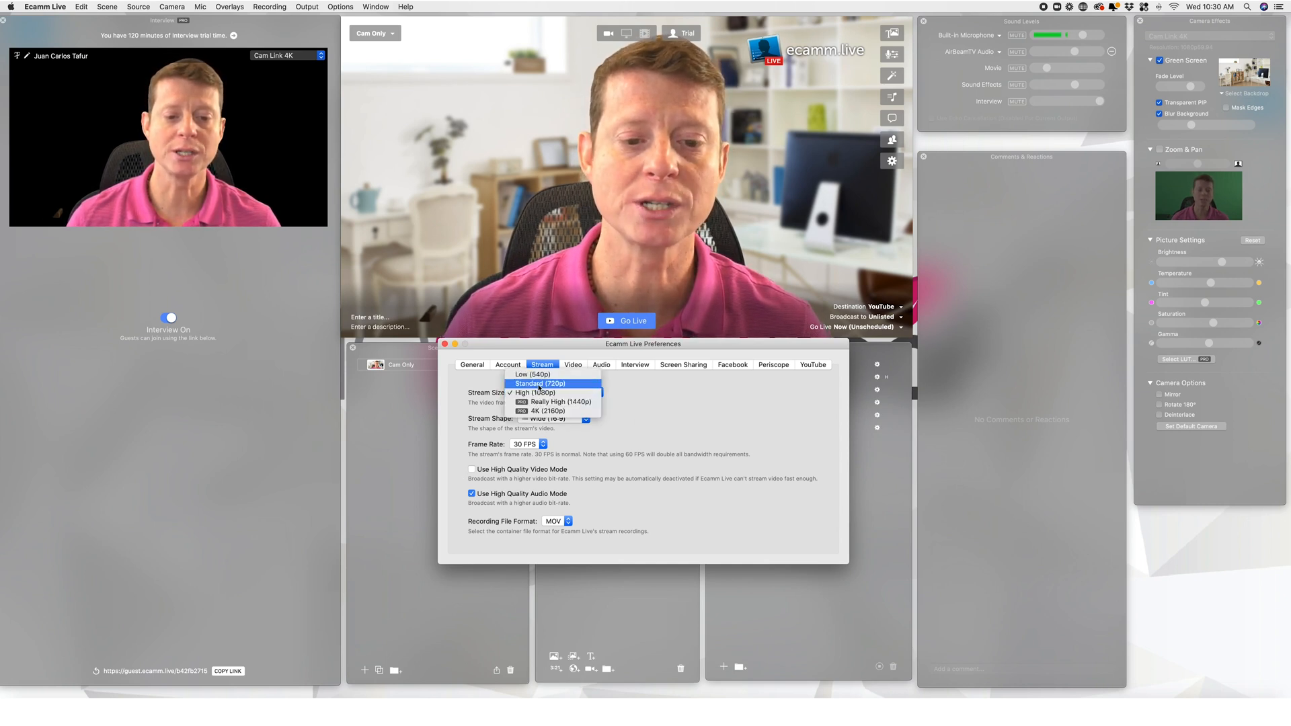
{"action": "left_click", "coordinate": [539, 384]}
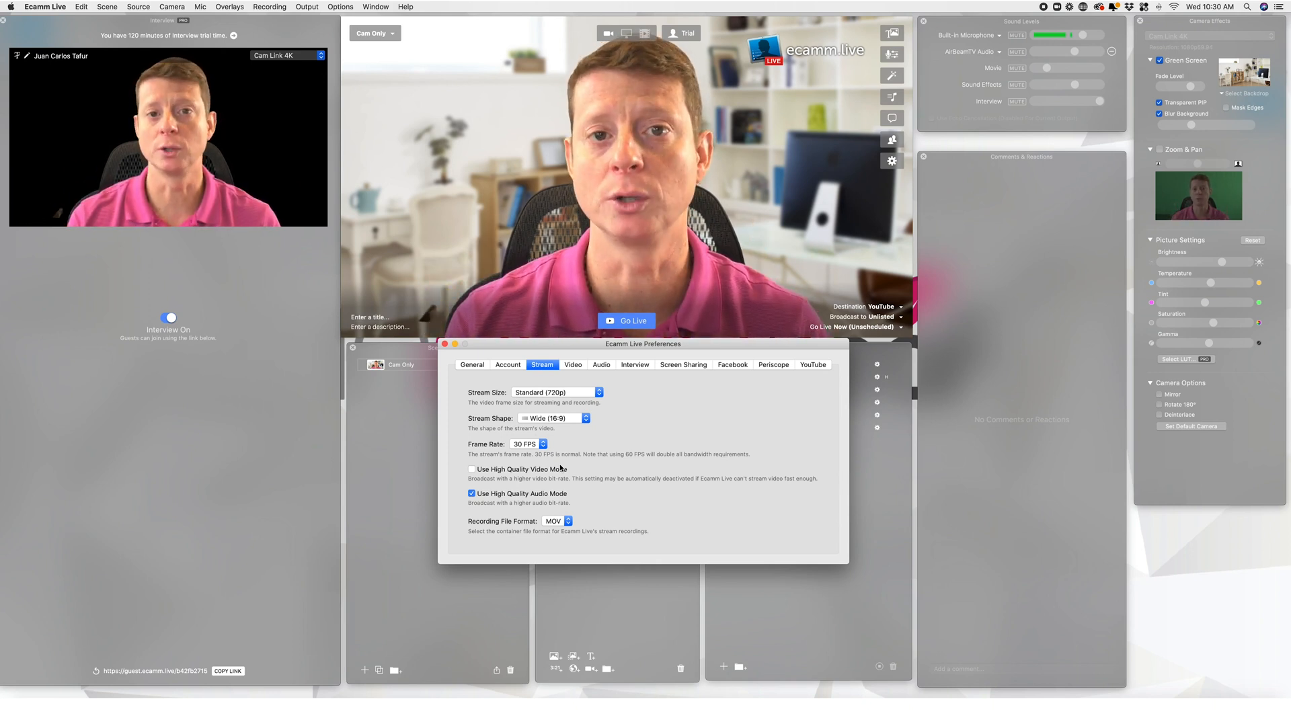
{"action": "left_click", "coordinate": [571, 392]}
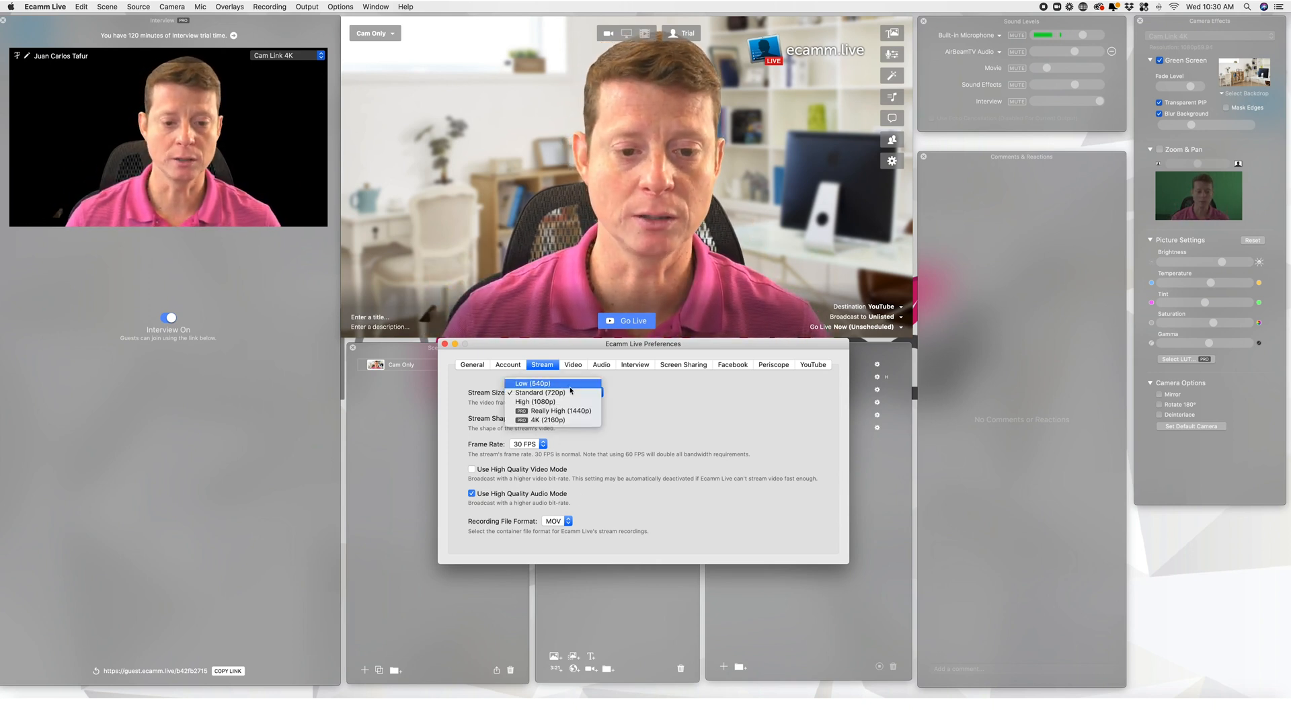
{"action": "left_click", "coordinate": [538, 401]}
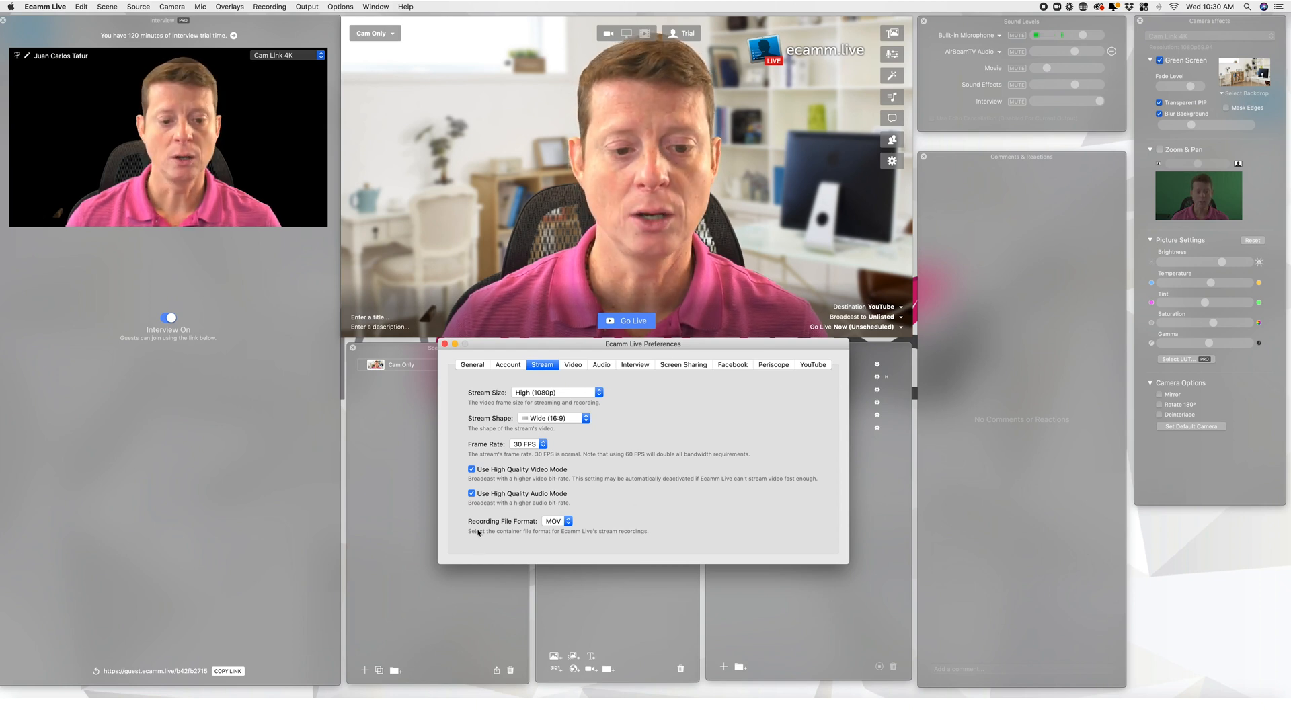
Try the MOV and MP4 recording formats, and leave the Recording File Format set to MP4.
{"action": "left_click", "coordinate": [568, 522]}
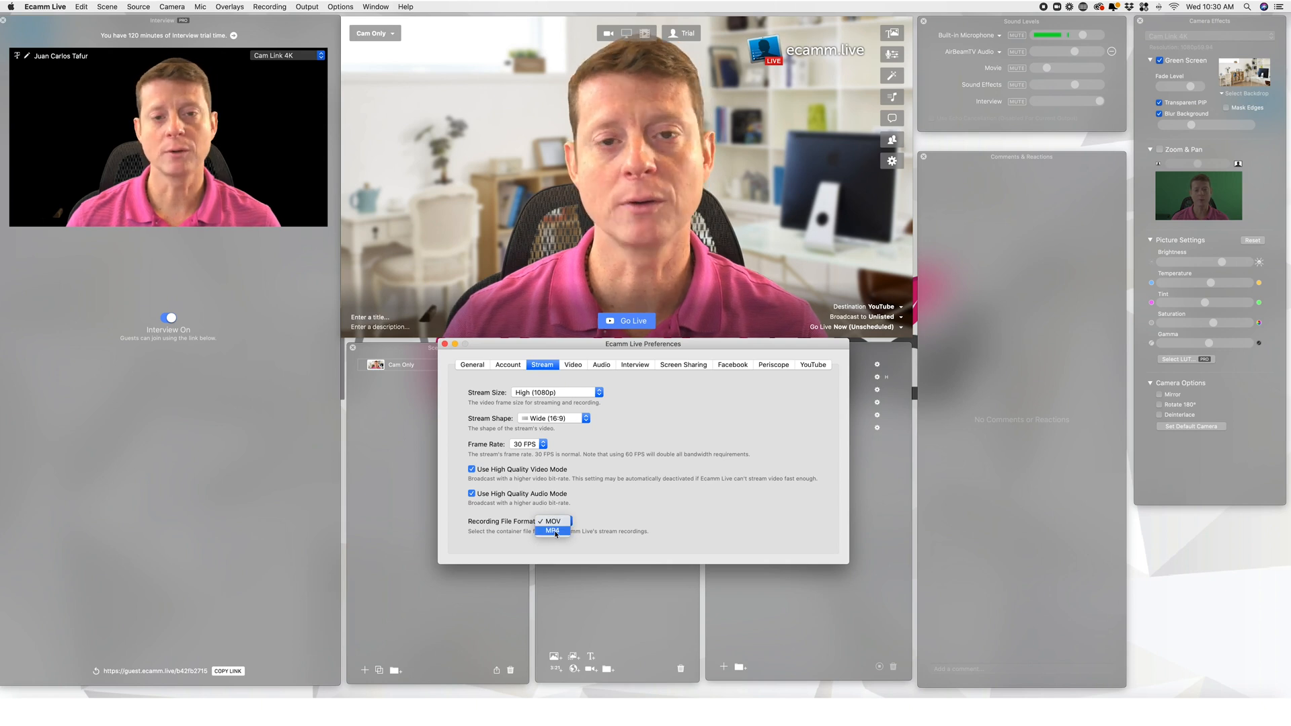
{"action": "left_click", "coordinate": [553, 531]}
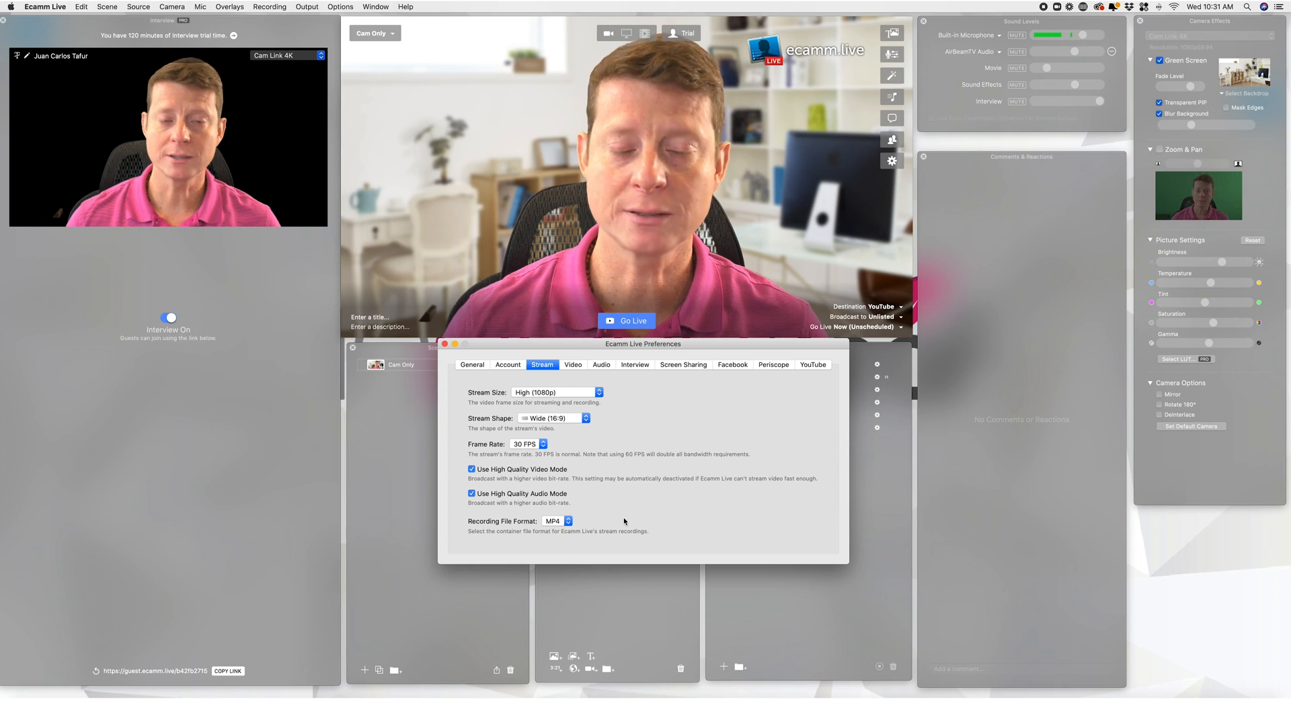
{"action": "left_click", "coordinate": [569, 522]}
{"action": "left_click", "coordinate": [555, 513]}
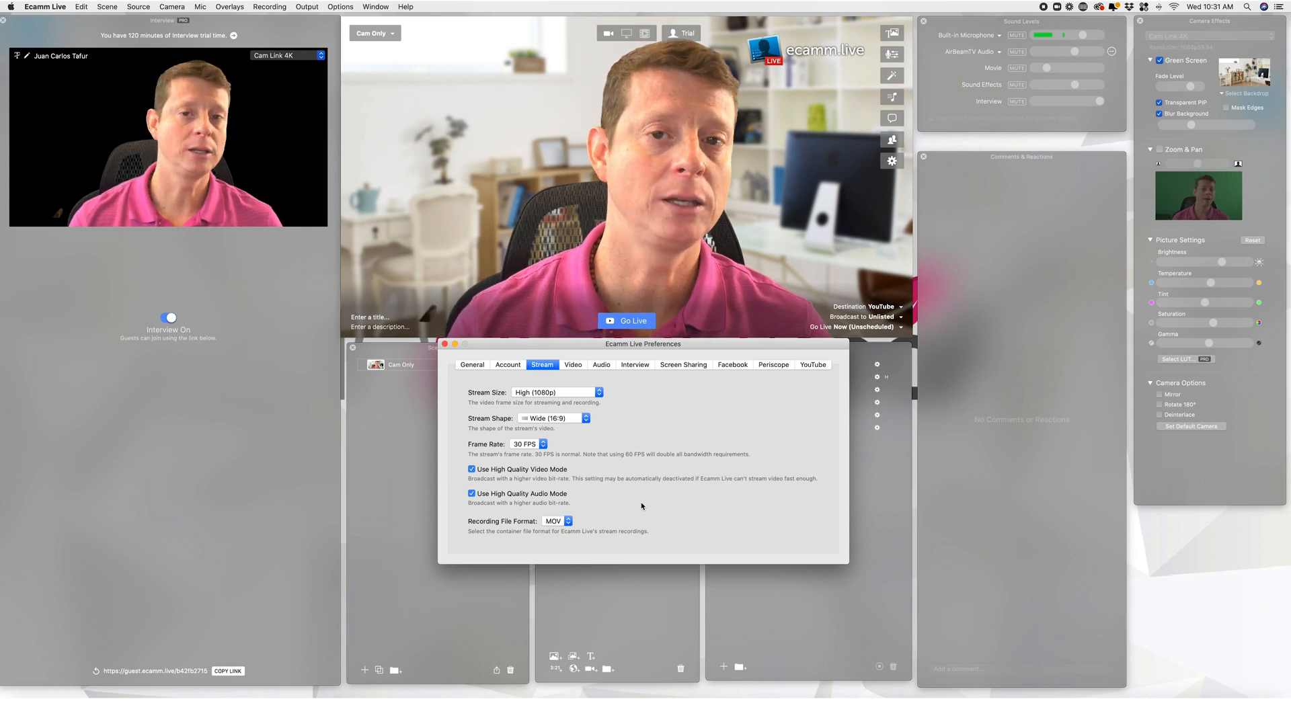
{"action": "left_click", "coordinate": [568, 522]}
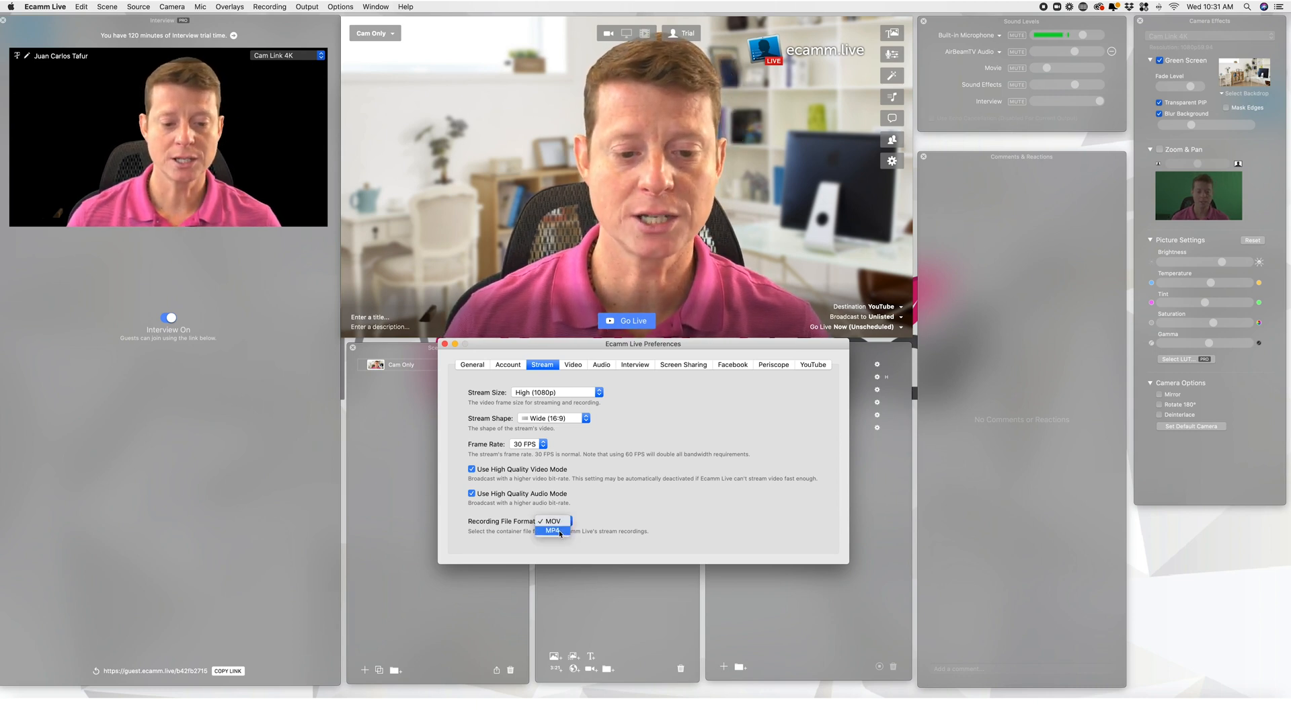
{"action": "left_click", "coordinate": [555, 532]}
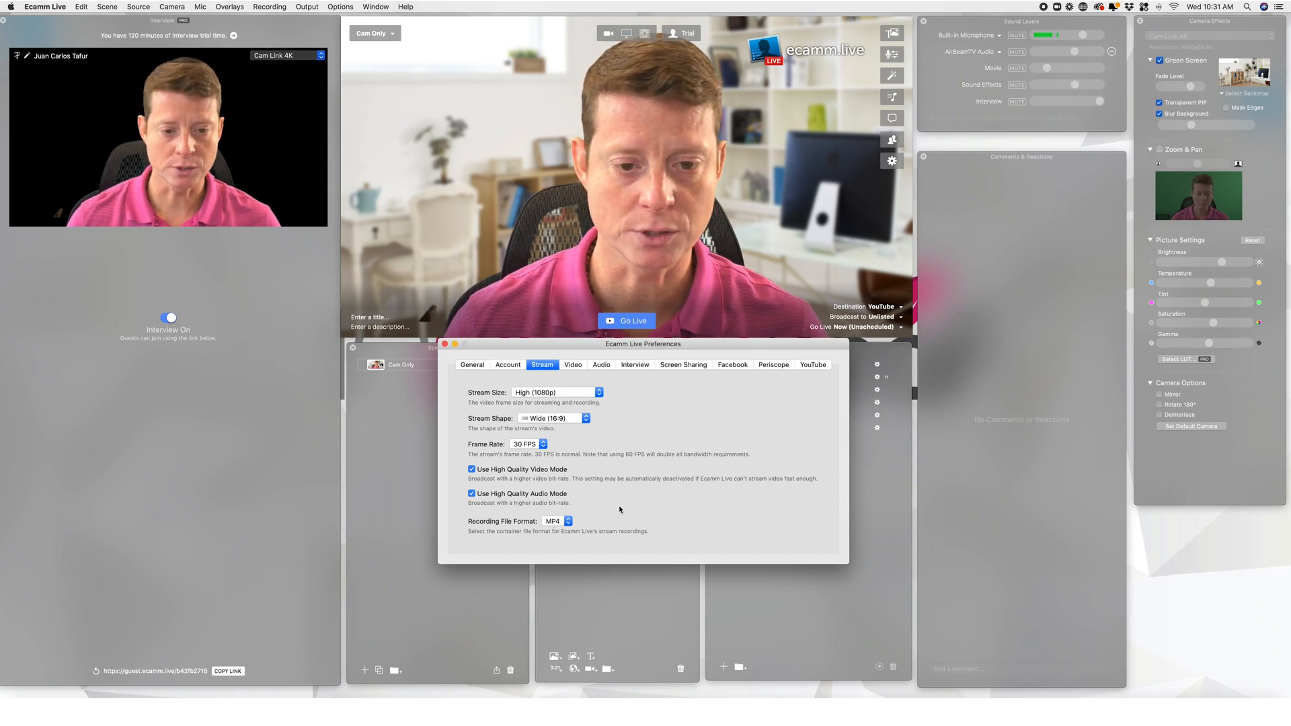
Open the Video preferences, try Blank as the Default Source Mode, and return it to Camera.
{"action": "left_click", "coordinate": [575, 368]}
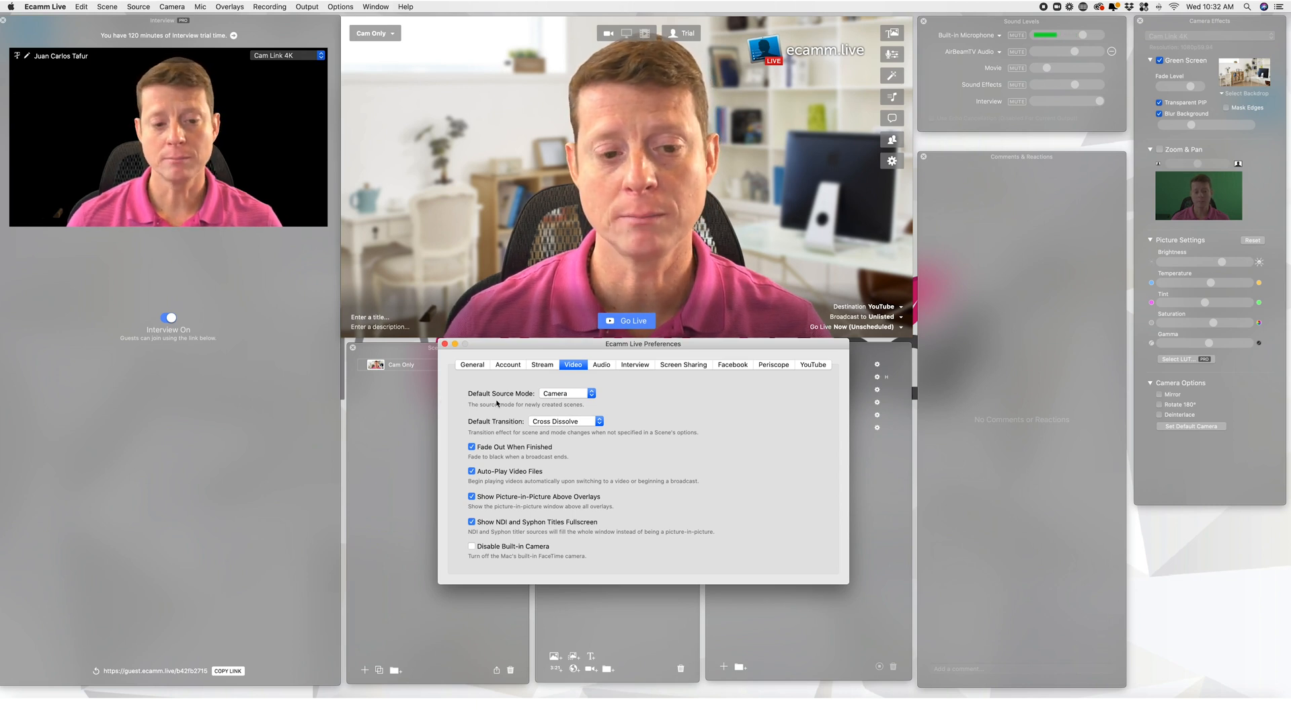
{"action": "left_click", "coordinate": [577, 395]}
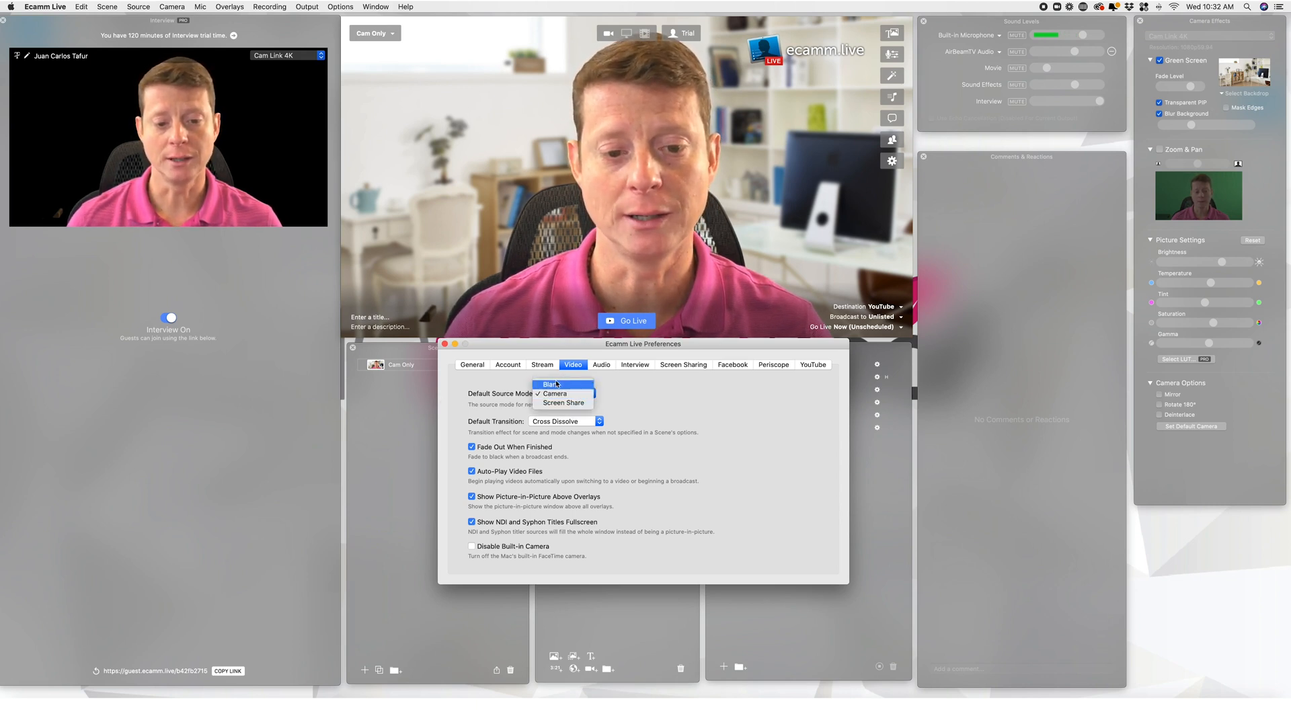
{"action": "left_click", "coordinate": [562, 387]}
{"action": "left_click", "coordinate": [562, 394]}
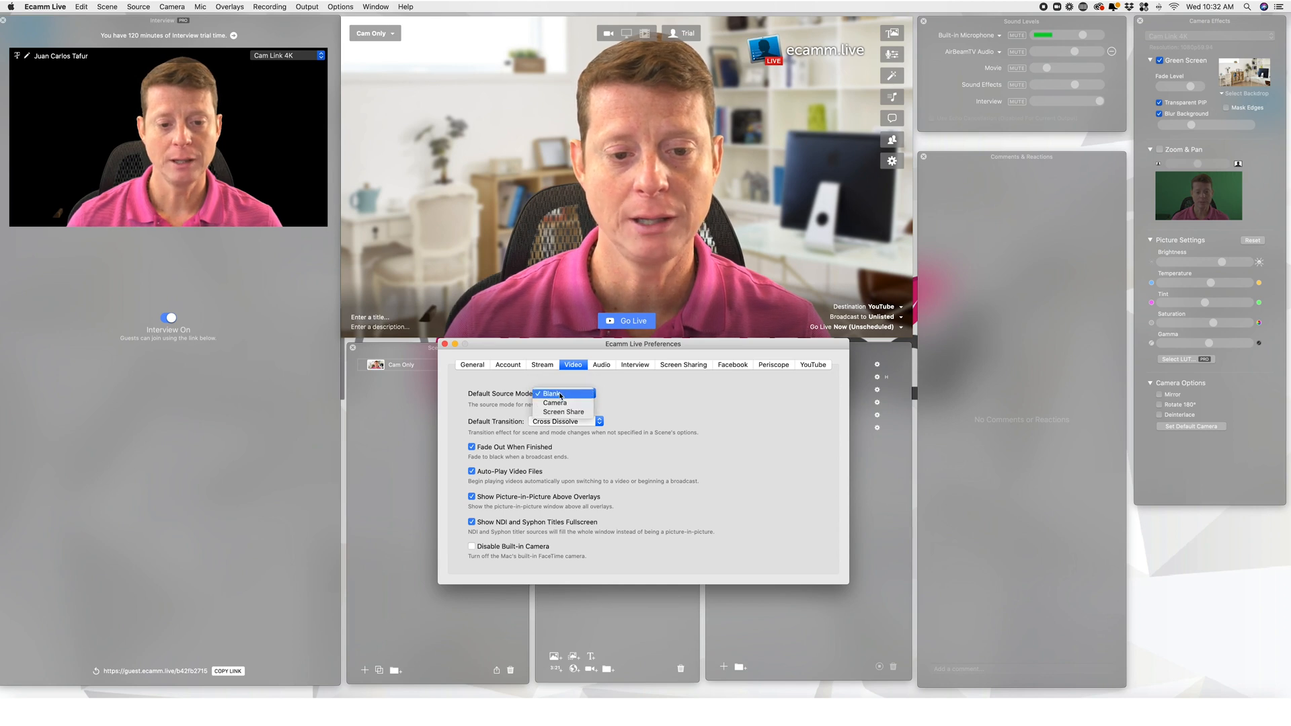
{"action": "left_click", "coordinate": [565, 402]}
{"action": "left_click", "coordinate": [565, 401]}
{"action": "left_click", "coordinate": [564, 403]}
{"action": "left_click", "coordinate": [564, 397]}
{"action": "left_click", "coordinate": [564, 385]}
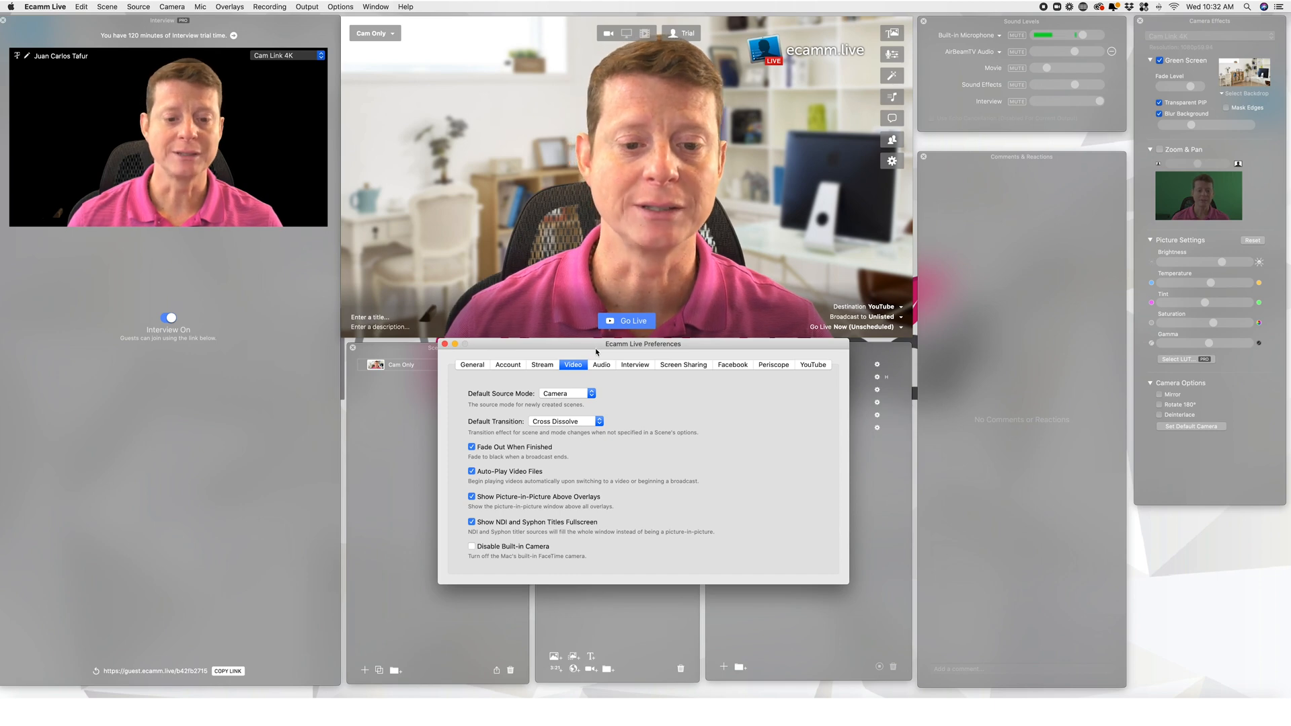
Examine the Default Transition choices in the Video preferences, and close the preferences window.
{"action": "left_click_drag", "start_coordinate": [602, 348], "coordinate": [841, 350]}
{"action": "left_click", "coordinate": [804, 426]}
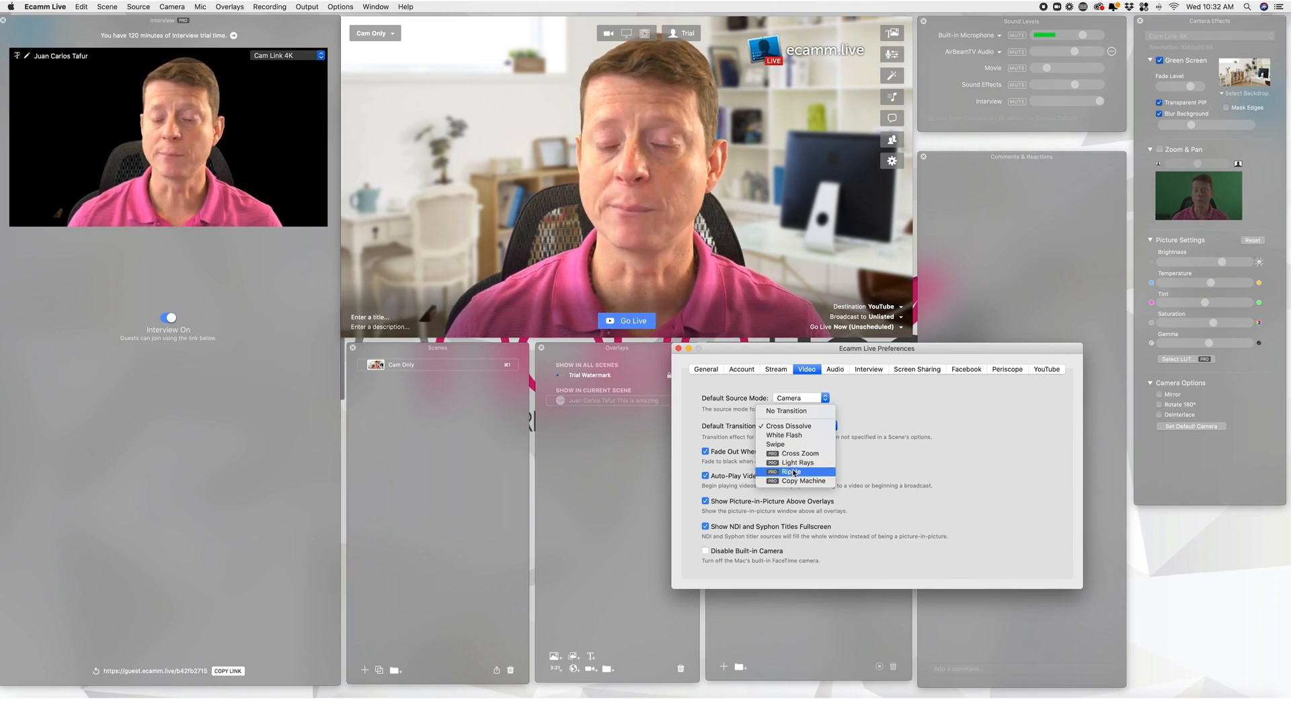
{"action": "left_click", "coordinate": [873, 348]}
{"action": "left_click_drag", "start_coordinate": [874, 348], "coordinate": [924, 222]}
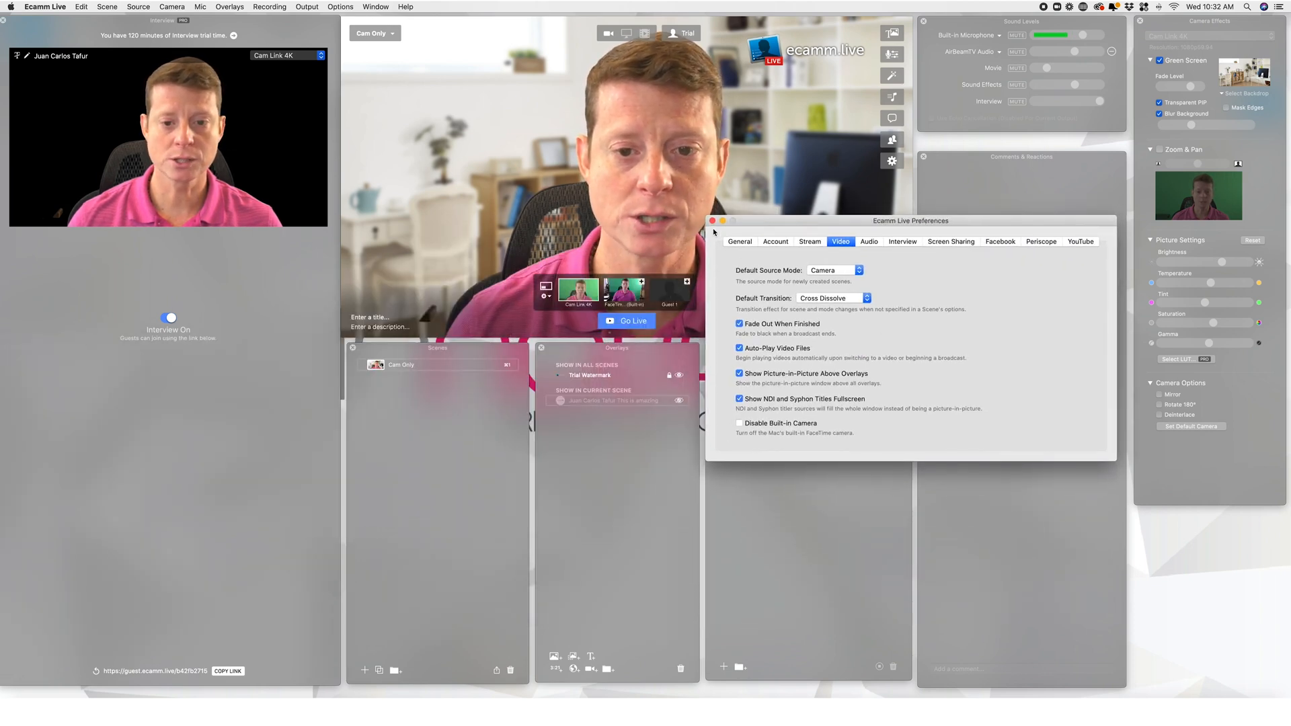
{"action": "left_click", "coordinate": [712, 221]}
{"action": "left_click_drag", "start_coordinate": [377, 444], "coordinate": [377, 443]}
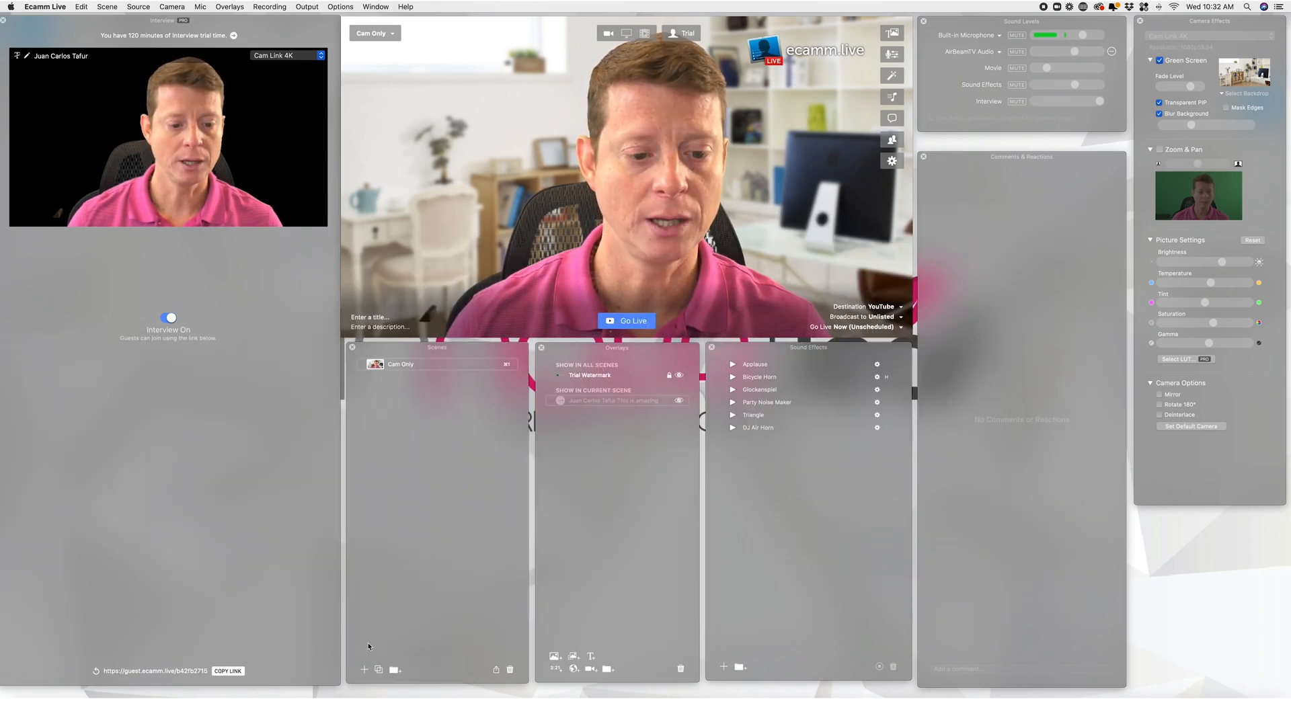
Add a scene named Cam 2 that shows the built-in FaceTime camera.
{"action": "left_click", "coordinate": [364, 667]}
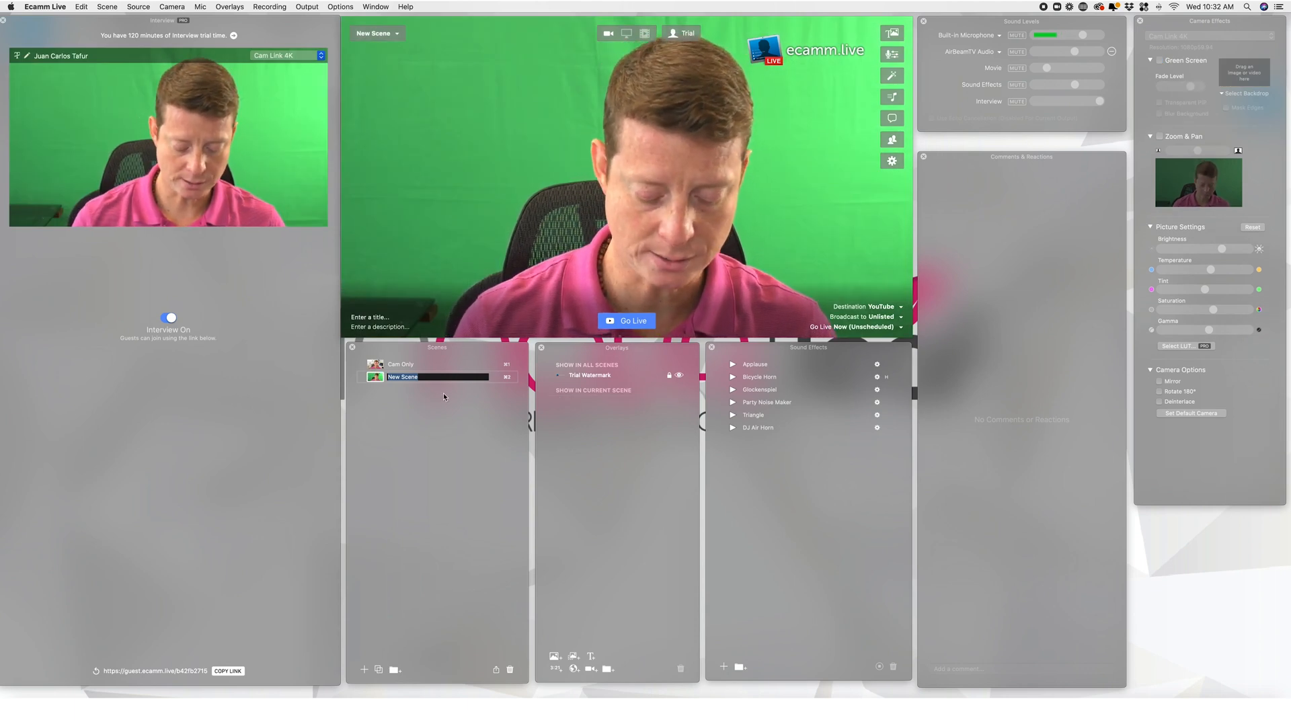
{"action": "type", "text": "Cam 2"}
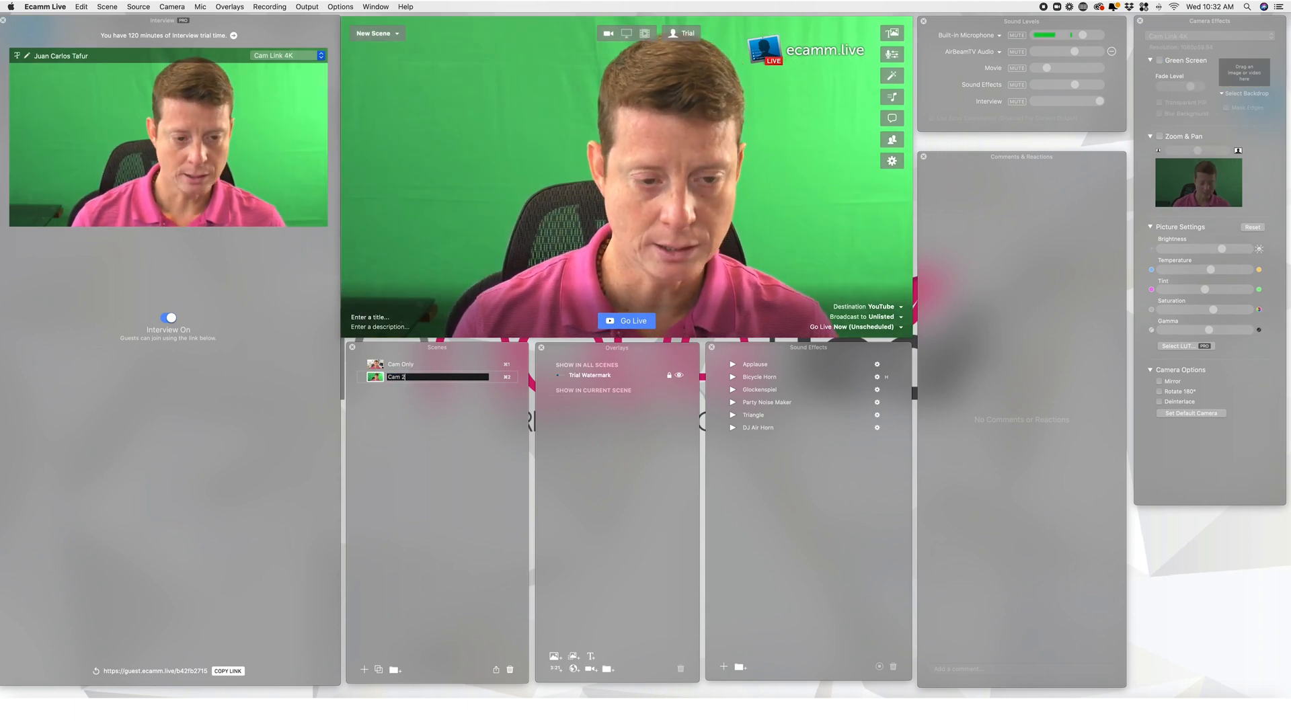
{"action": "key", "text": "Return"}
{"action": "left_click", "coordinate": [638, 296]}
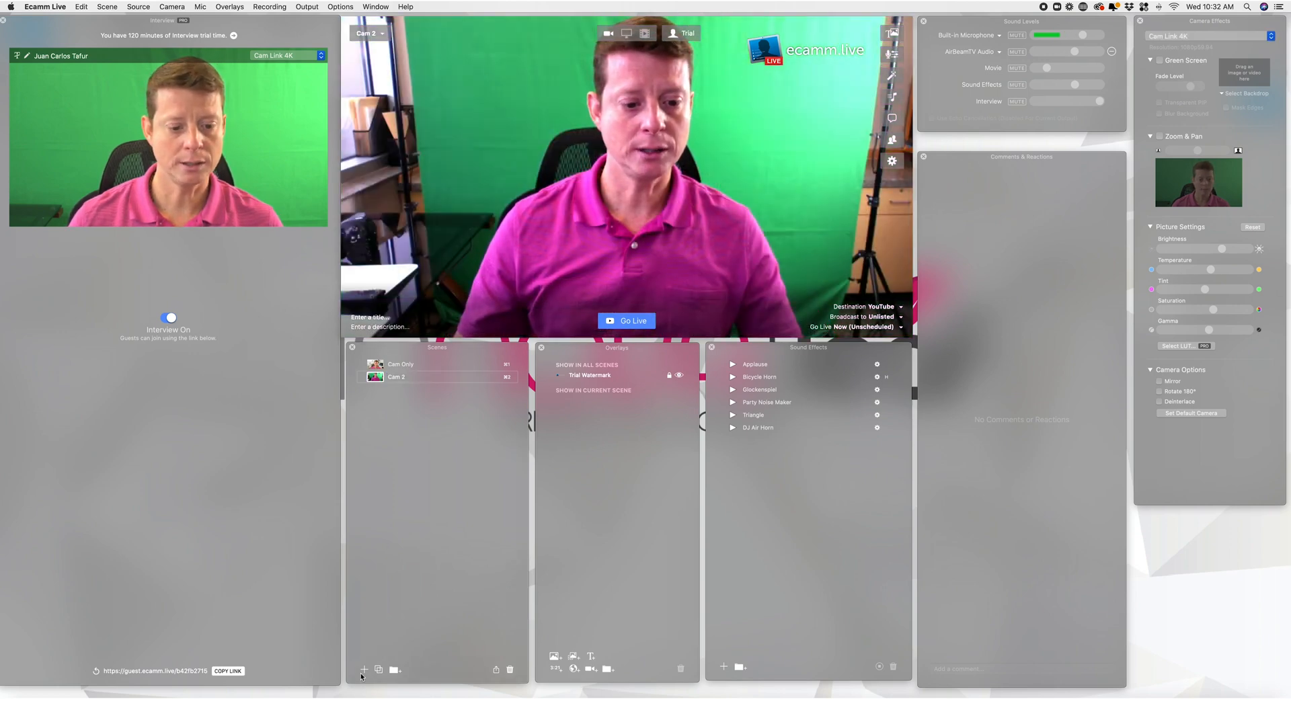
Add a scene named Guest 1 that shows the Guest 1 interview feed.
{"action": "left_click", "coordinate": [369, 665]}
{"action": "type", "text": "Guest 1"}
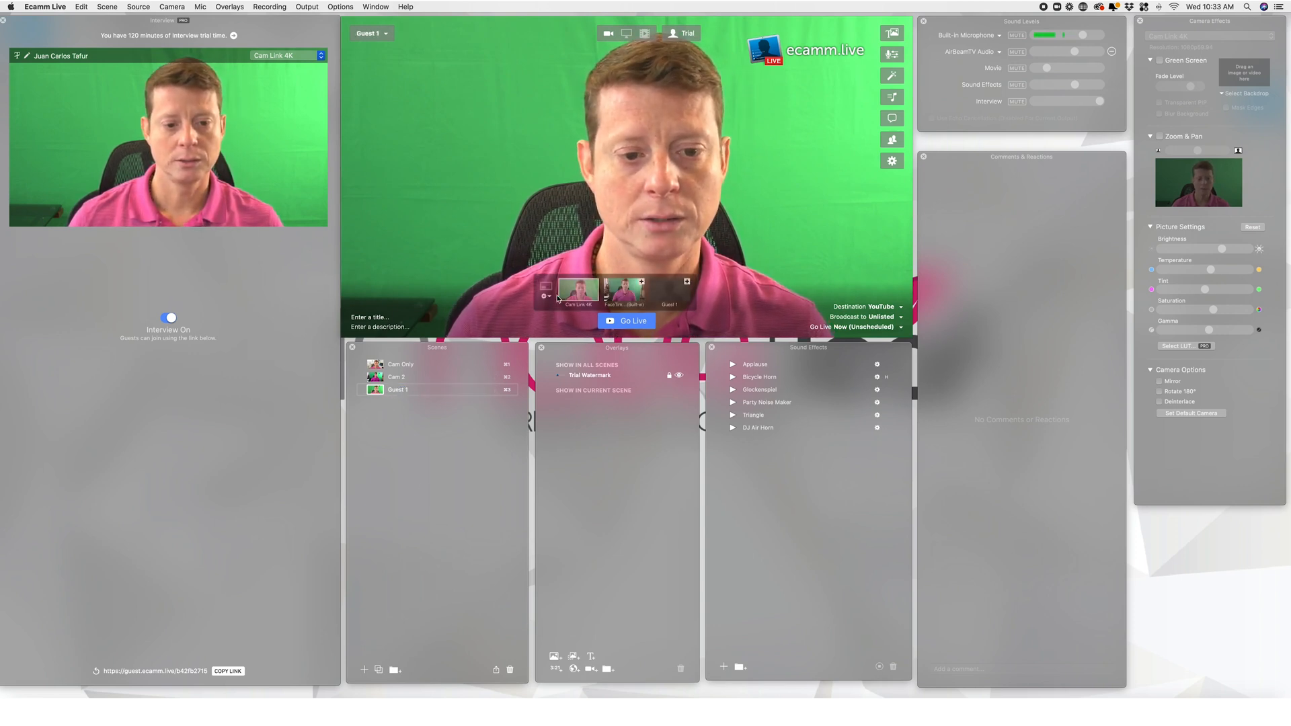
{"action": "left_click", "coordinate": [648, 291]}
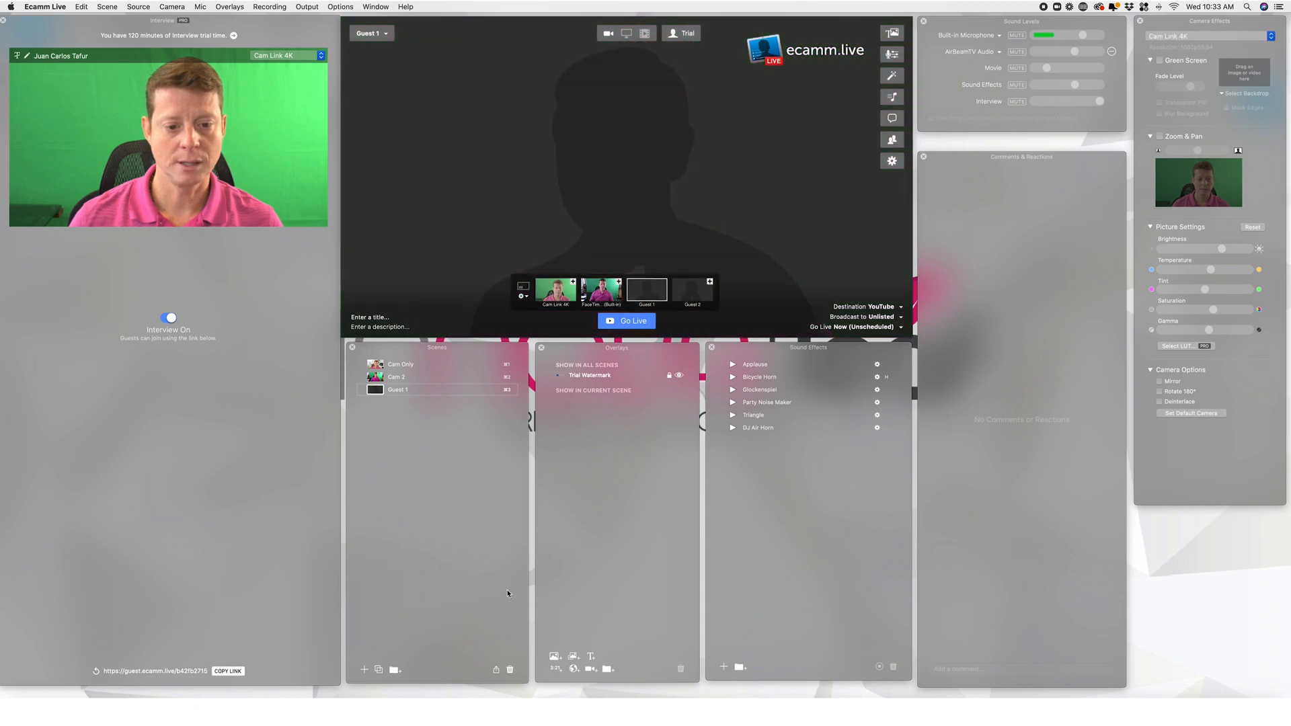
Add a scene named Website 1 to the scene list.
{"action": "left_click", "coordinate": [364, 670]}
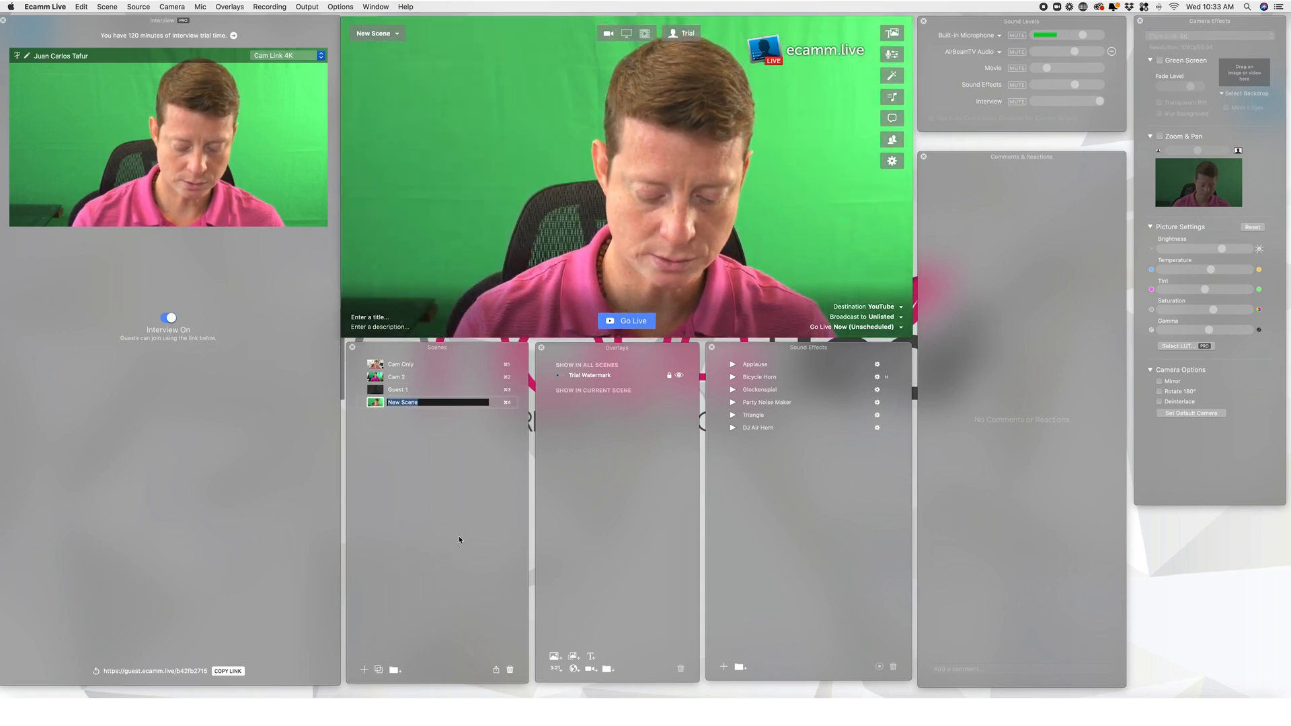
{"action": "type", "text": "Website"}
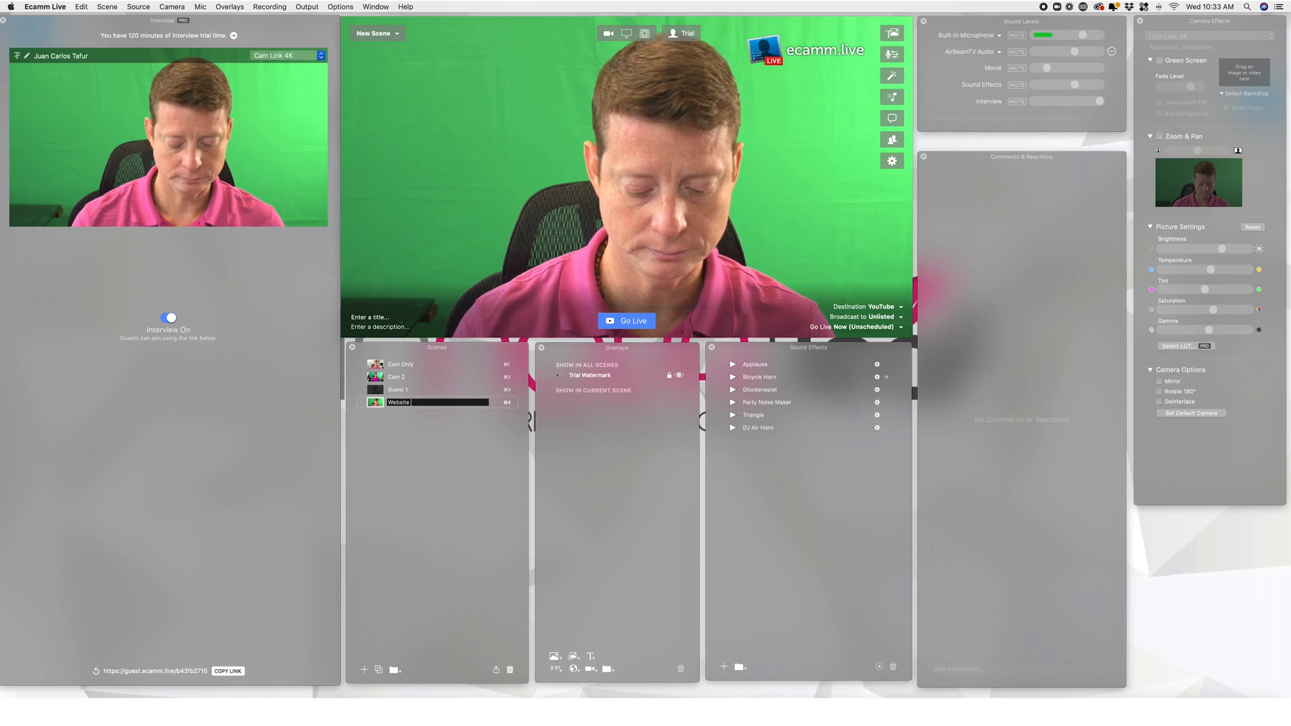
{"action": "key", "text": "Return"}
Switch the Website 1 scene to screen sharing of the Secondary Display and remove the camera picture-in-picture.
{"action": "mouse_move", "coordinate": [618, 310]}
{"action": "left_click", "coordinate": [625, 34]}
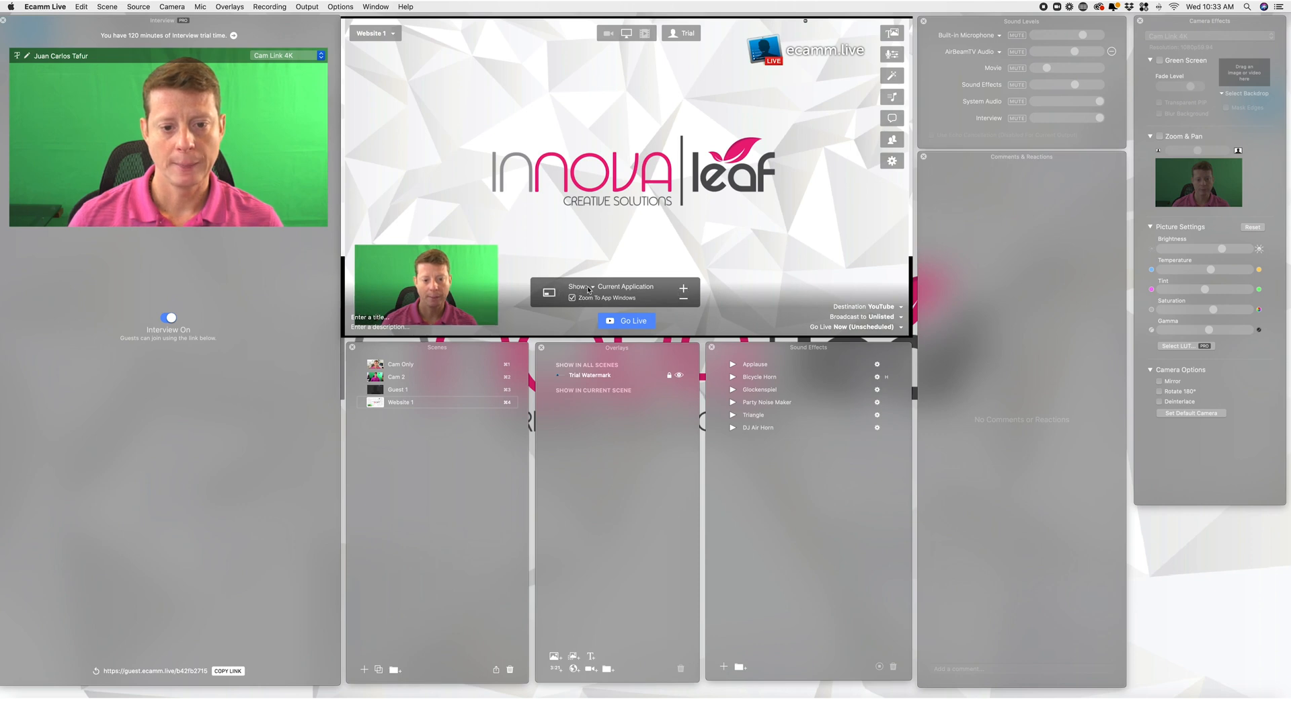
{"action": "left_click", "coordinate": [589, 287]}
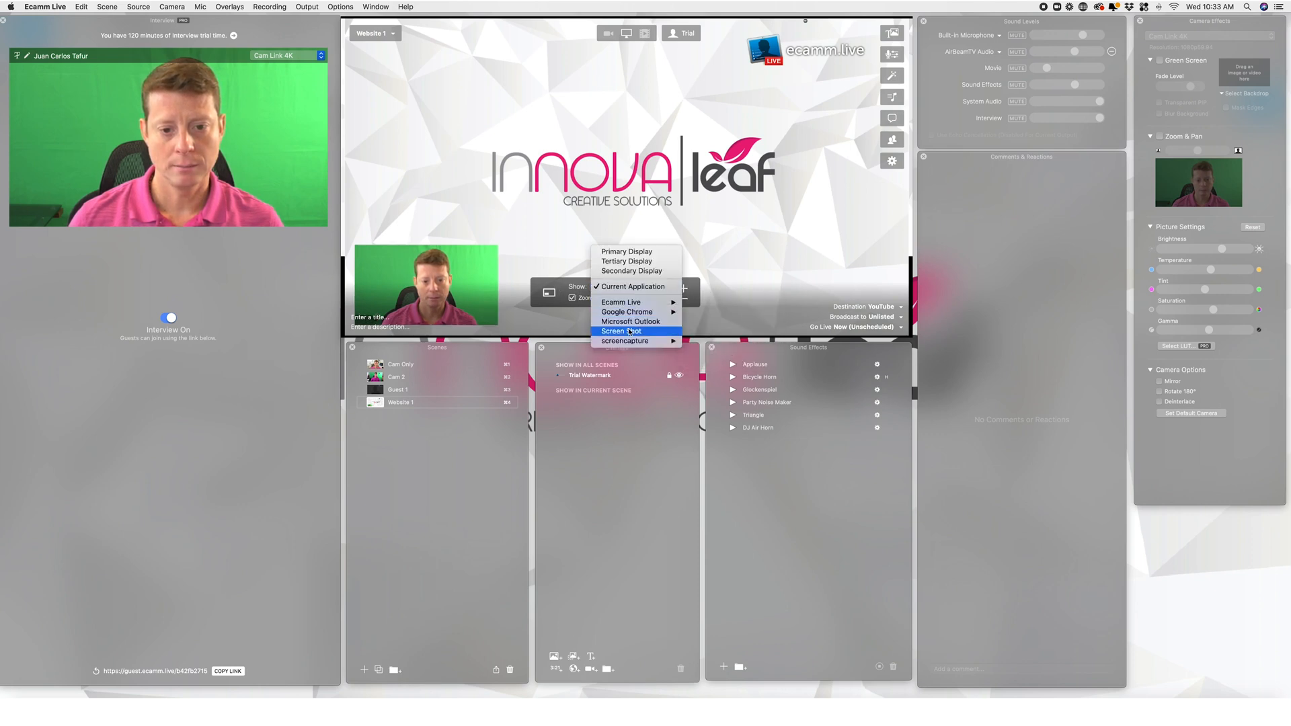
{"action": "left_click", "coordinate": [635, 271]}
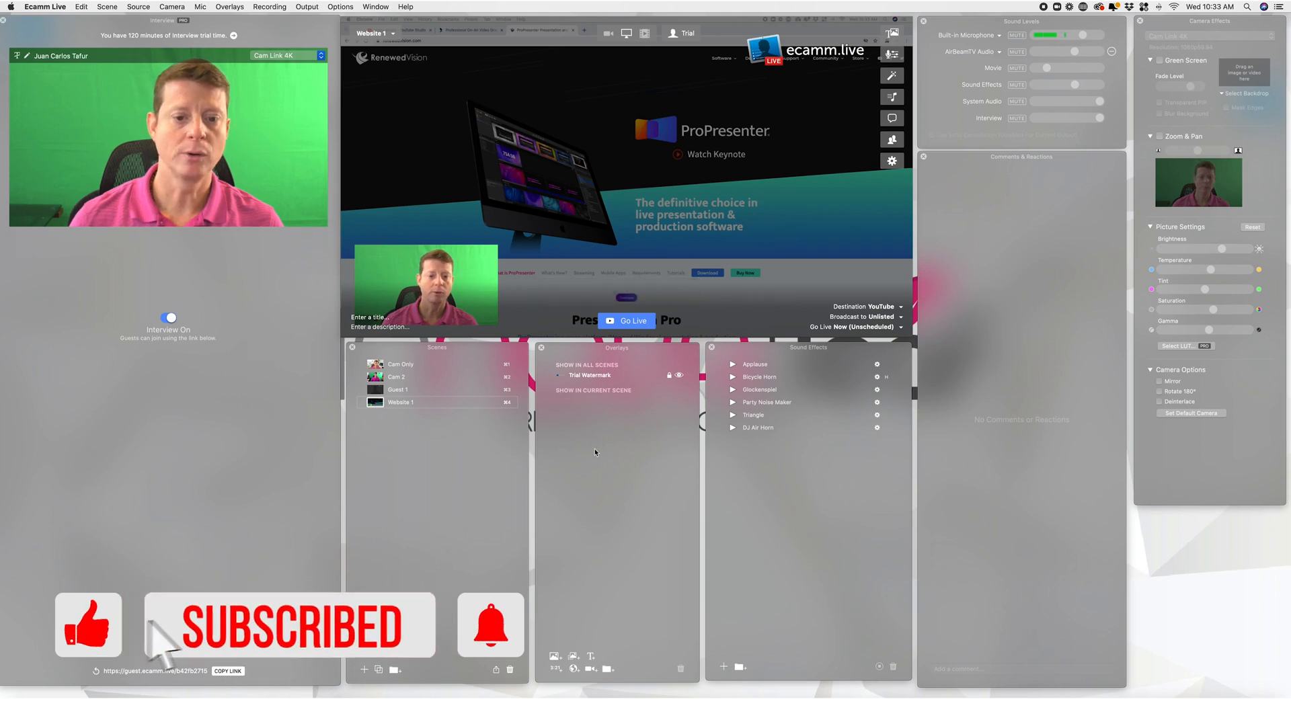
{"action": "left_click", "coordinate": [362, 254]}
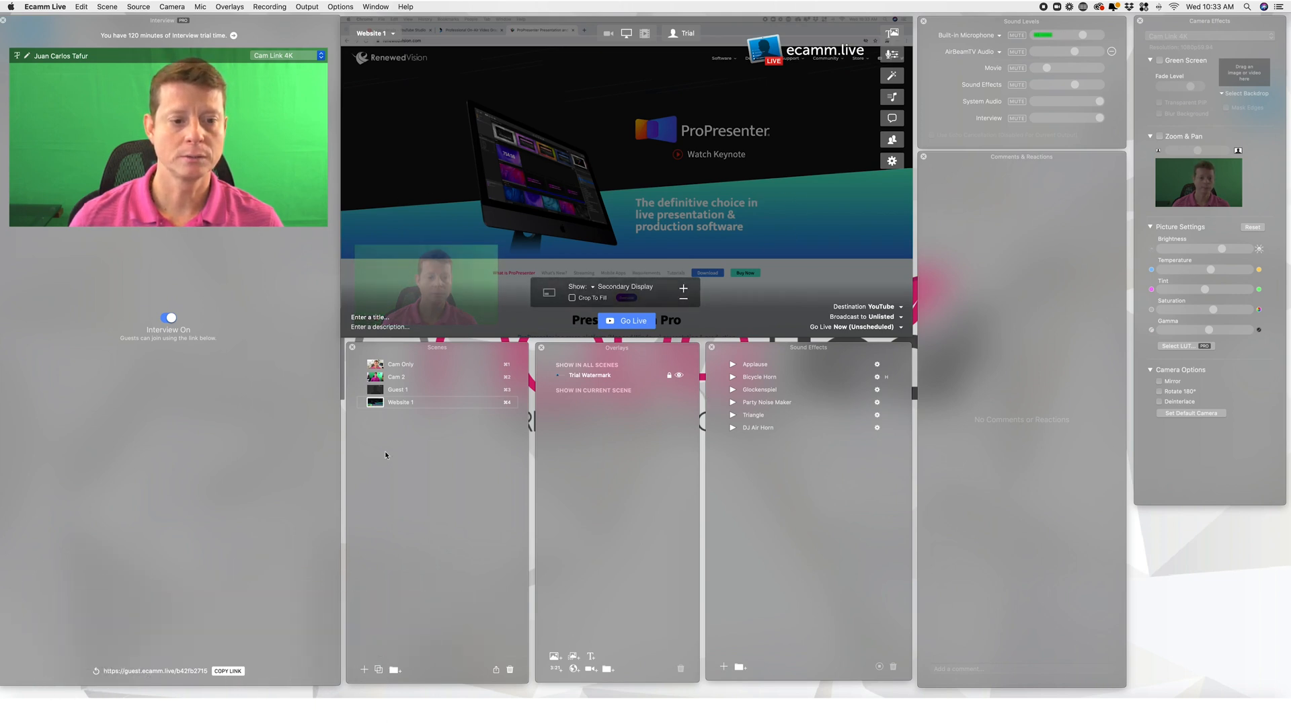
In the Cam 2 scene, turn on Green Screen and Zoom & Pan for the FaceTime HD Camera and zoom in on the presenter.
{"action": "left_click", "coordinate": [374, 365]}
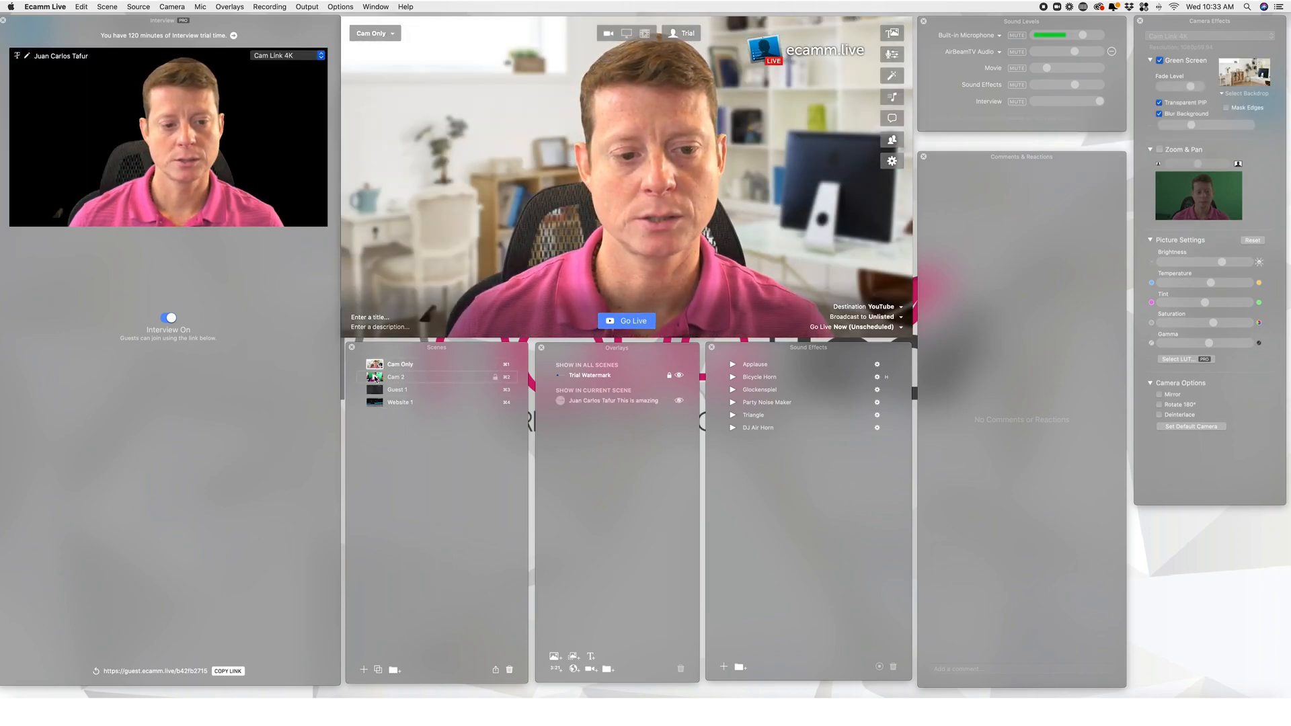
{"action": "left_click", "coordinate": [374, 378]}
{"action": "left_click", "coordinate": [1175, 36]}
{"action": "left_click", "coordinate": [1174, 46]}
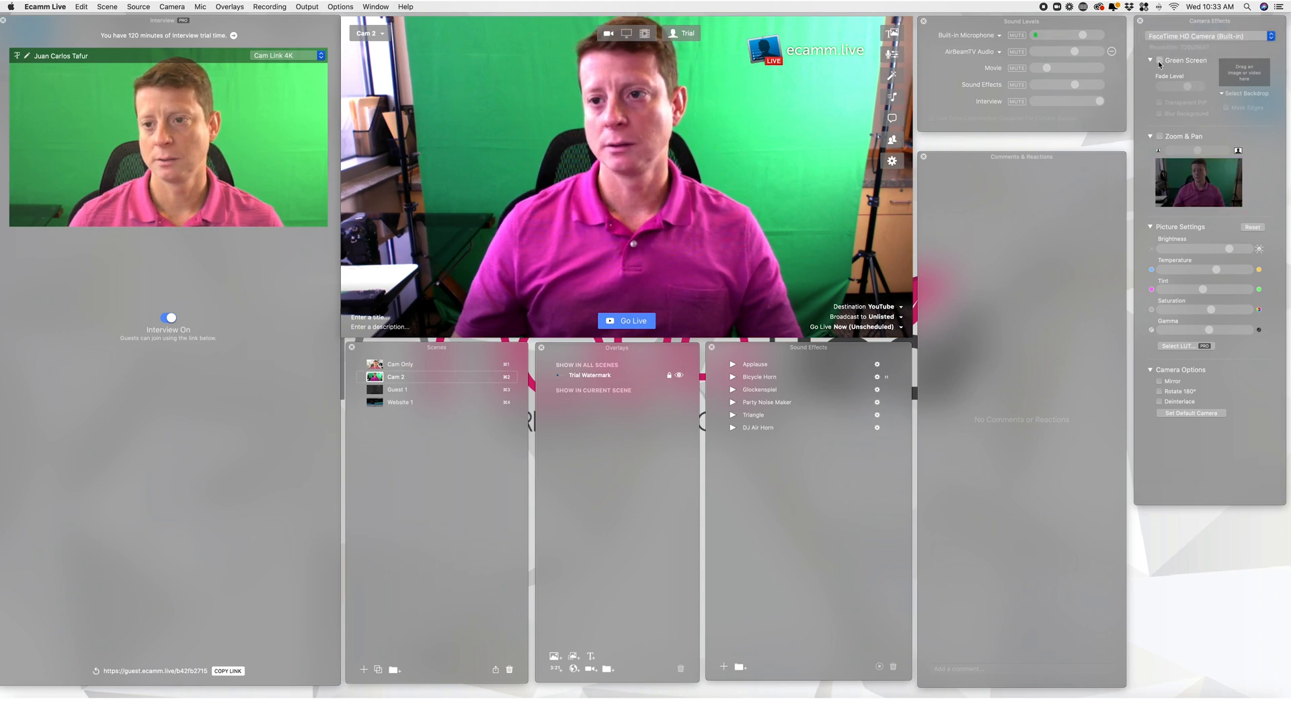
{"action": "left_click", "coordinate": [1159, 60]}
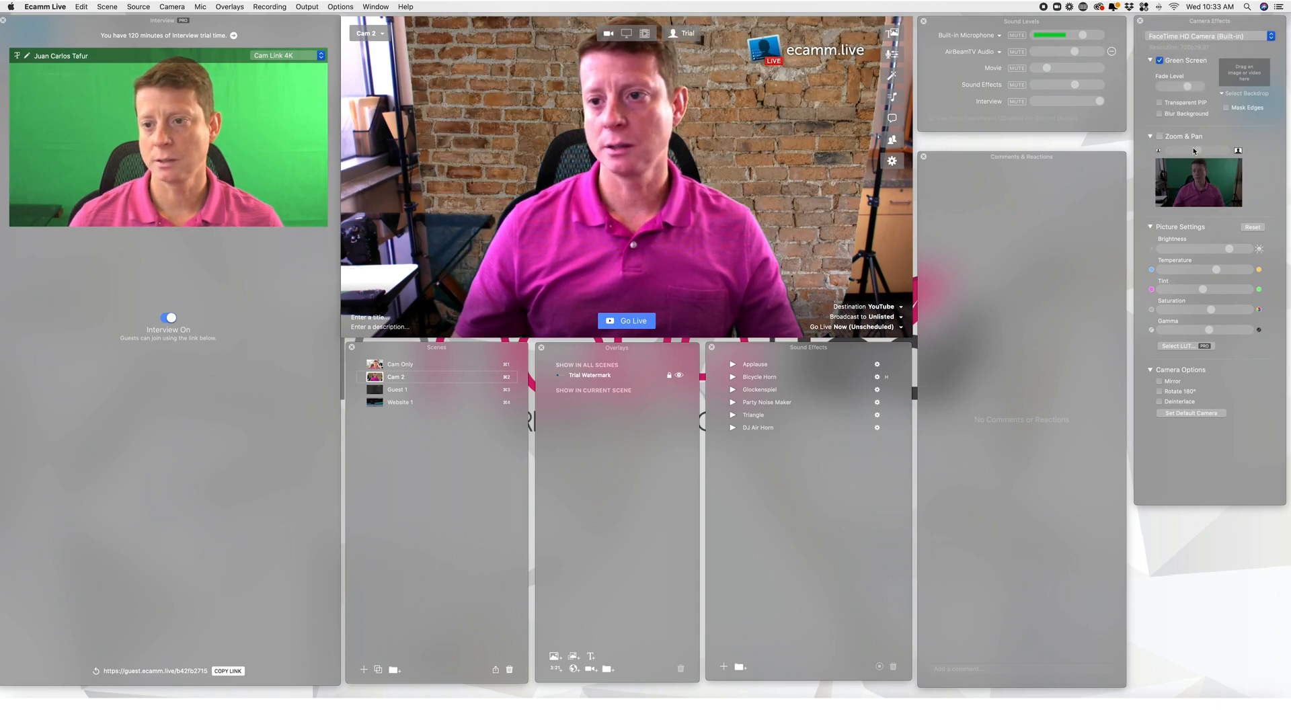
{"action": "left_click", "coordinate": [1159, 136]}
{"action": "left_click_drag", "start_coordinate": [1197, 152], "coordinate": [1213, 155]}
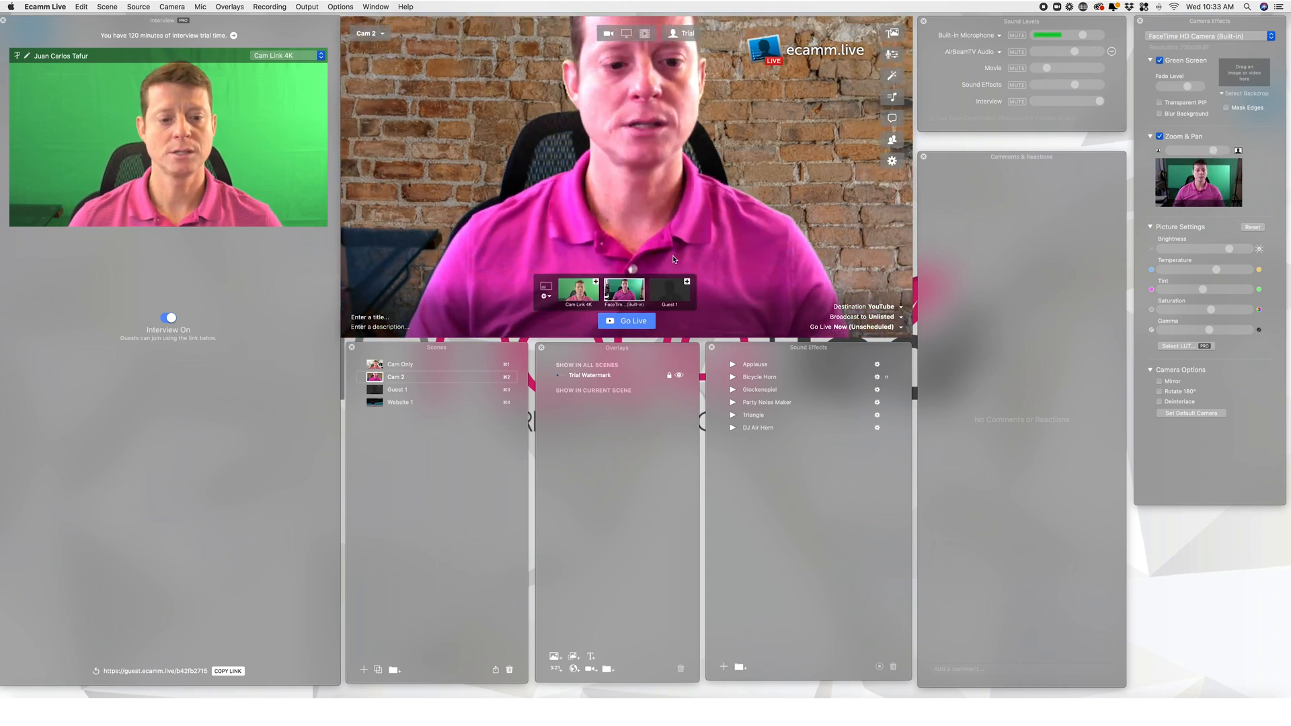
Return to the Cam Only scene, reopen the preferences, and set the Default Transition to Swipe.
{"action": "left_click", "coordinate": [374, 365]}
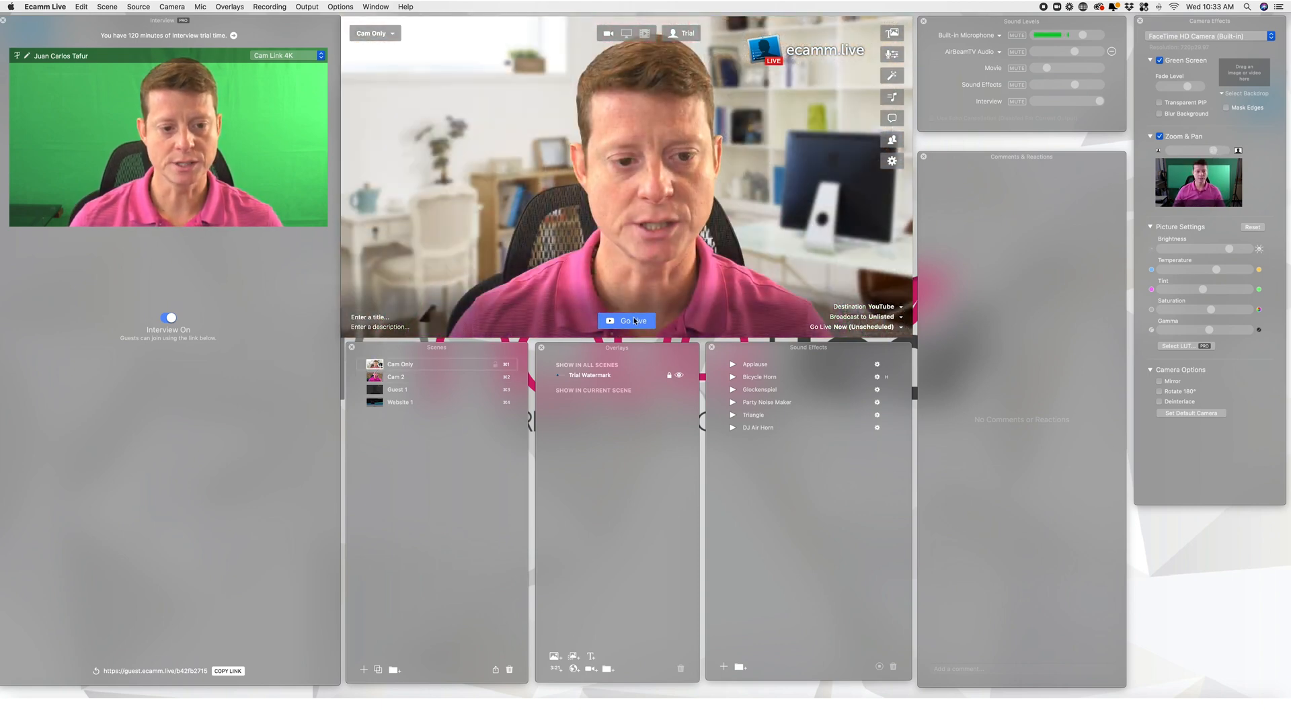
{"action": "left_click", "coordinate": [890, 162]}
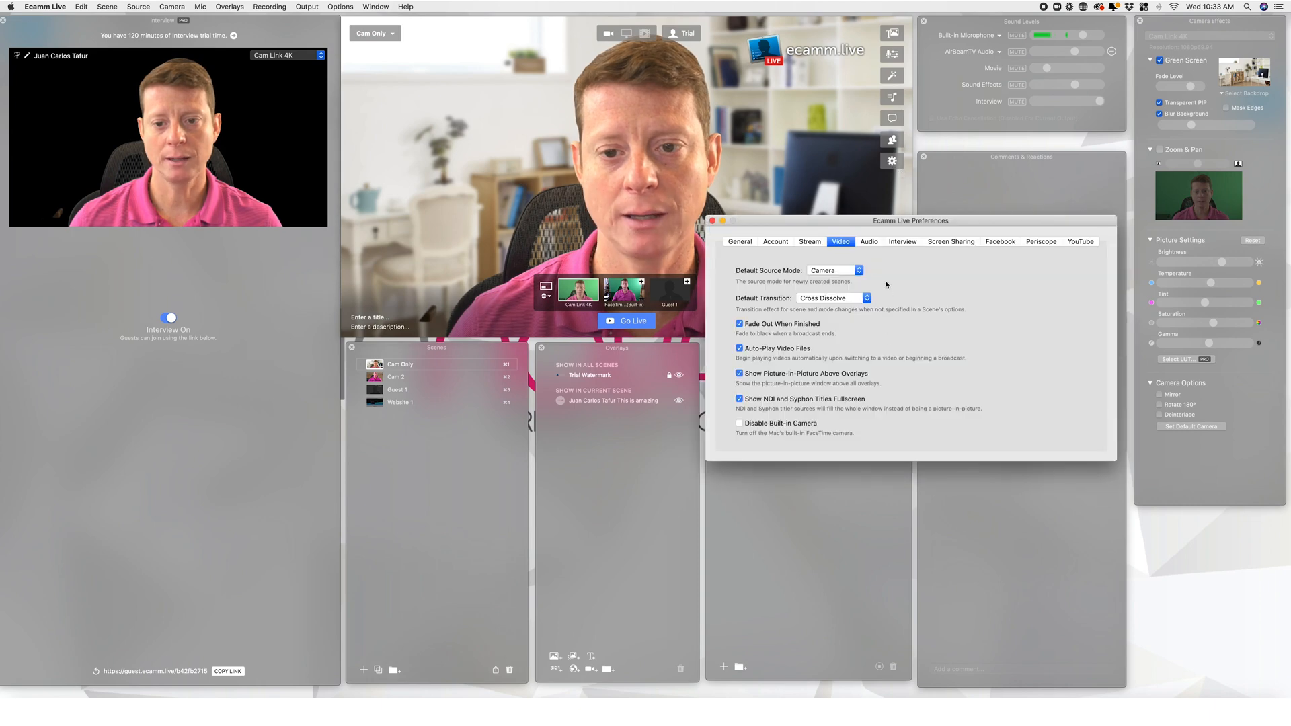
{"action": "left_click_drag", "start_coordinate": [865, 220], "coordinate": [694, 370]}
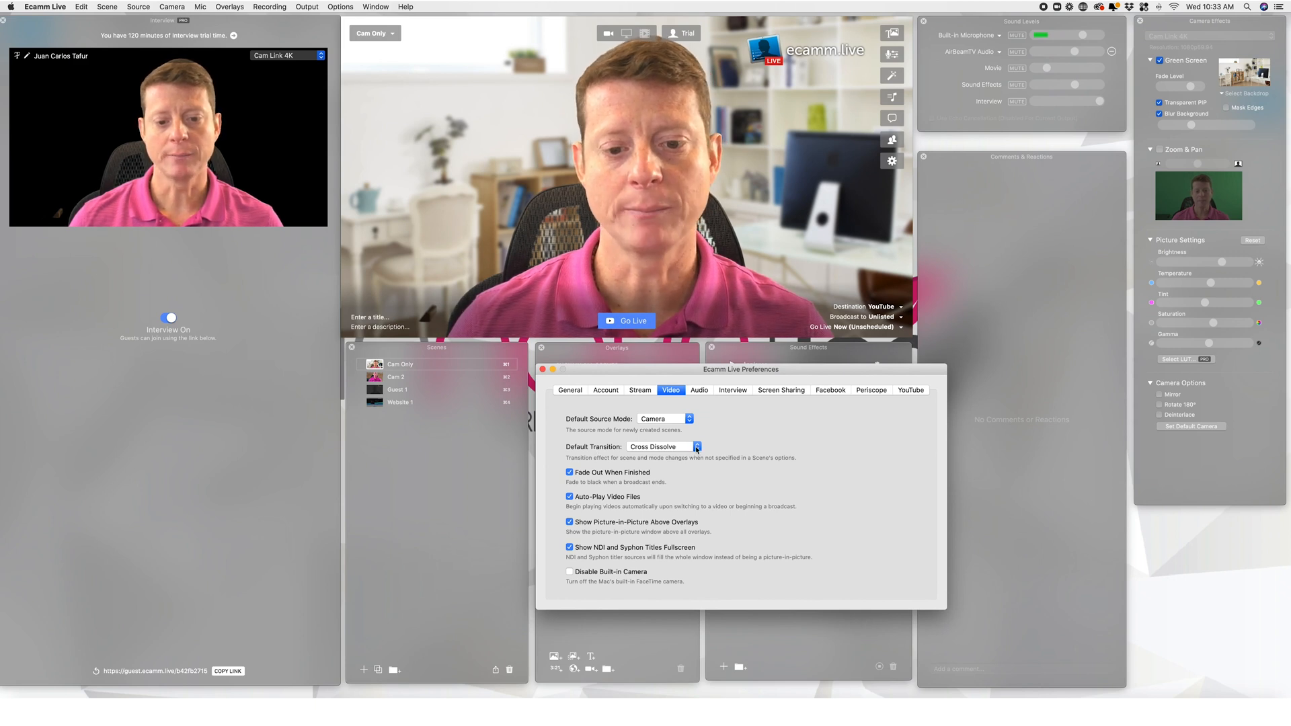
{"action": "left_click", "coordinate": [696, 448]}
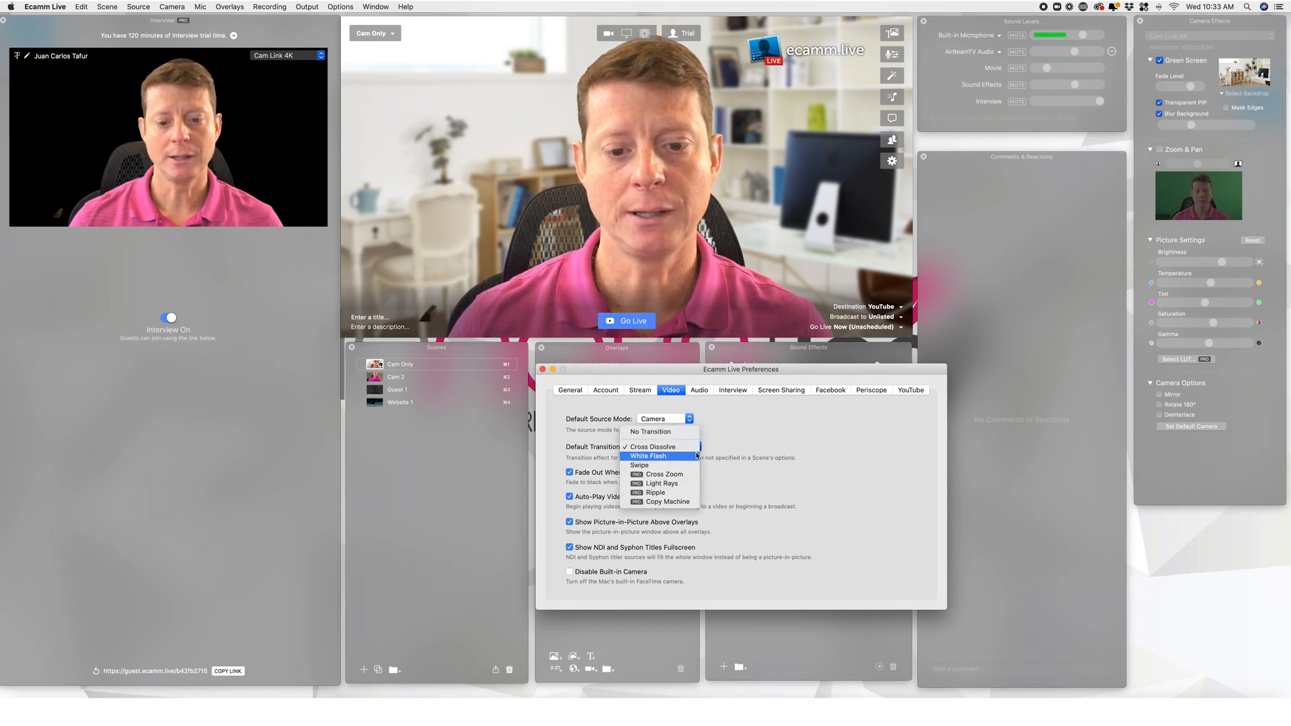
{"action": "left_click", "coordinate": [649, 465]}
Preview the Swipe transition by switching to the Guest 1 scene and on to Website 1, keeping the preferences clear of the scene list.
{"action": "left_click_drag", "start_coordinate": [592, 372], "coordinate": [639, 378]}
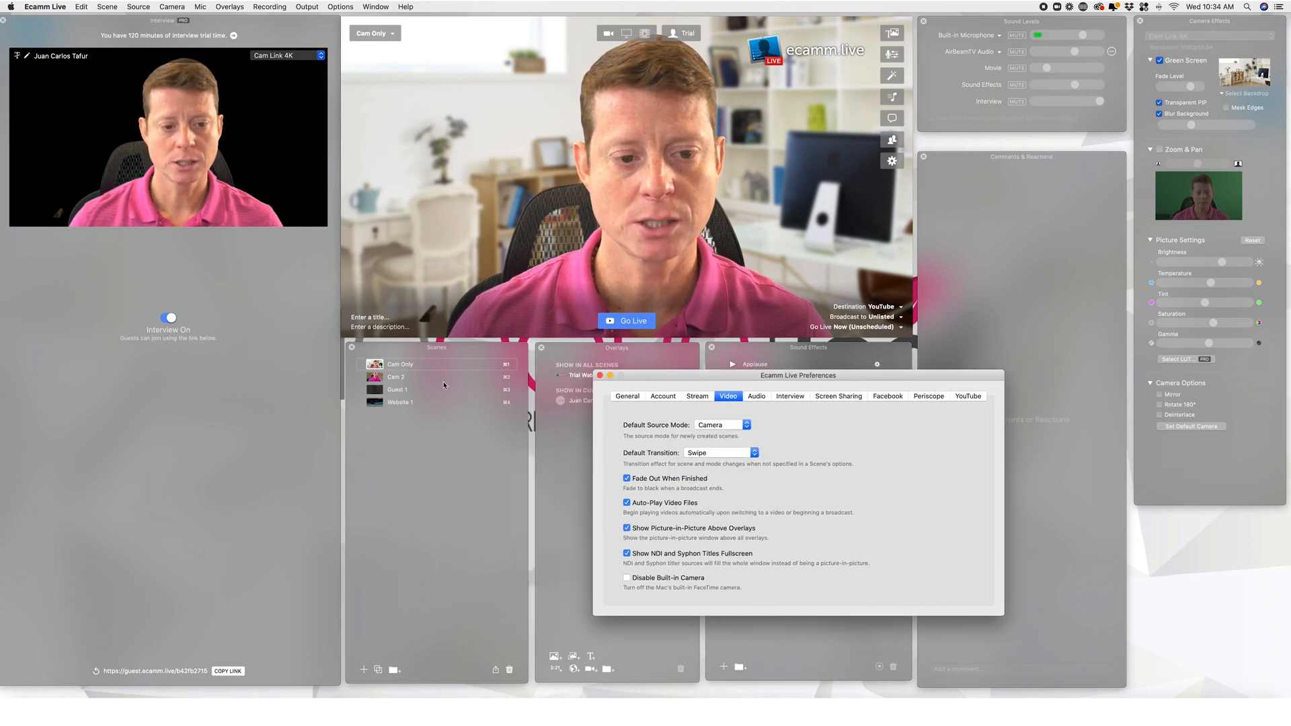
{"action": "left_click", "coordinate": [375, 390]}
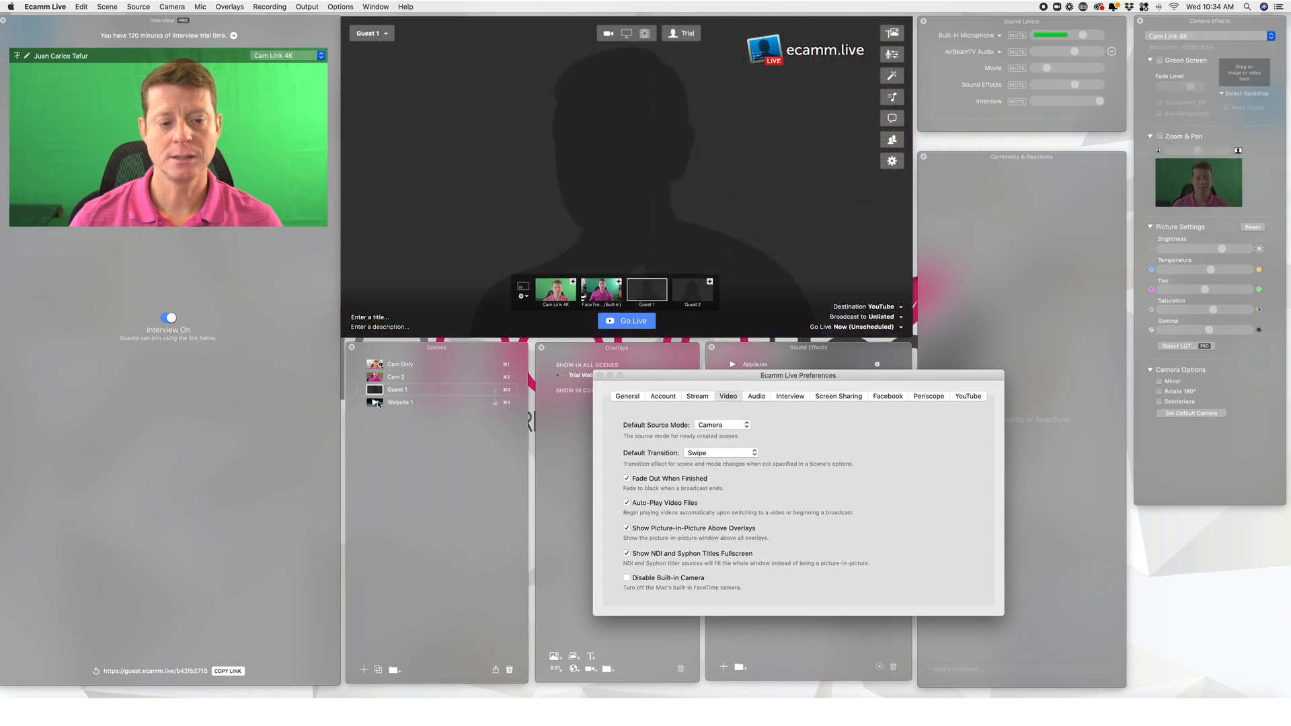
{"action": "left_click", "coordinate": [375, 403]}
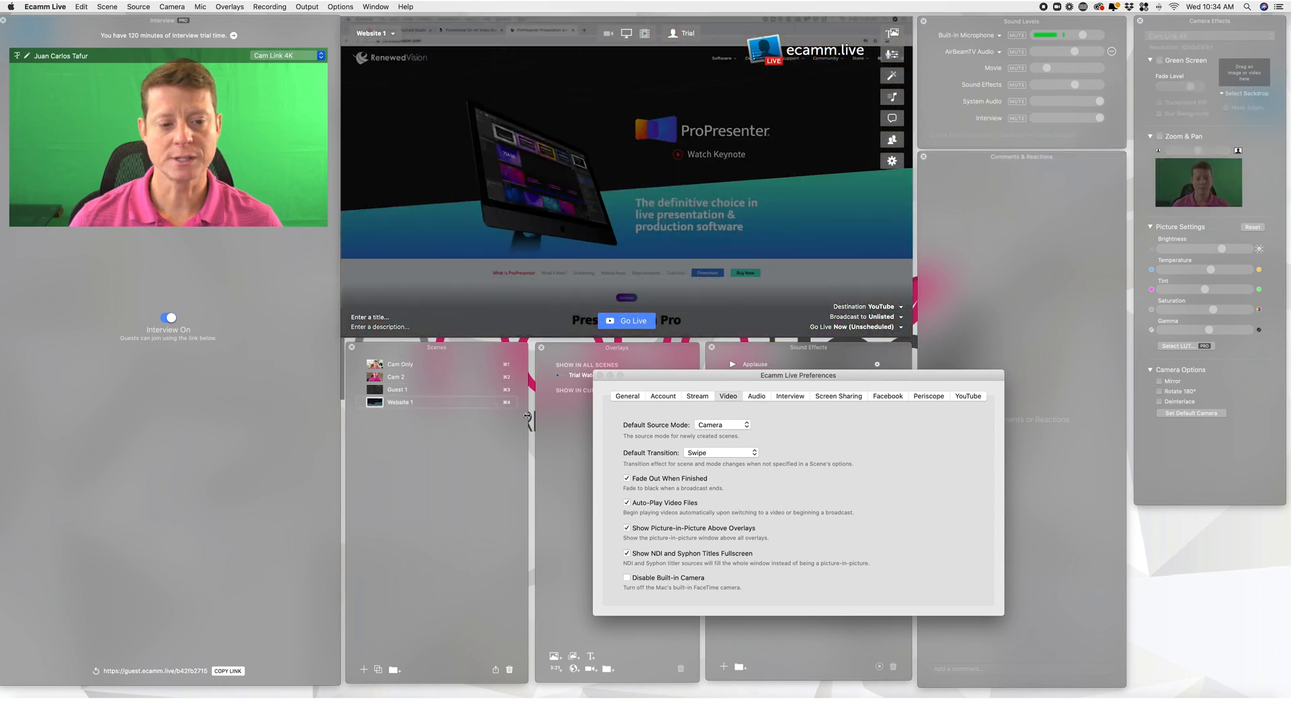
Set the Default Transition to Light Rays and preview it by switching through the Cam Only, Cam 2, and Guest 1 scenes.
{"action": "left_click", "coordinate": [701, 460]}
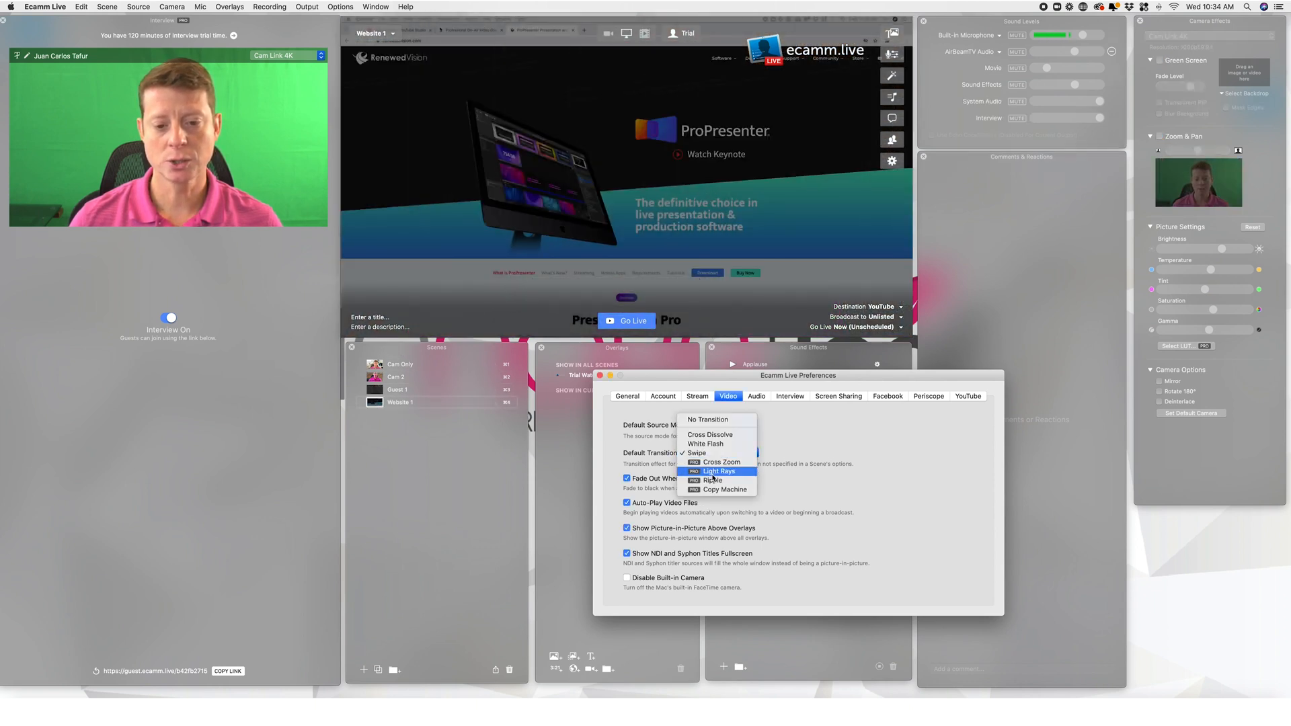
{"action": "left_click", "coordinate": [718, 473]}
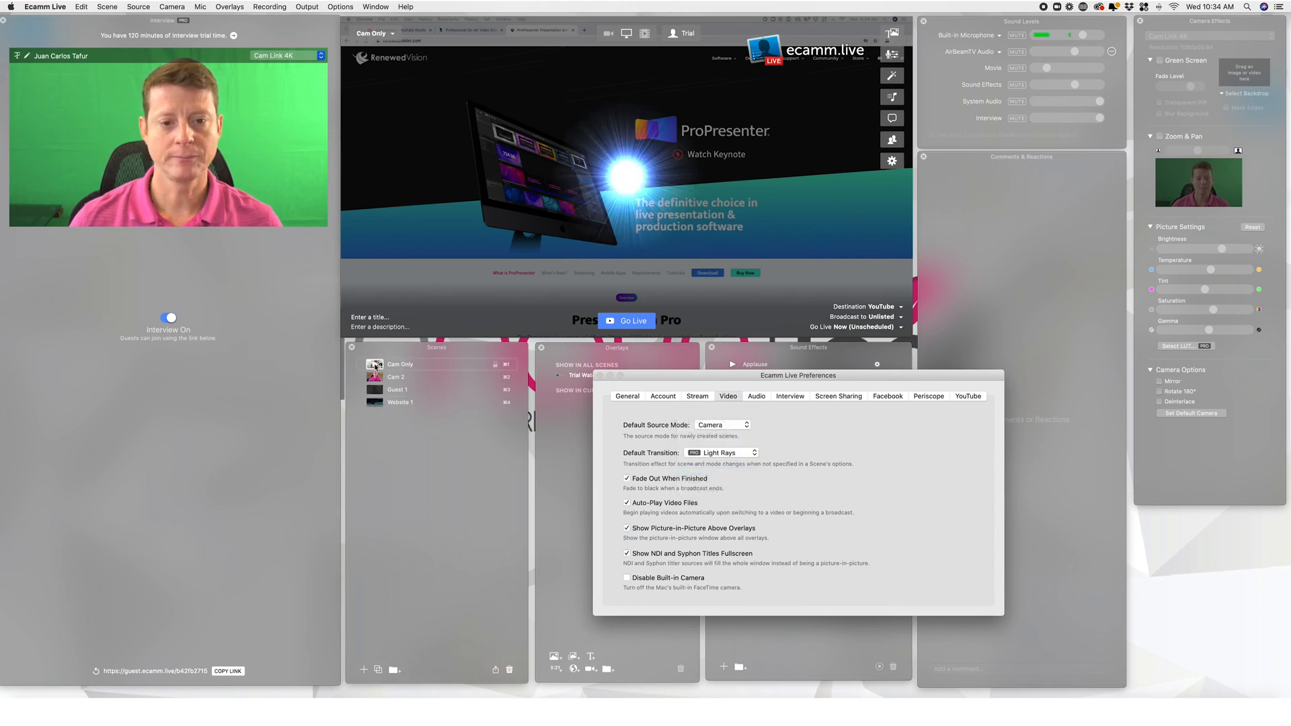
{"action": "left_click", "coordinate": [375, 378]}
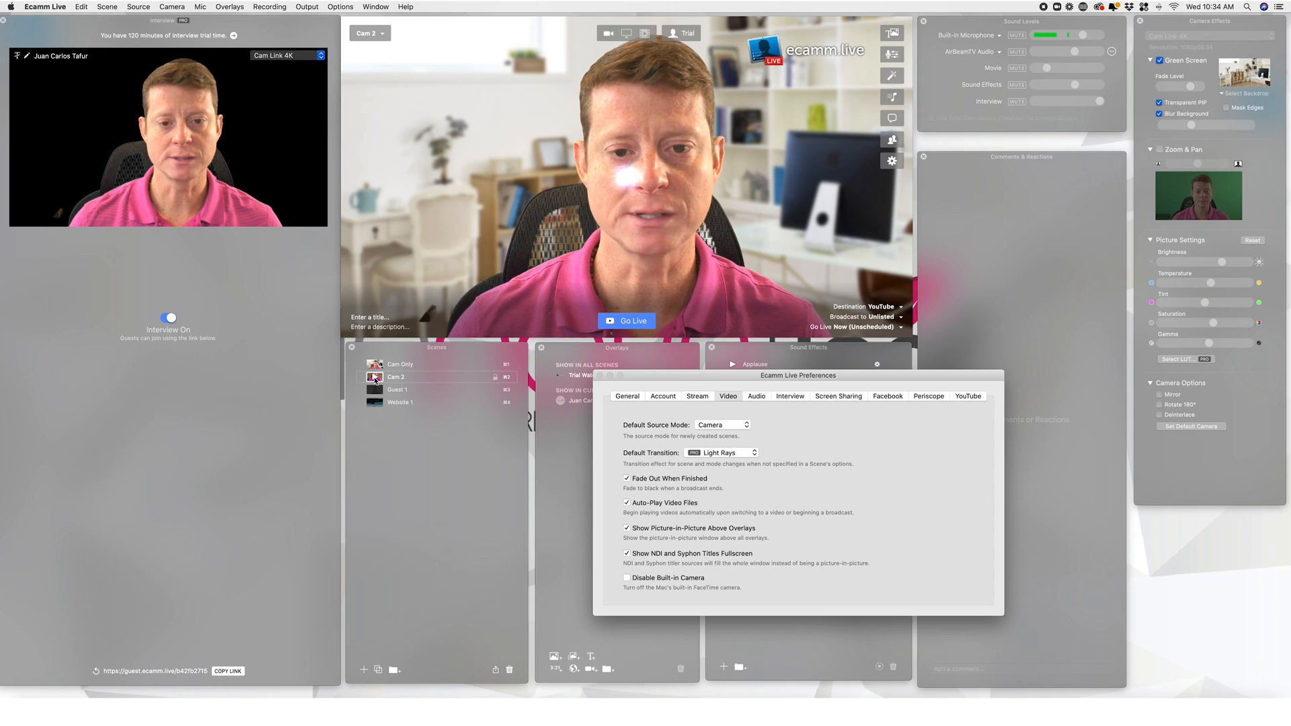
{"action": "left_click", "coordinate": [375, 389]}
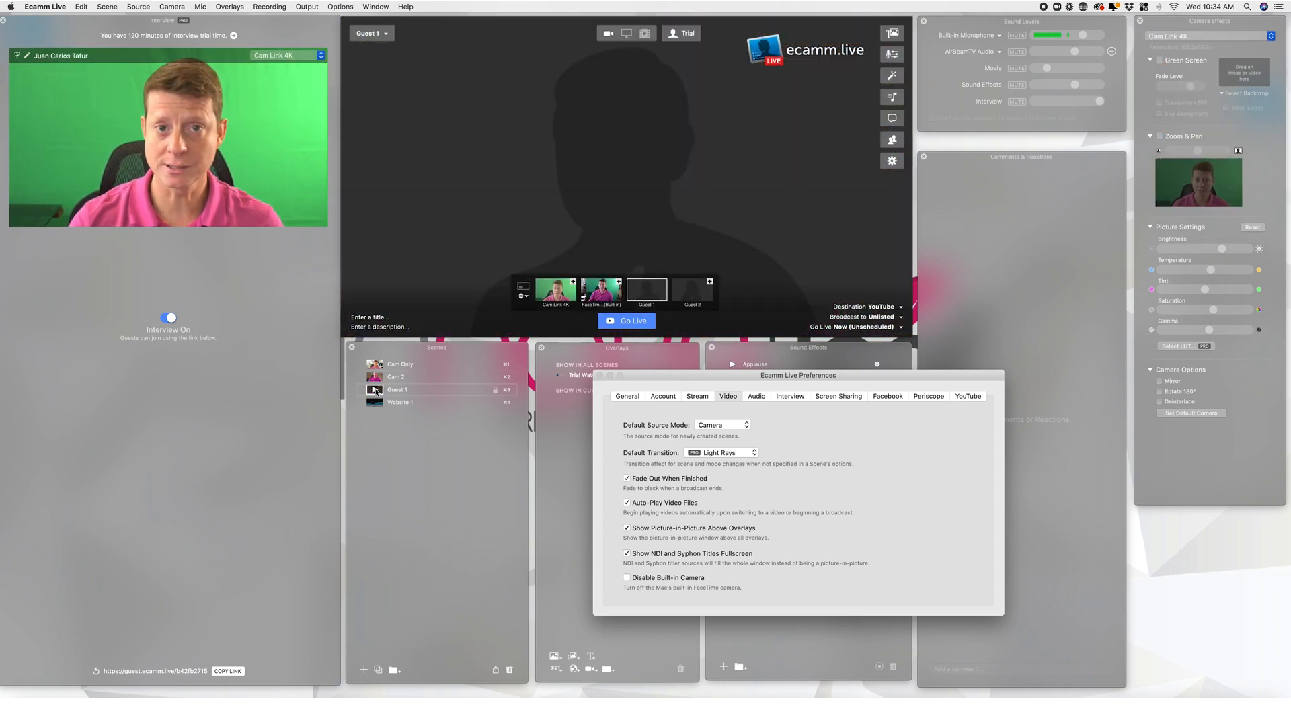
Set the Default Transition to Cross Zoom and preview it across the Cam Only, Cam 2, and Guest 1 scenes.
{"action": "left_click", "coordinate": [719, 453]}
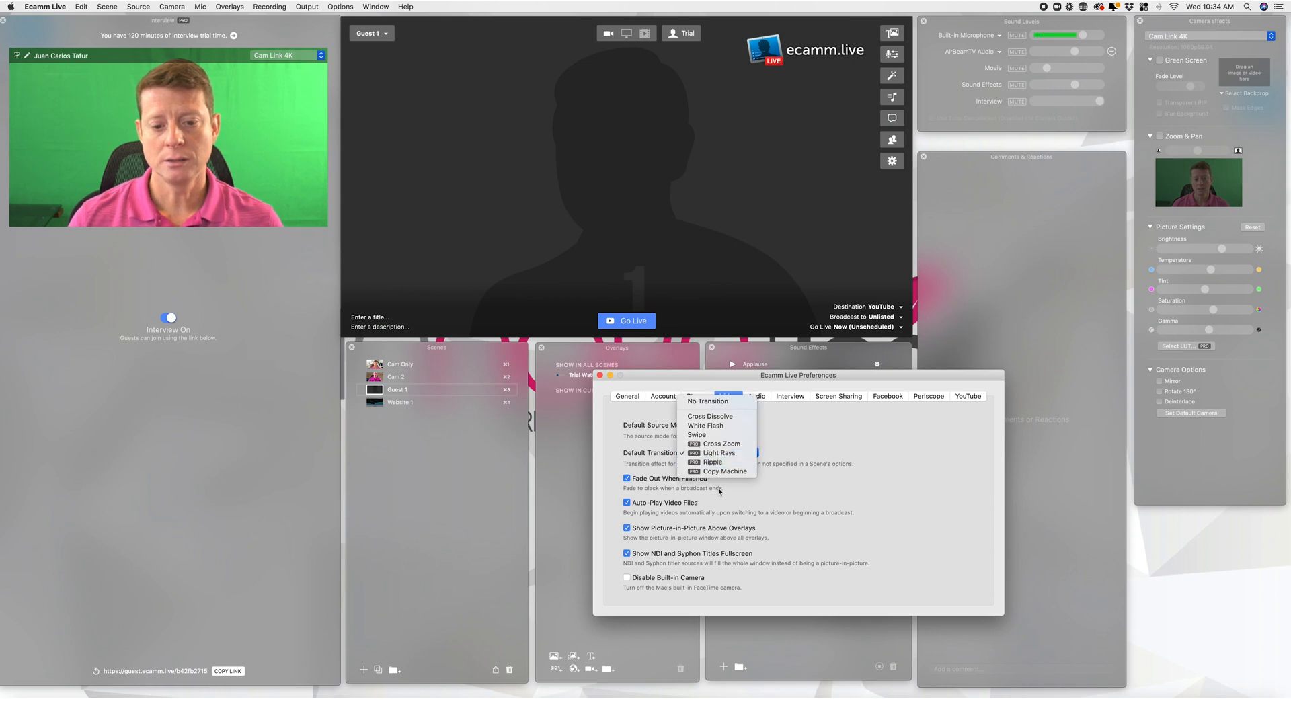
{"action": "left_click", "coordinate": [722, 446]}
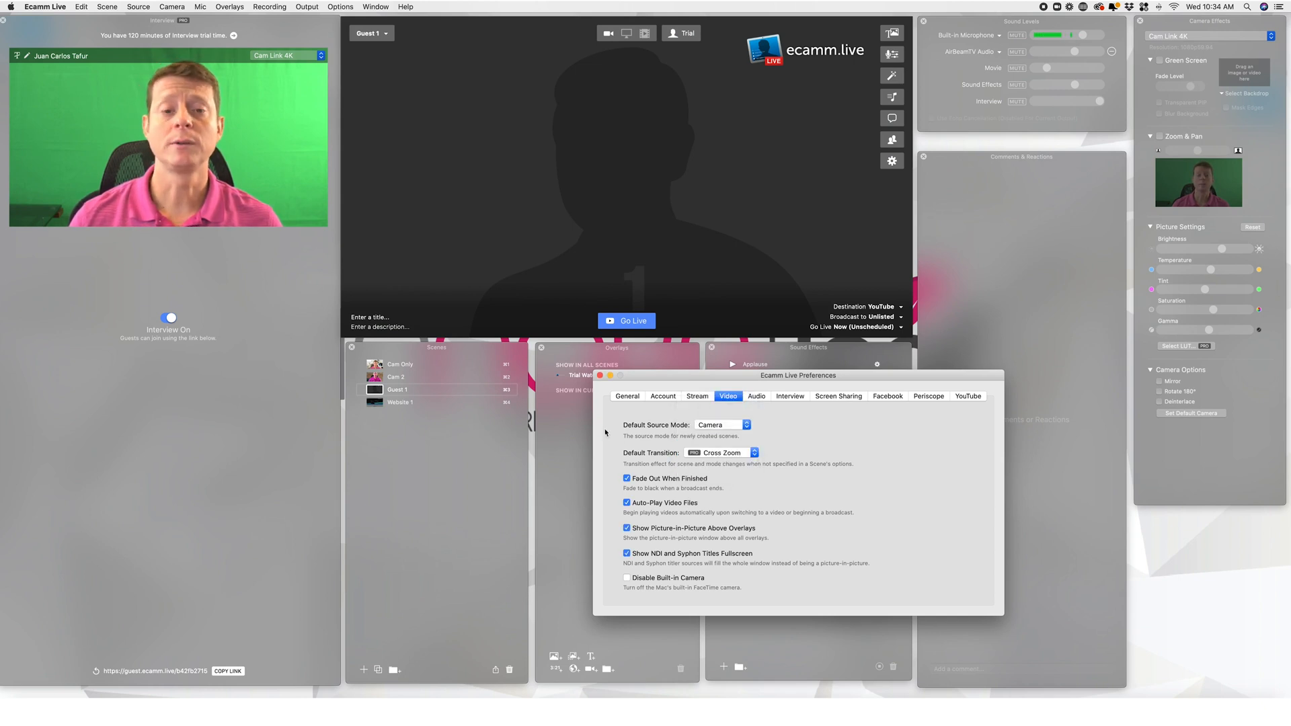
{"action": "left_click", "coordinate": [374, 365]}
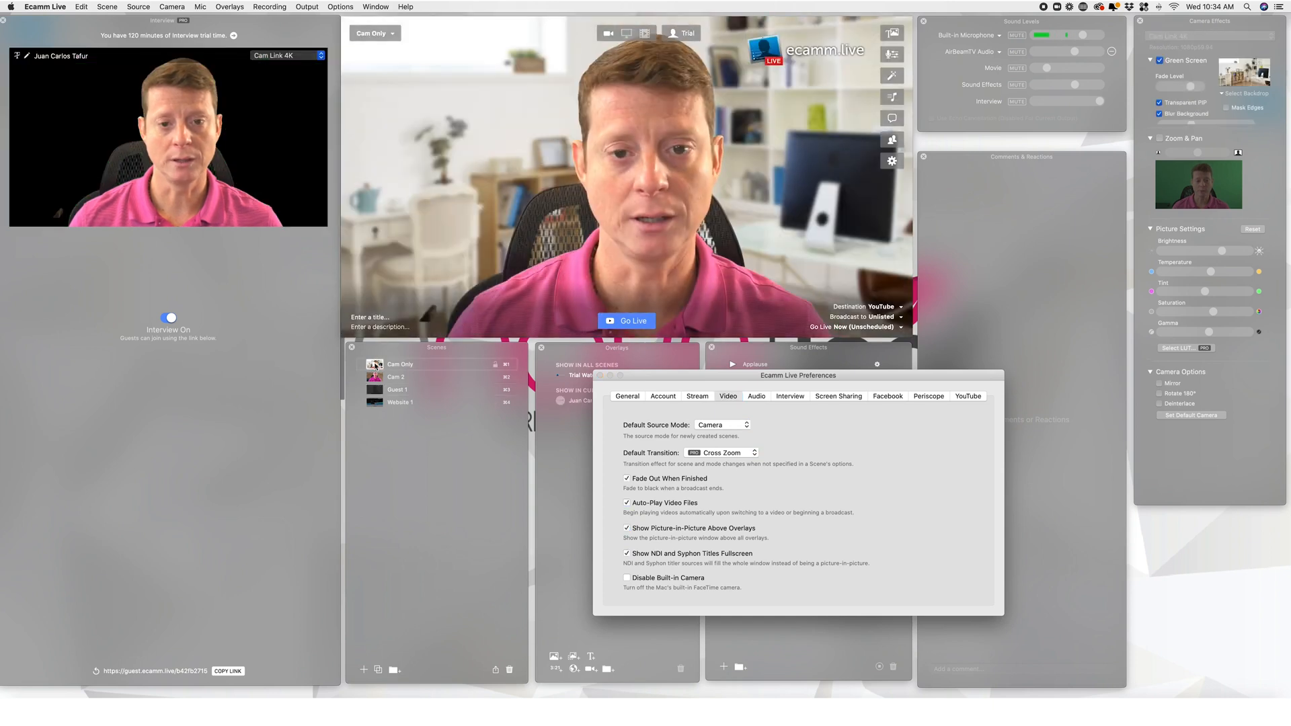
{"action": "left_click", "coordinate": [373, 378]}
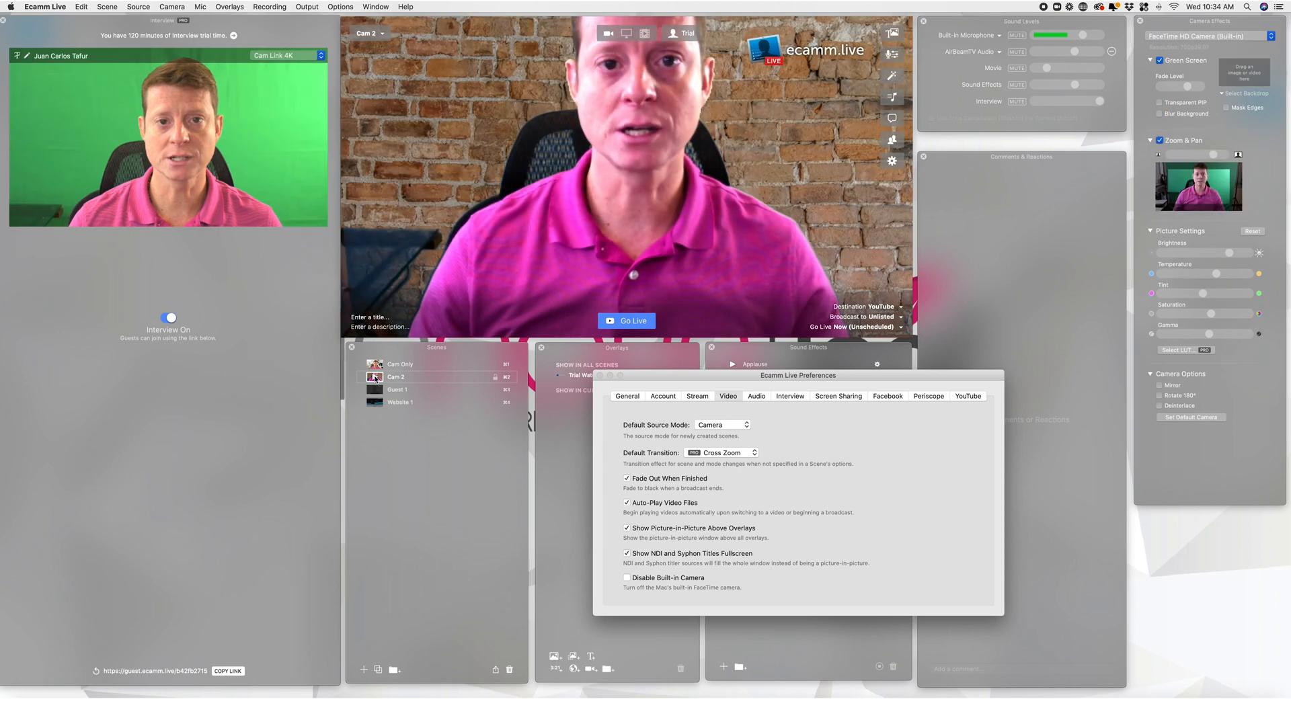
{"action": "left_click", "coordinate": [375, 390]}
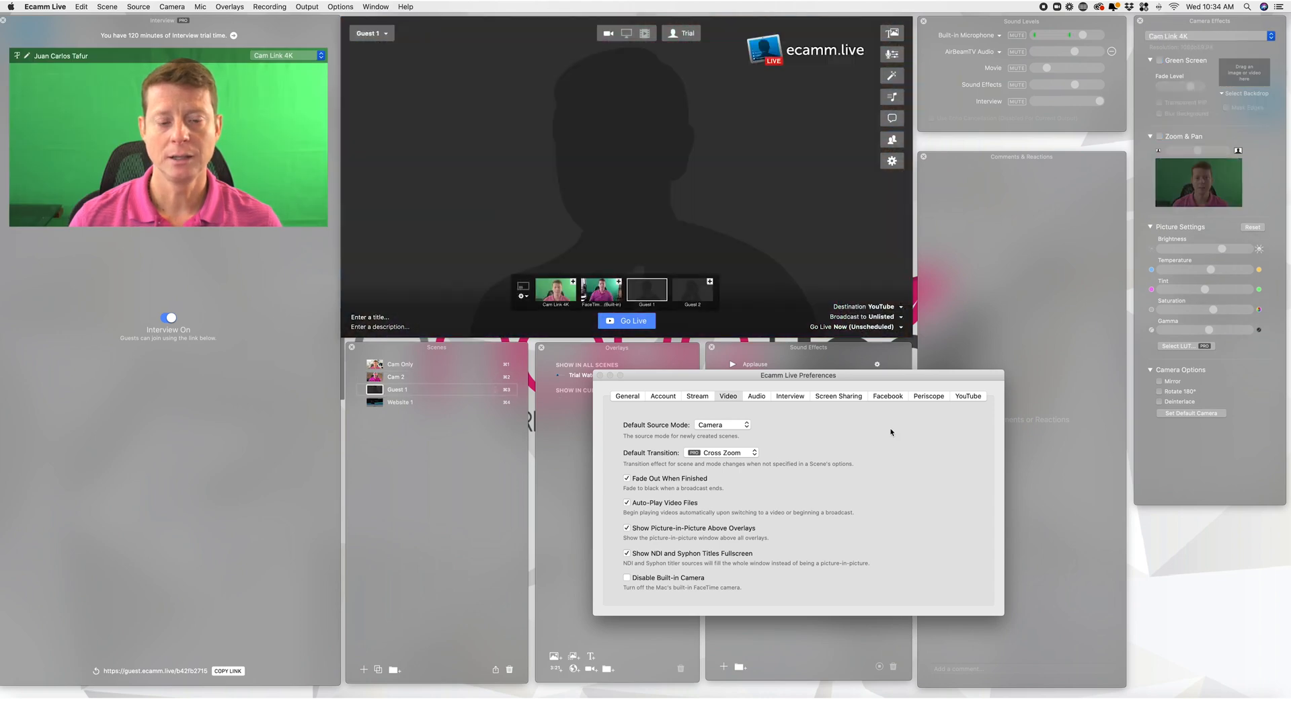
Set the Default Transition to Cross Dissolve and preview it by cycling through the scenes, ending on Cam Only.
{"action": "left_click", "coordinate": [739, 452]}
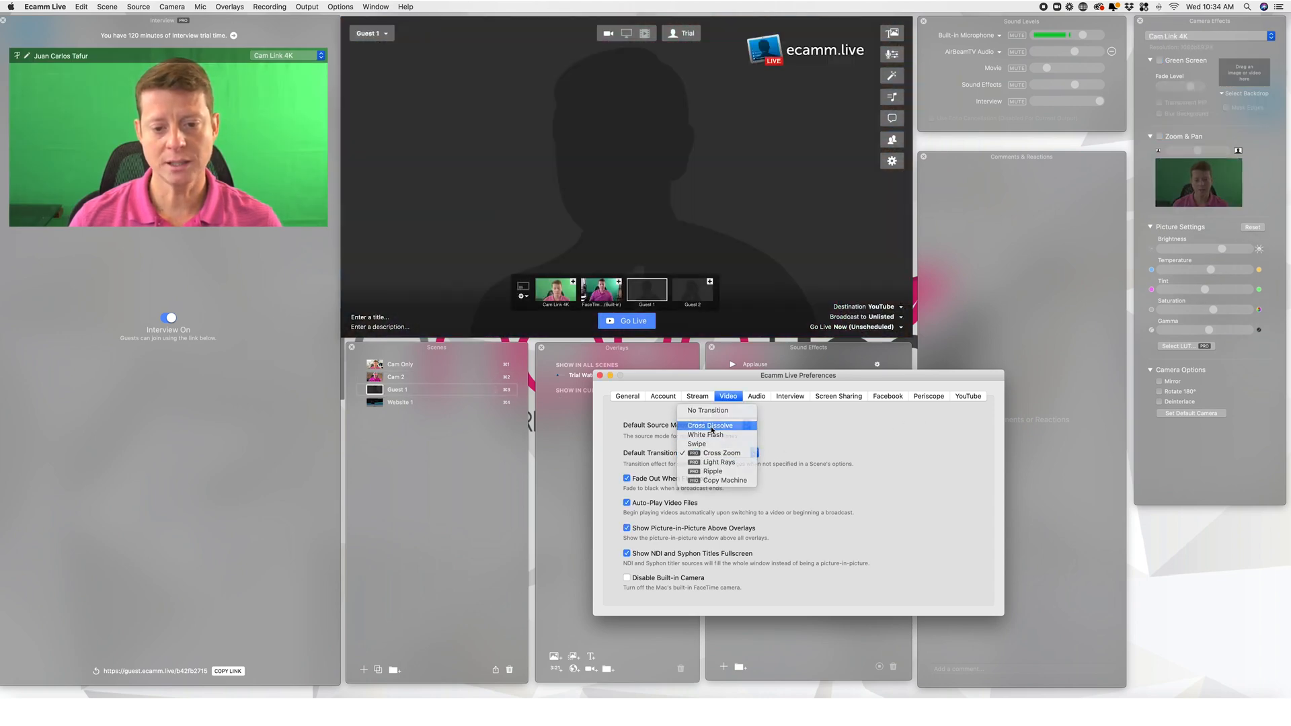
{"action": "left_click", "coordinate": [712, 428]}
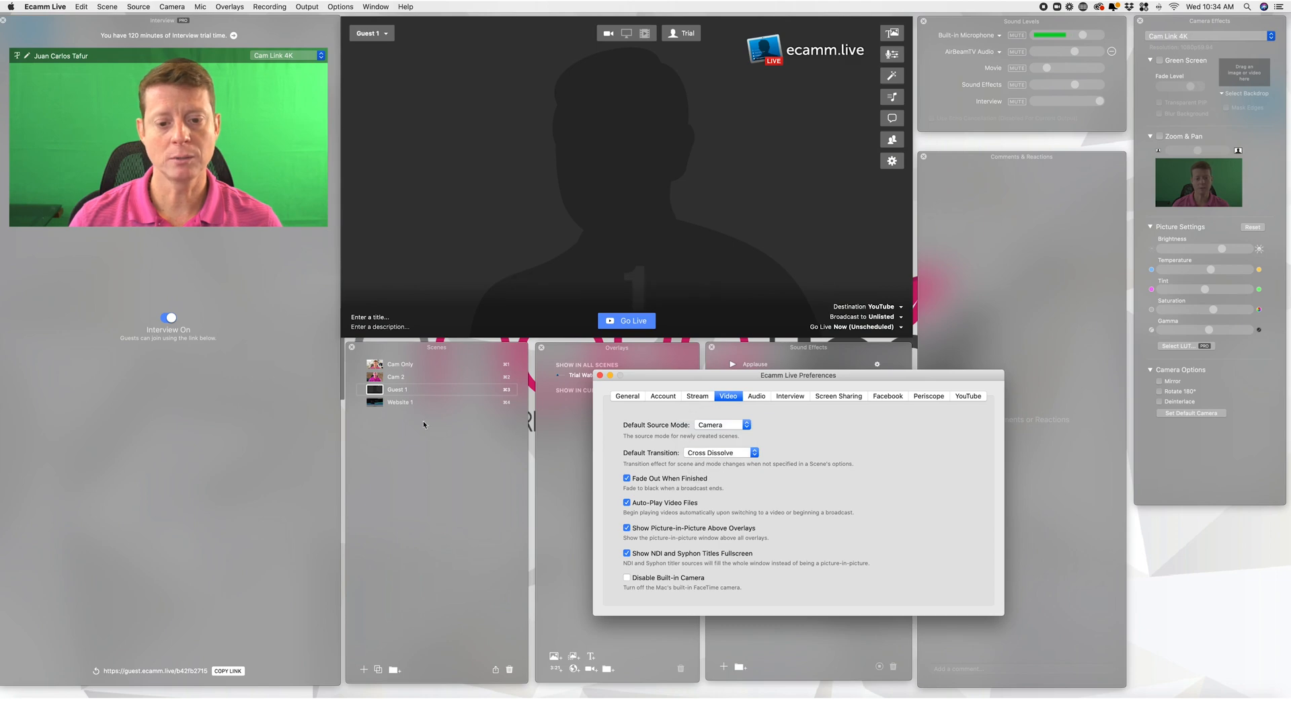
{"action": "left_click", "coordinate": [378, 366]}
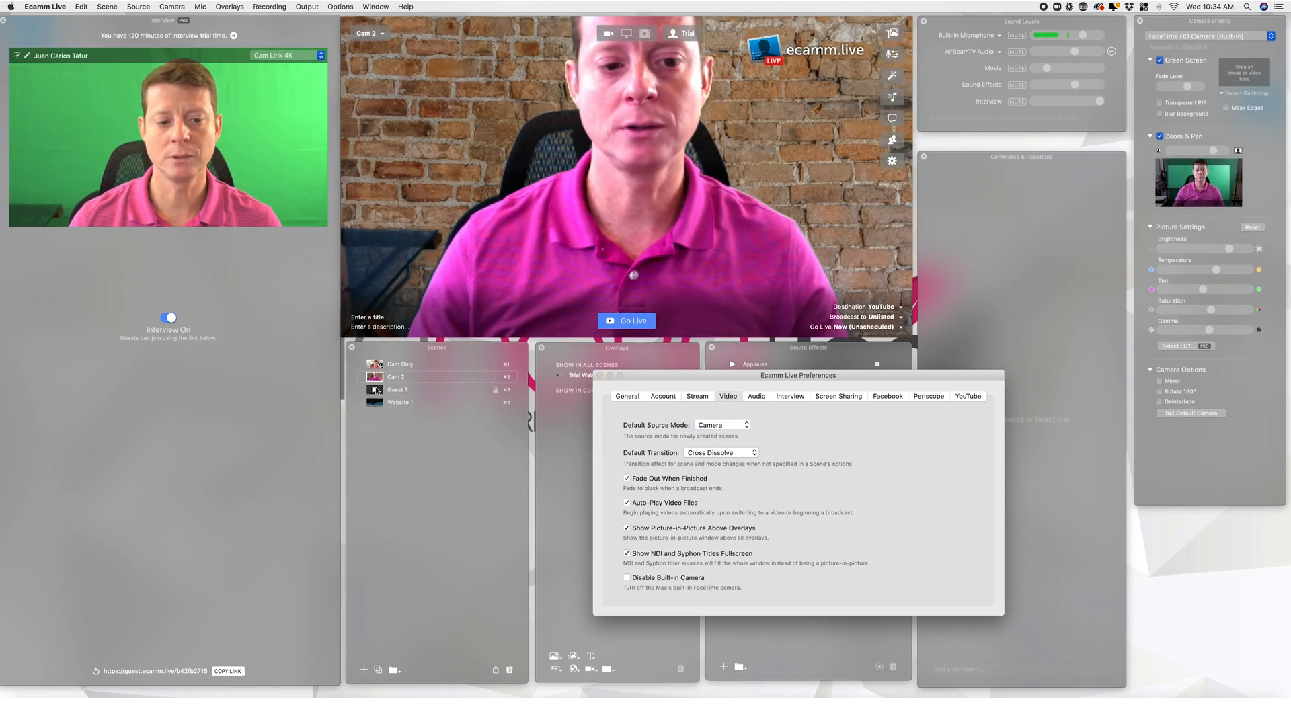
{"action": "left_click", "coordinate": [377, 390]}
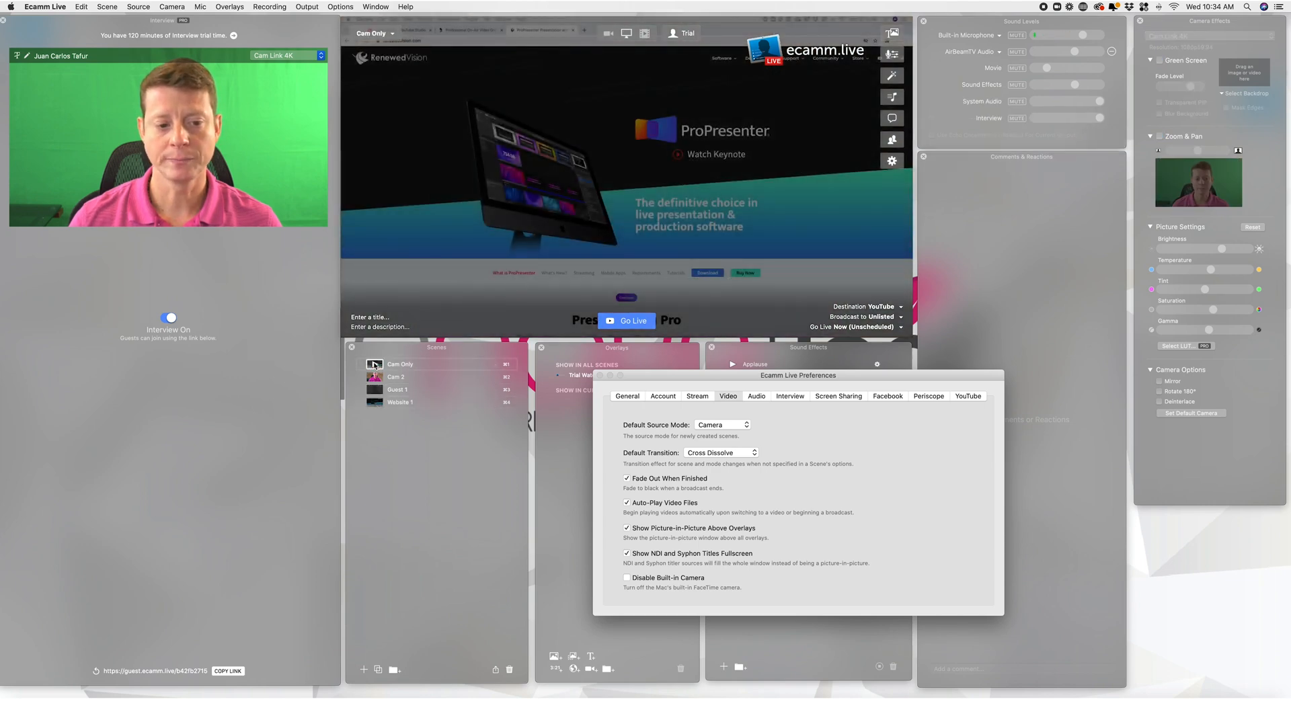
With Fade Out When Finished enabled, start a short live broadcast from the Cam Only scene and finish it.
{"action": "left_click_drag", "start_coordinate": [717, 382], "coordinate": [554, 329]}
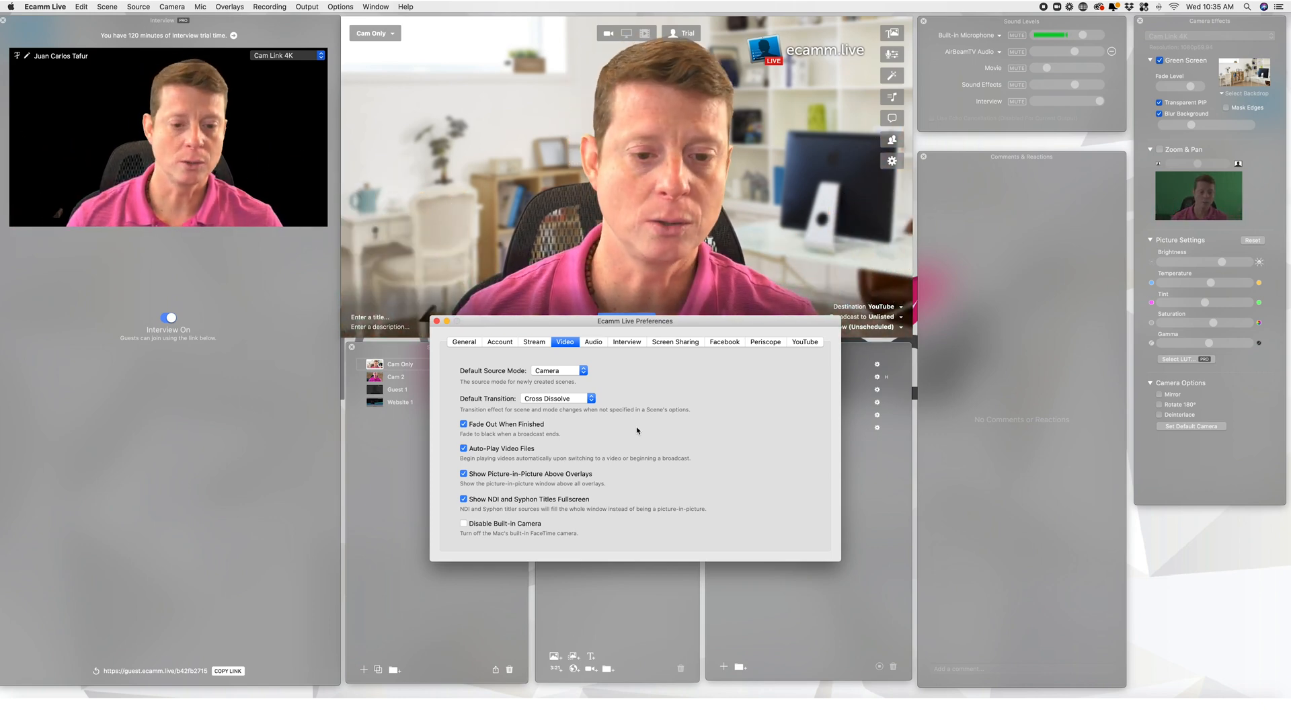
{"action": "left_click_drag", "start_coordinate": [691, 321], "coordinate": [463, 409]}
{"action": "left_click", "coordinate": [614, 320]}
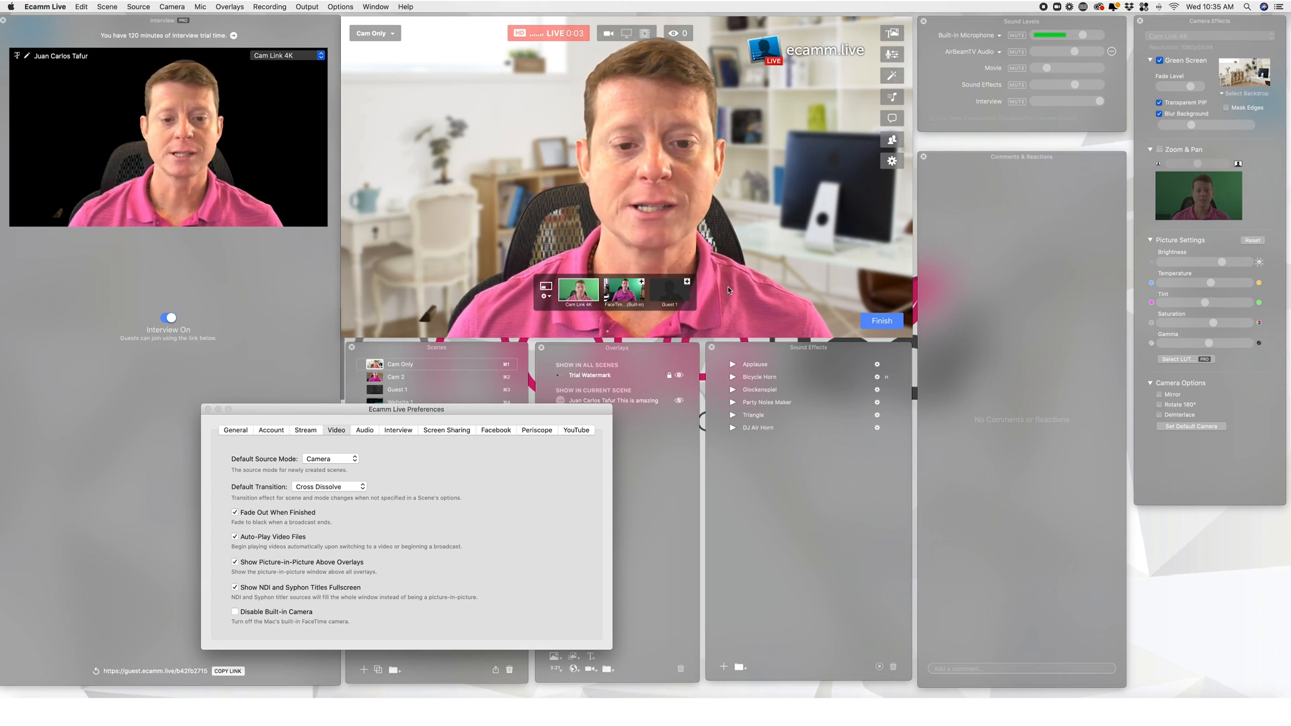
{"action": "left_click_drag", "start_coordinate": [481, 411], "coordinate": [567, 408]}
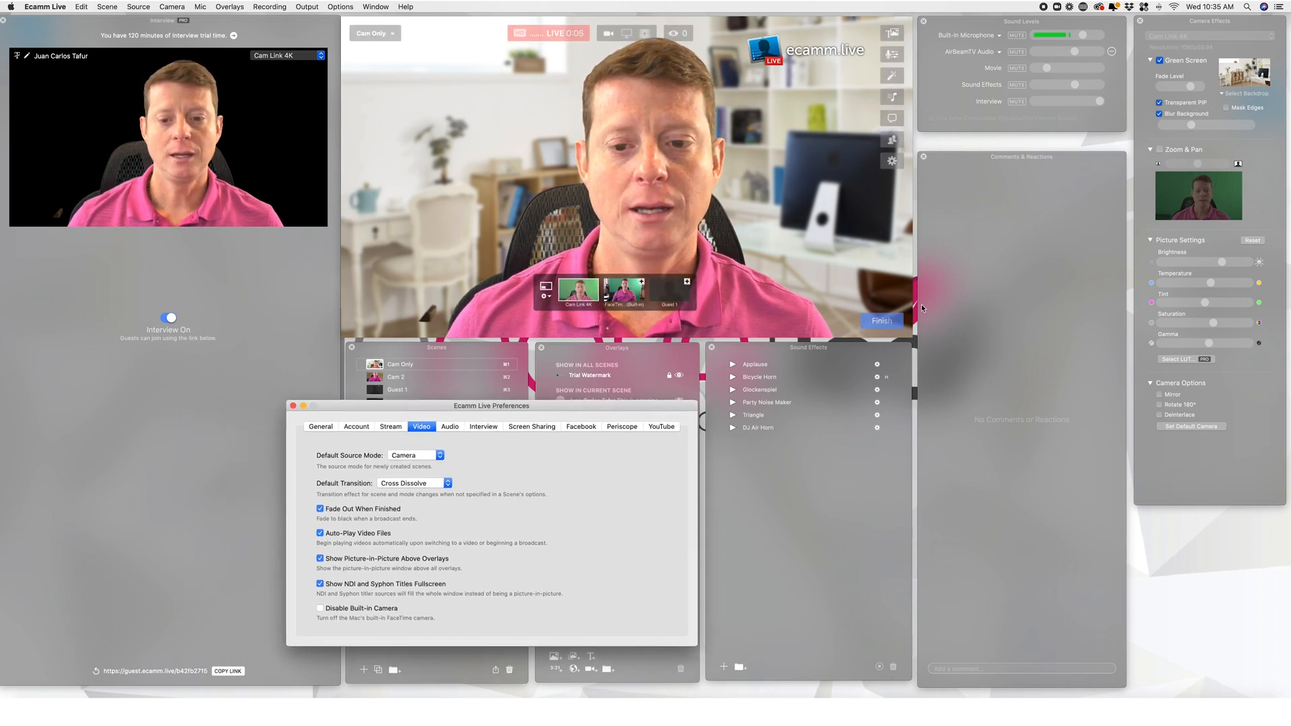
{"action": "left_click", "coordinate": [882, 321]}
{"action": "left_click", "coordinate": [869, 320]}
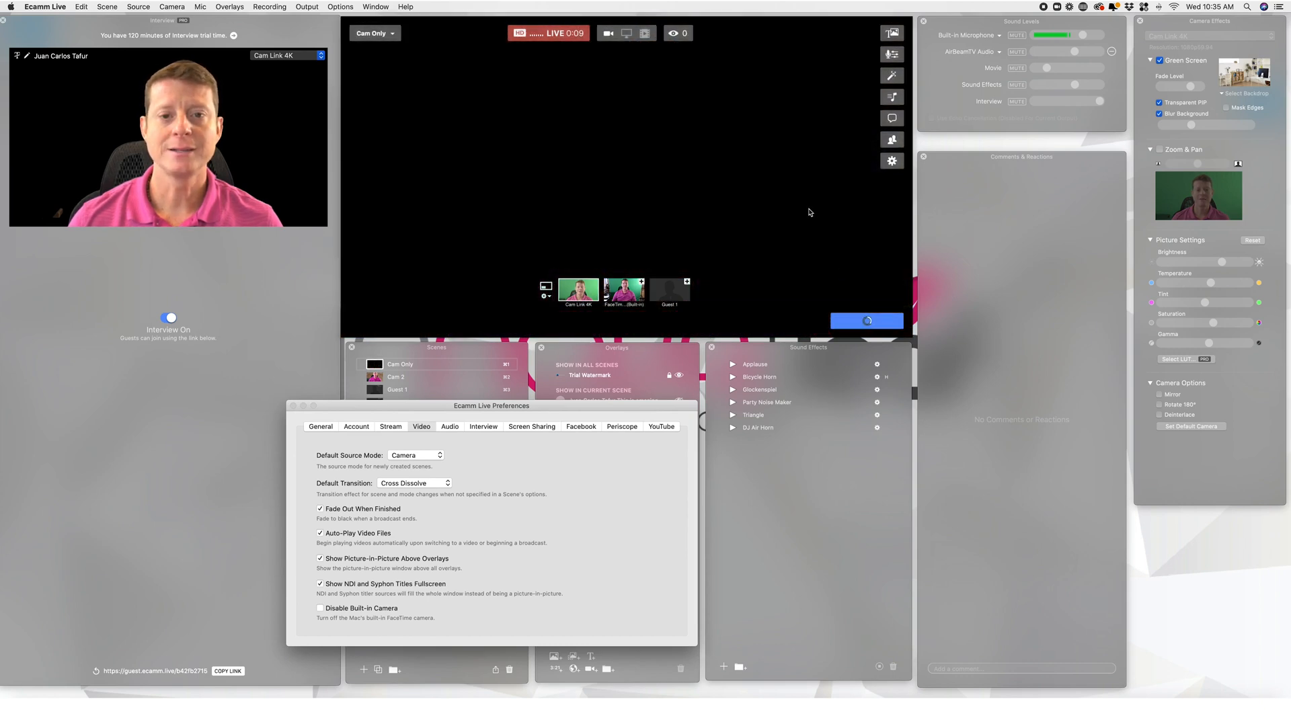
Reposition the preferences clear of the scene list and delete the ended broadcast's post from YouTube.
{"action": "left_click_drag", "start_coordinate": [563, 406], "coordinate": [766, 407]}
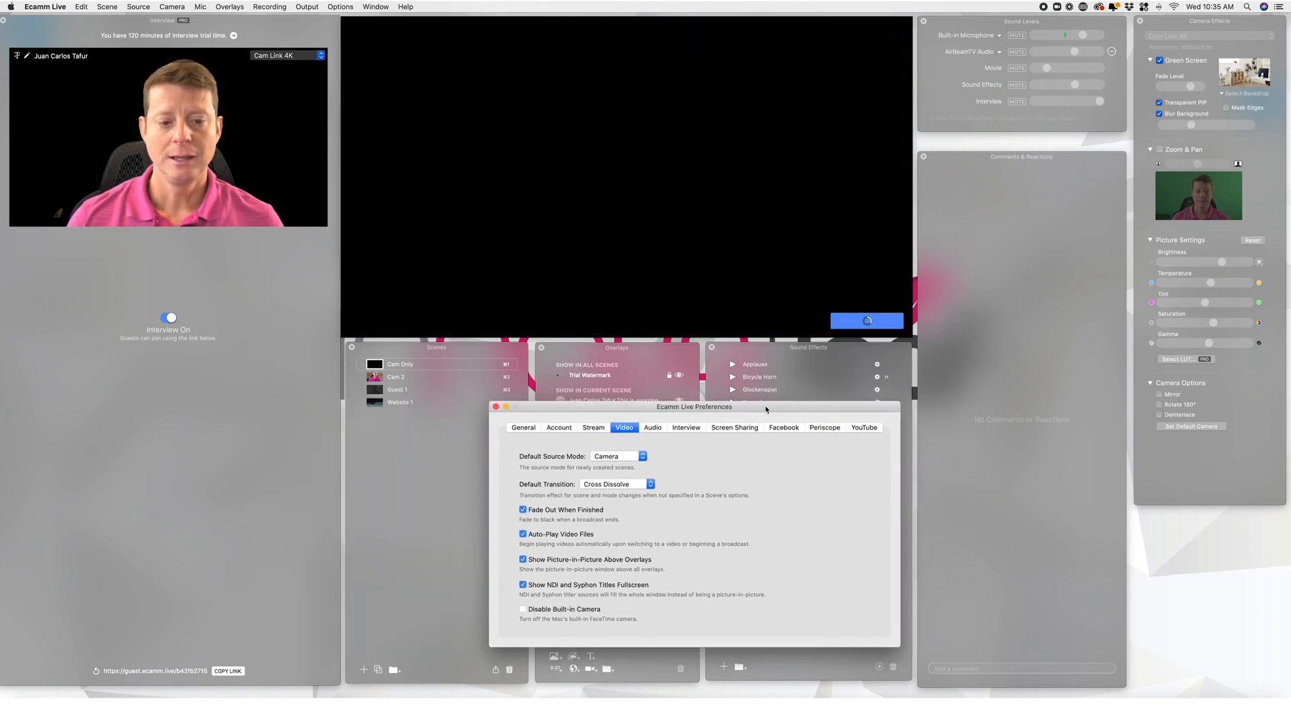
{"action": "left_click", "coordinate": [373, 367]}
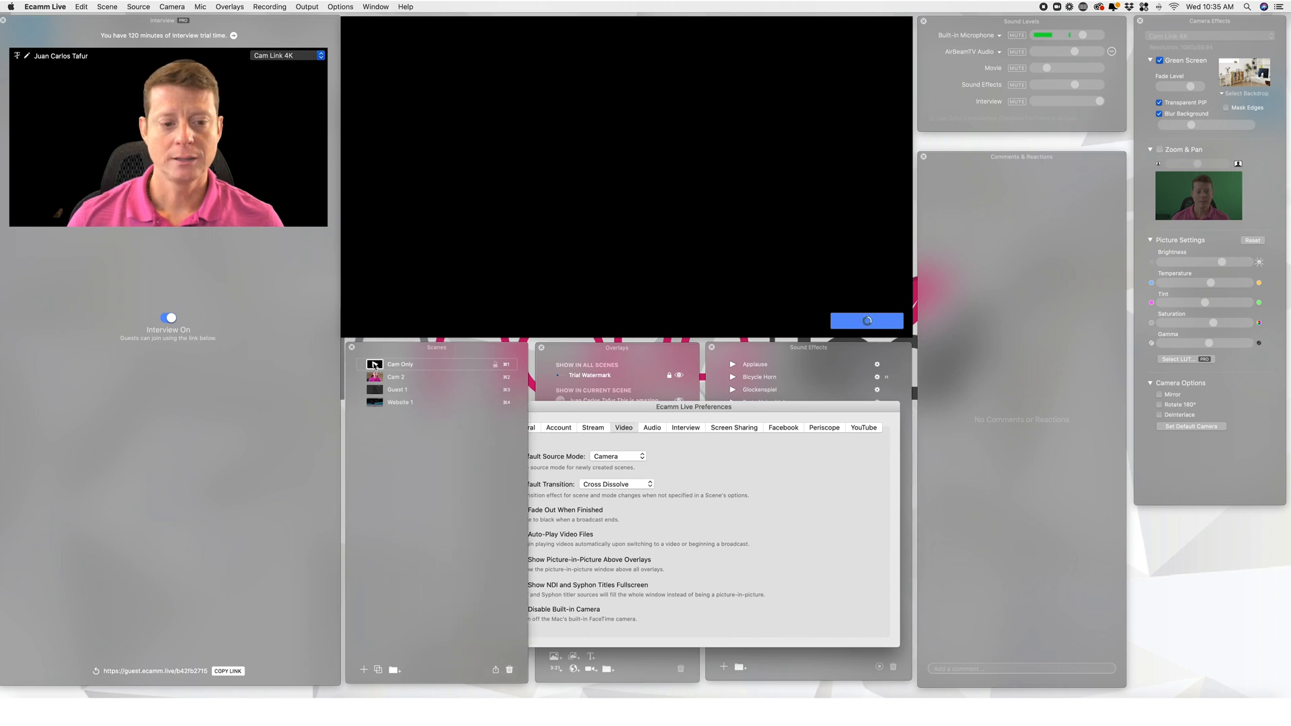
{"action": "mouse_move", "coordinate": [513, 271]}
{"action": "left_click", "coordinate": [575, 294]}
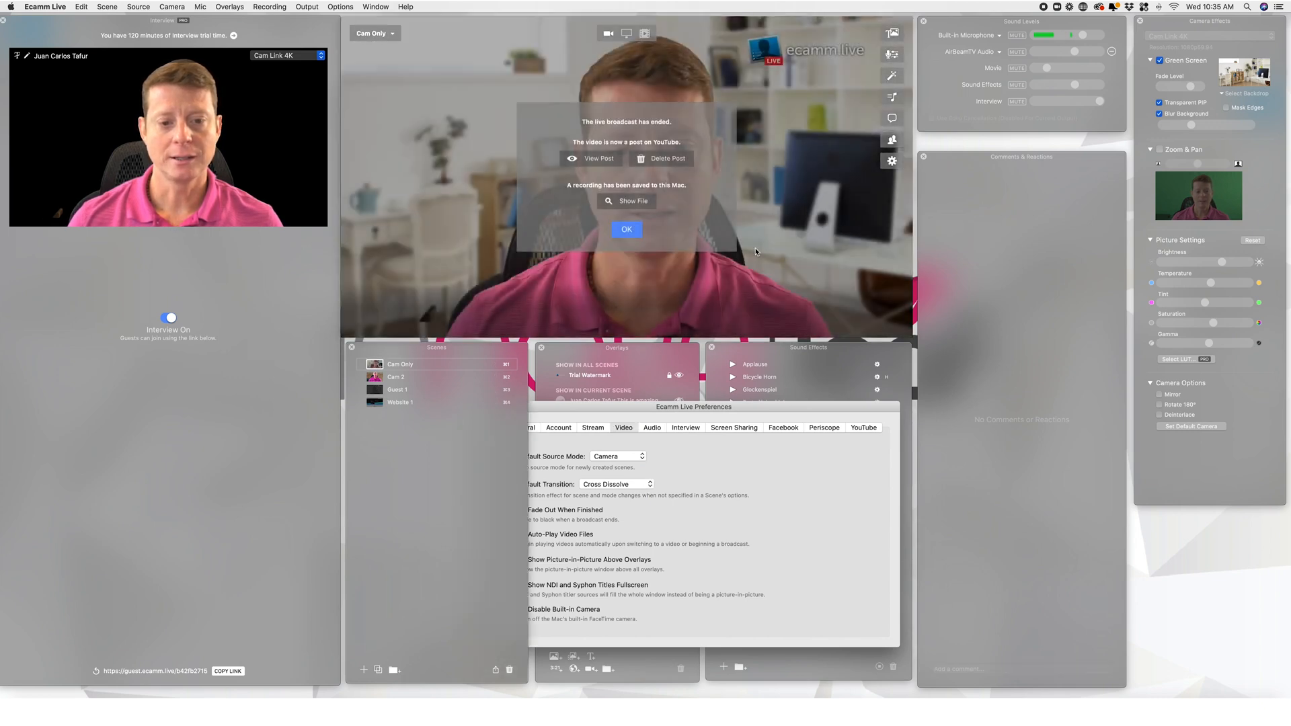
{"action": "left_click_drag", "start_coordinate": [697, 412], "coordinate": [674, 371]}
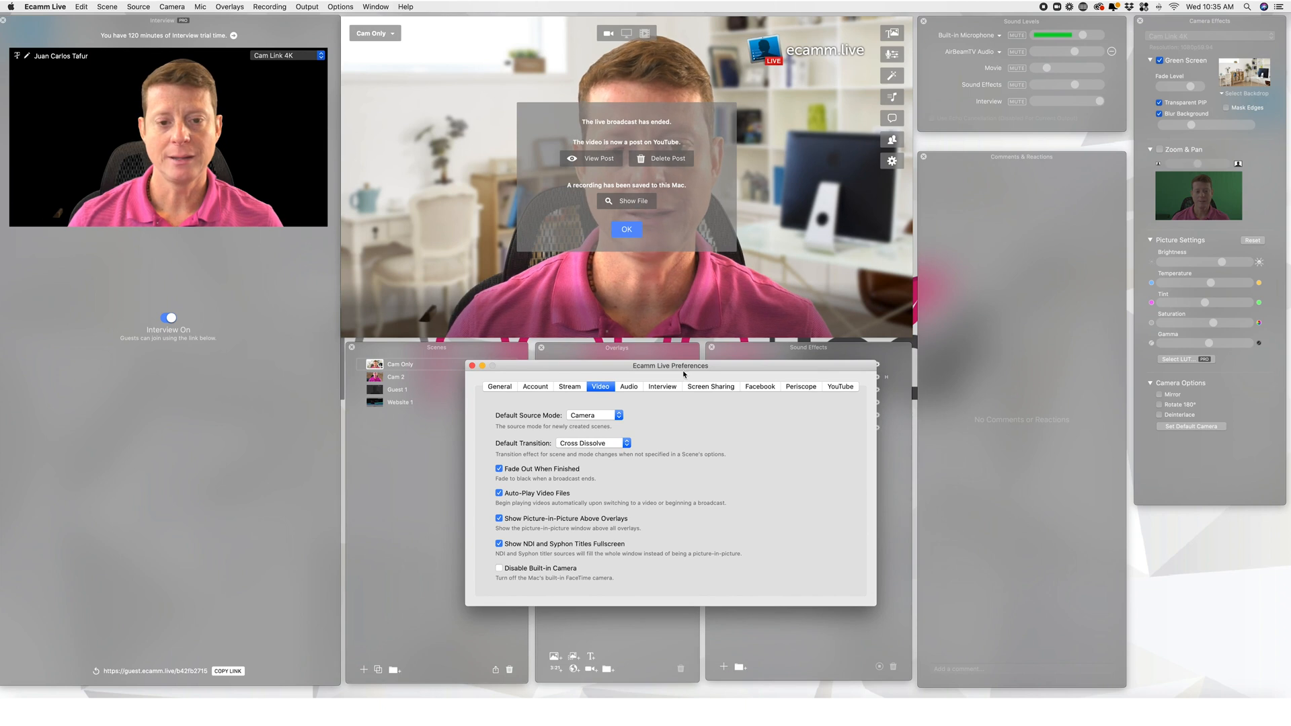
{"action": "left_click", "coordinate": [666, 158]}
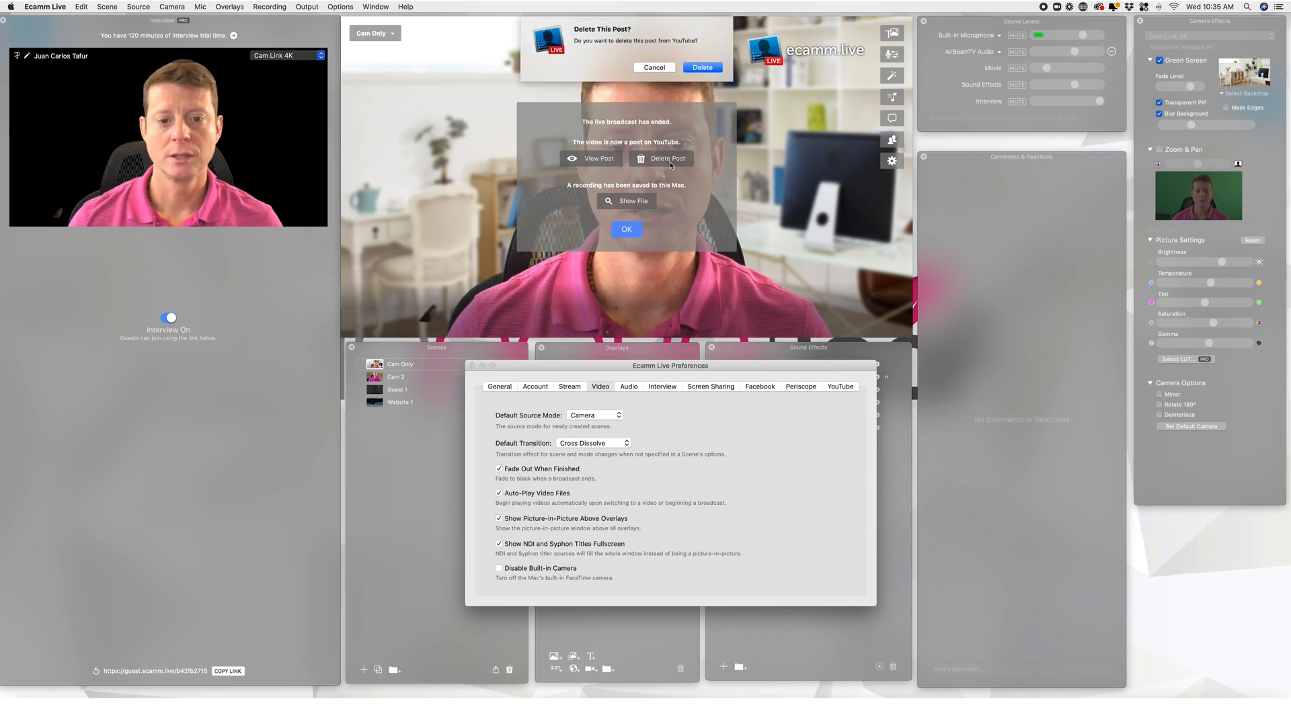
{"action": "left_click", "coordinate": [691, 68]}
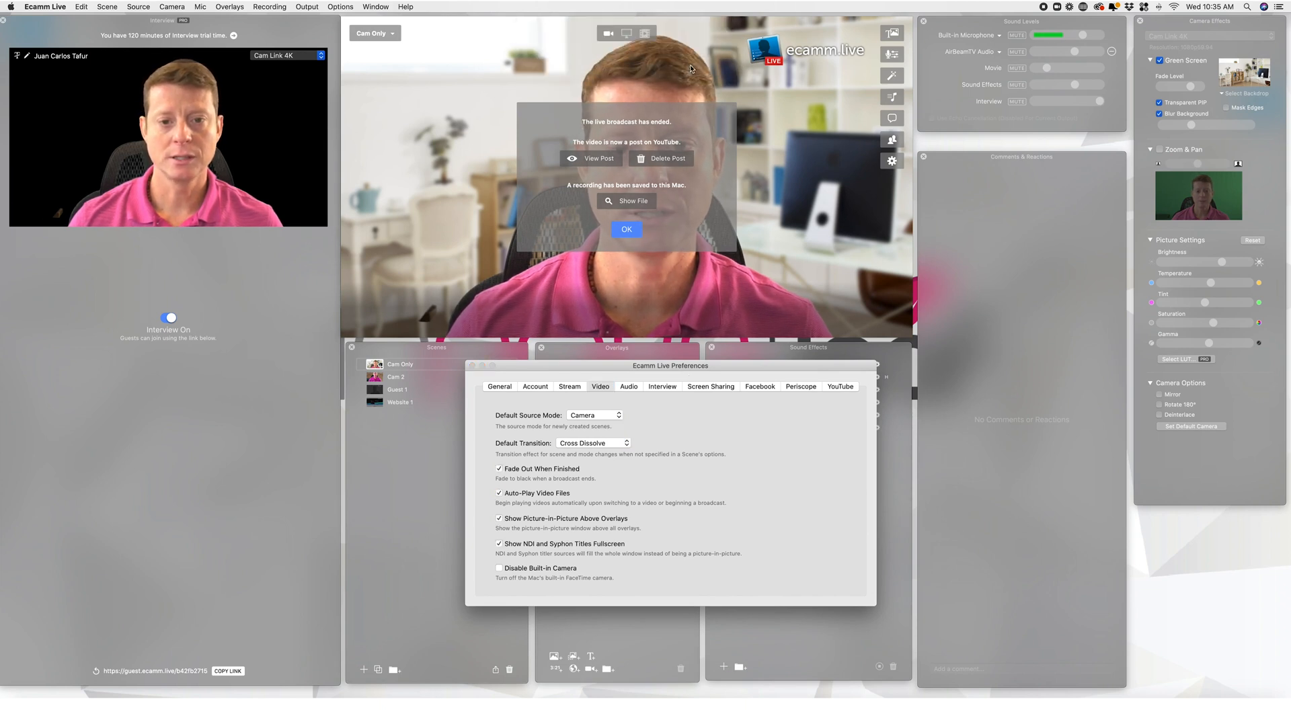
Turn off Fade Out When Finished, then run and finish another short live broadcast to compare the ending.
{"action": "left_click", "coordinate": [579, 367]}
{"action": "left_click", "coordinate": [498, 469]}
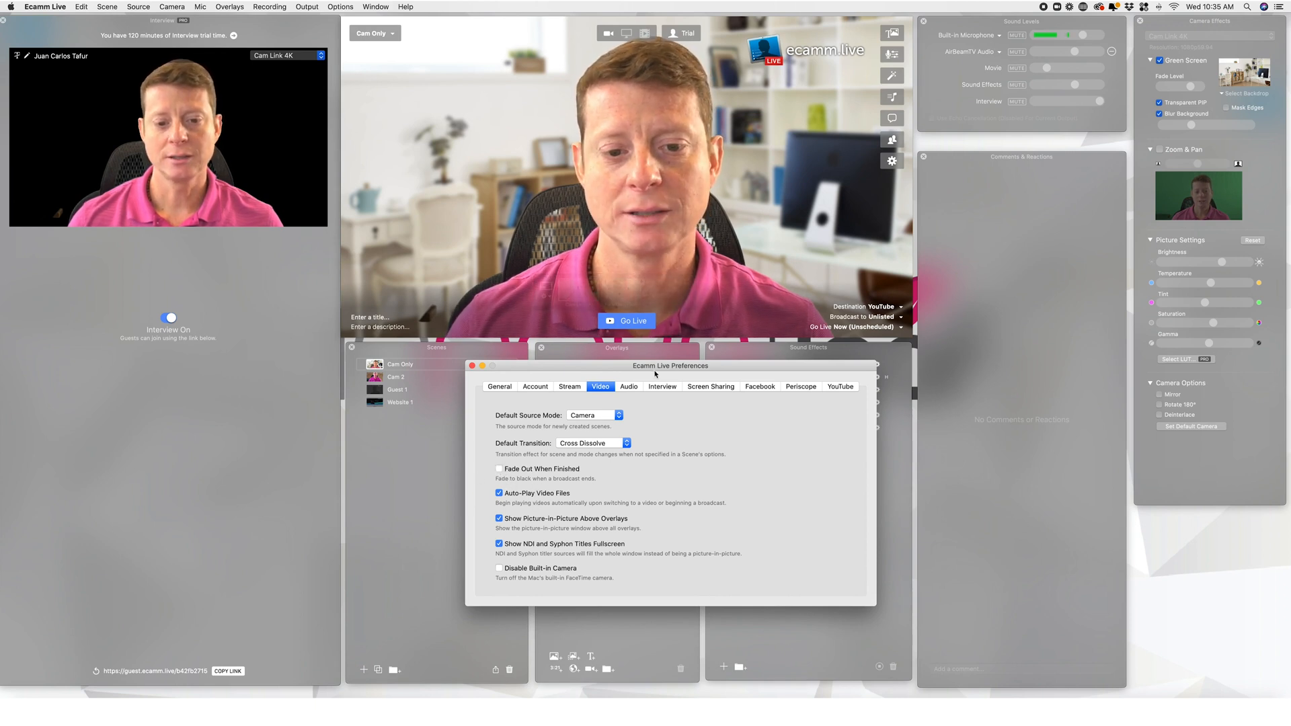
{"action": "left_click_drag", "start_coordinate": [656, 374], "coordinate": [587, 376]}
{"action": "left_click", "coordinate": [637, 322]}
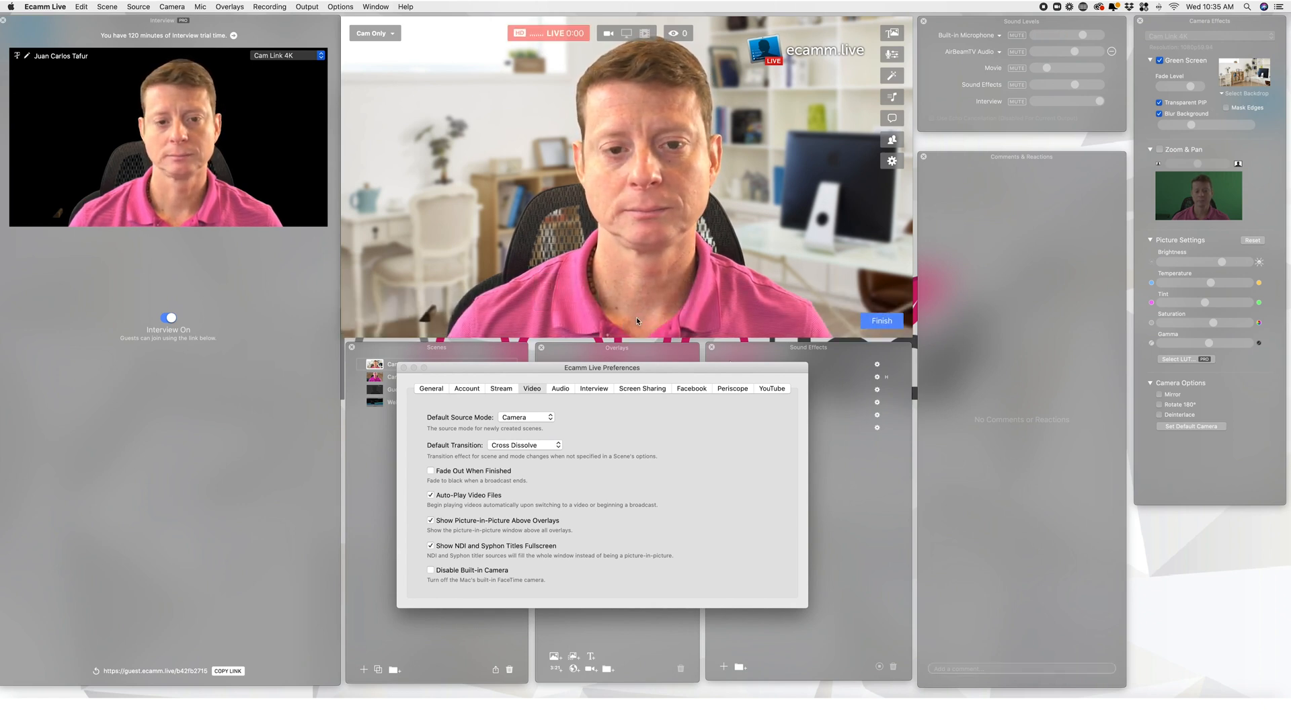
{"action": "left_click", "coordinate": [878, 318]}
{"action": "left_click", "coordinate": [877, 319]}
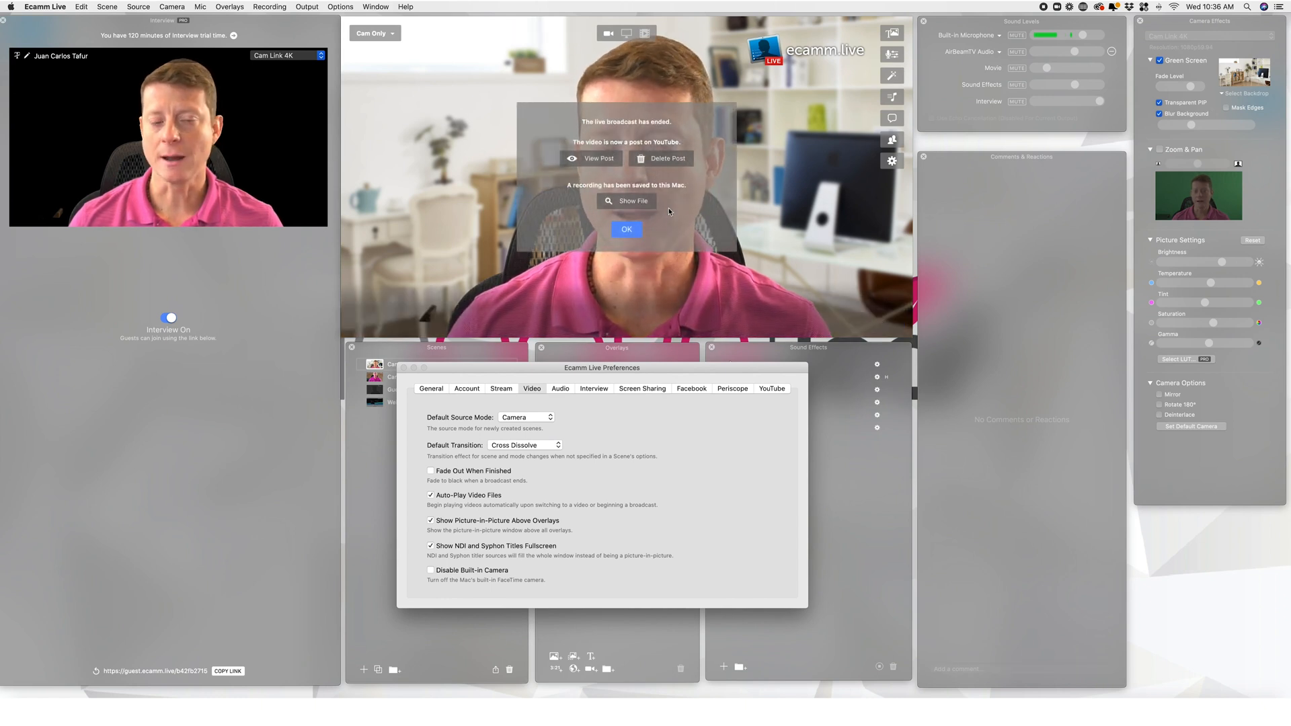
Delete the second test broadcast's YouTube post and turn Fade Out When Finished back on.
{"action": "left_click", "coordinate": [662, 159]}
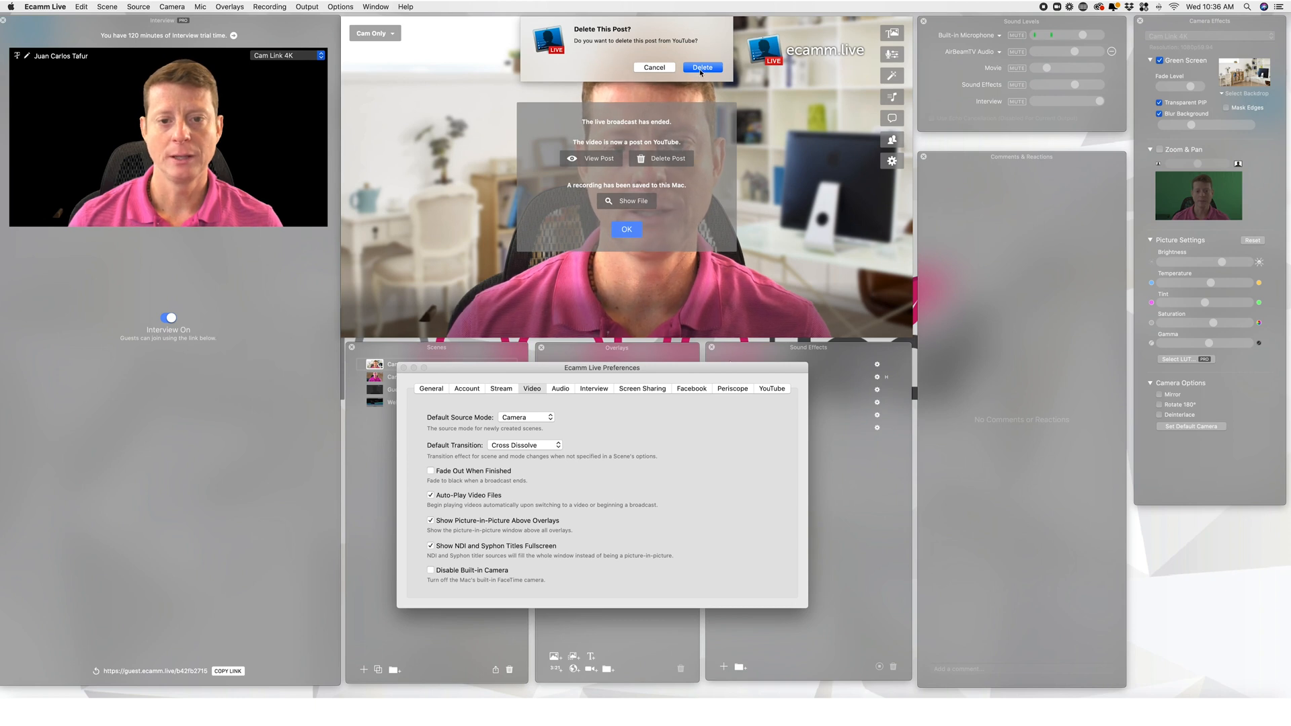
{"action": "left_click", "coordinate": [699, 68]}
{"action": "left_click", "coordinate": [506, 457]}
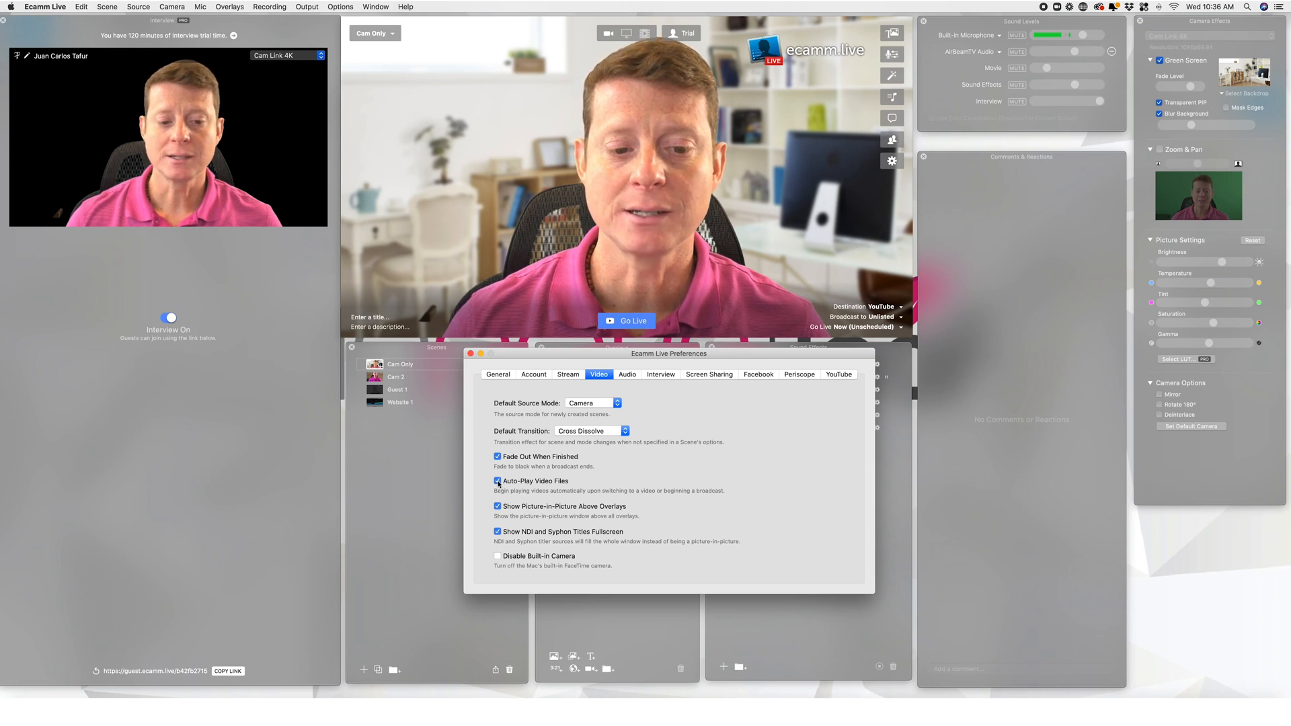
Turn off Auto-Play Video Files and load Clearikon Promo Video 11.23.2020.mp4 in the Guest 1 scene.
{"action": "left_click_drag", "start_coordinate": [596, 357], "coordinate": [646, 402]}
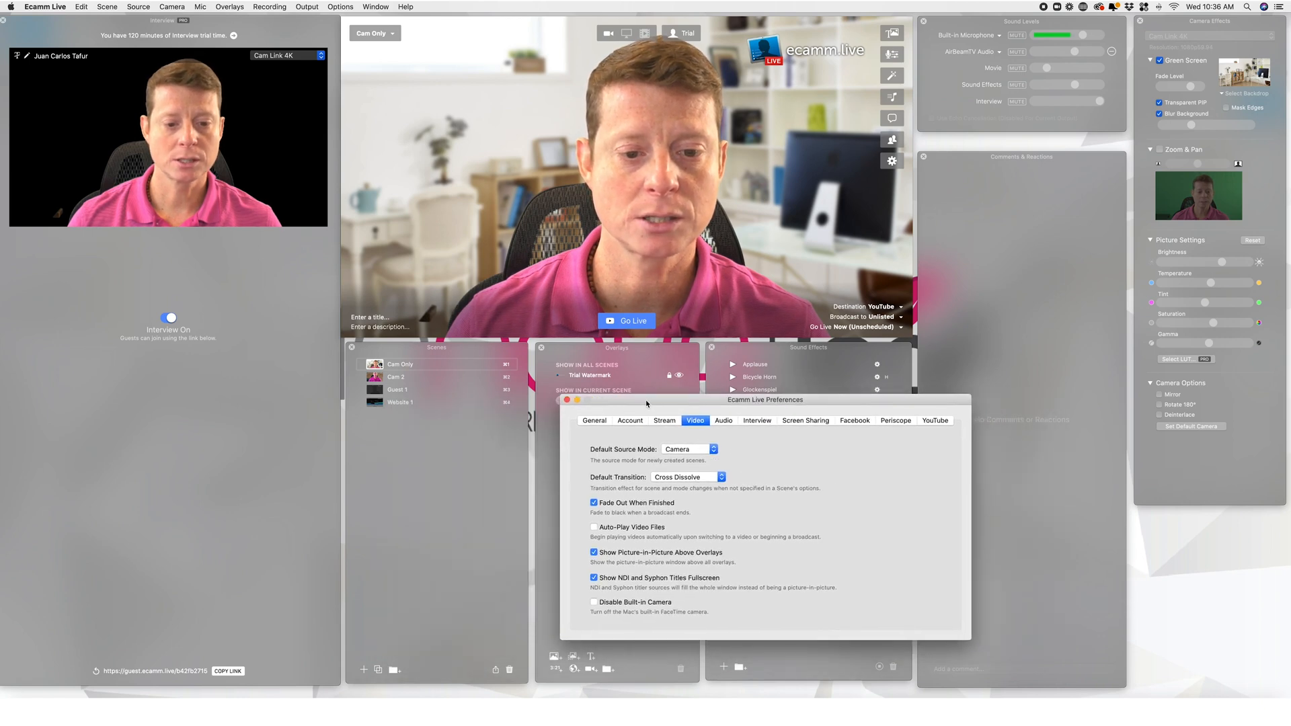
{"action": "left_click", "coordinate": [374, 390]}
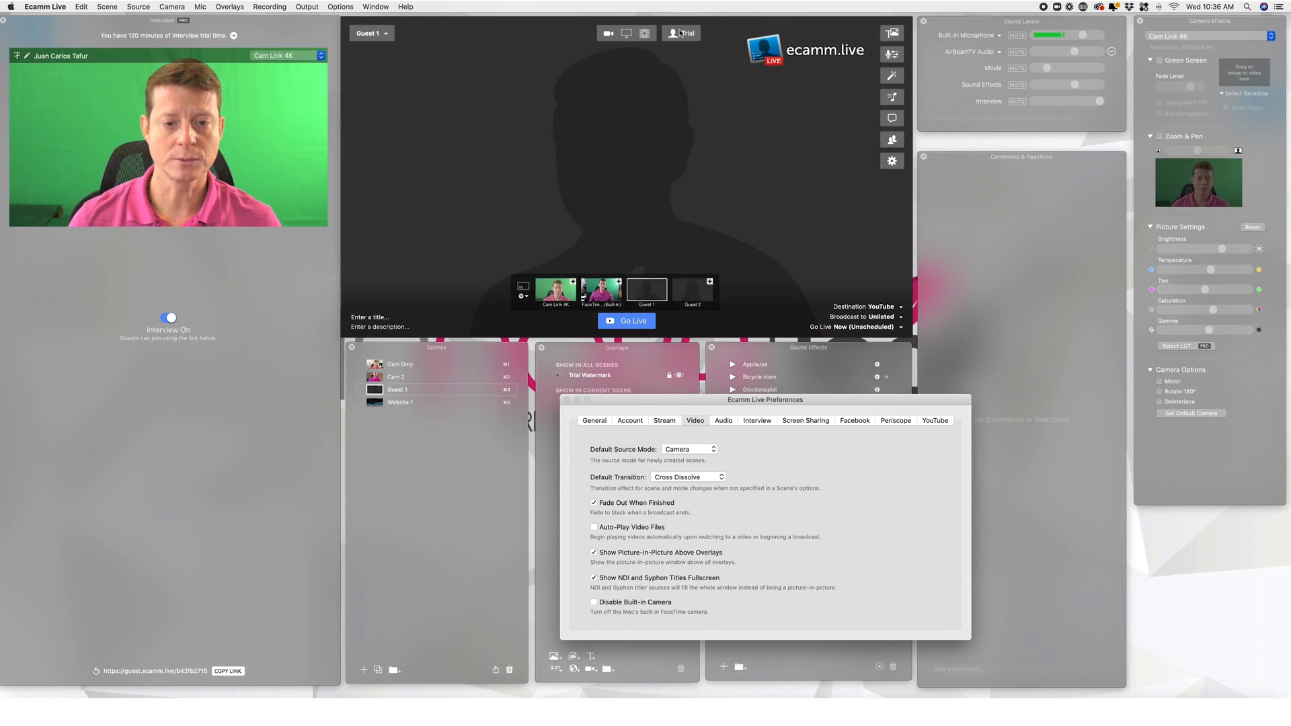
{"action": "left_click", "coordinate": [643, 35]}
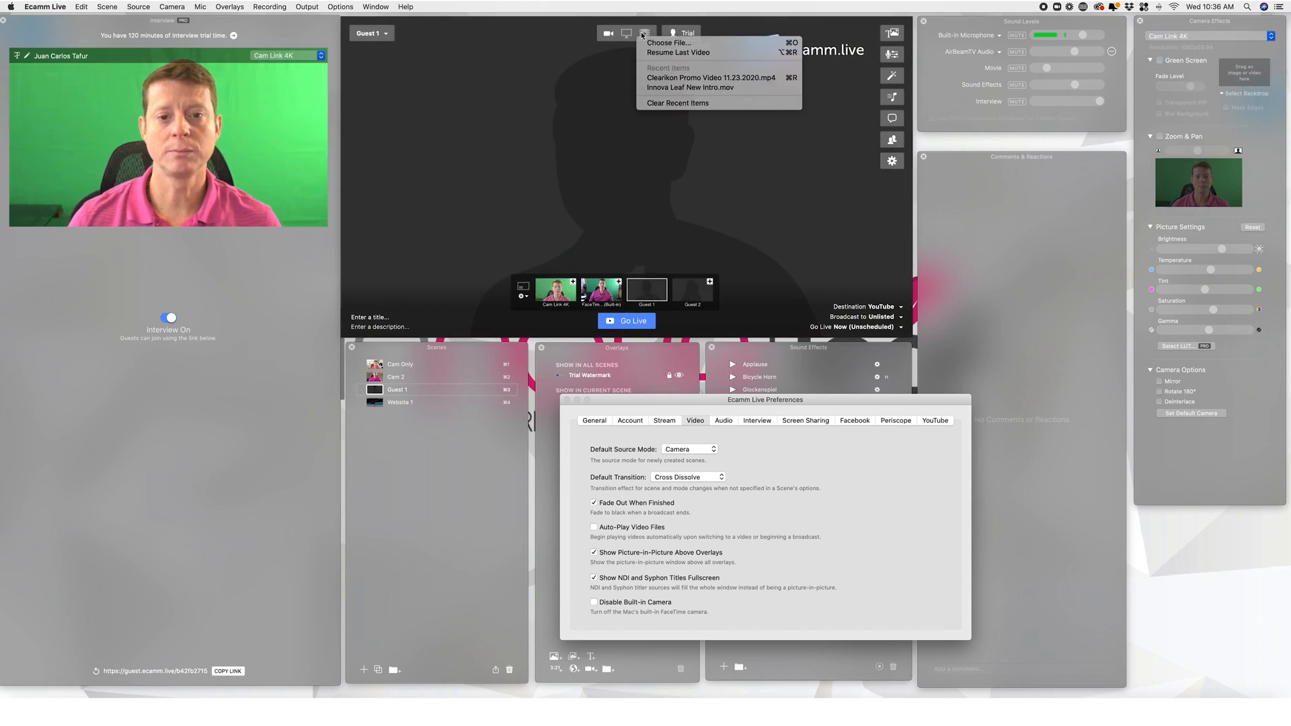
{"action": "left_click", "coordinate": [678, 79]}
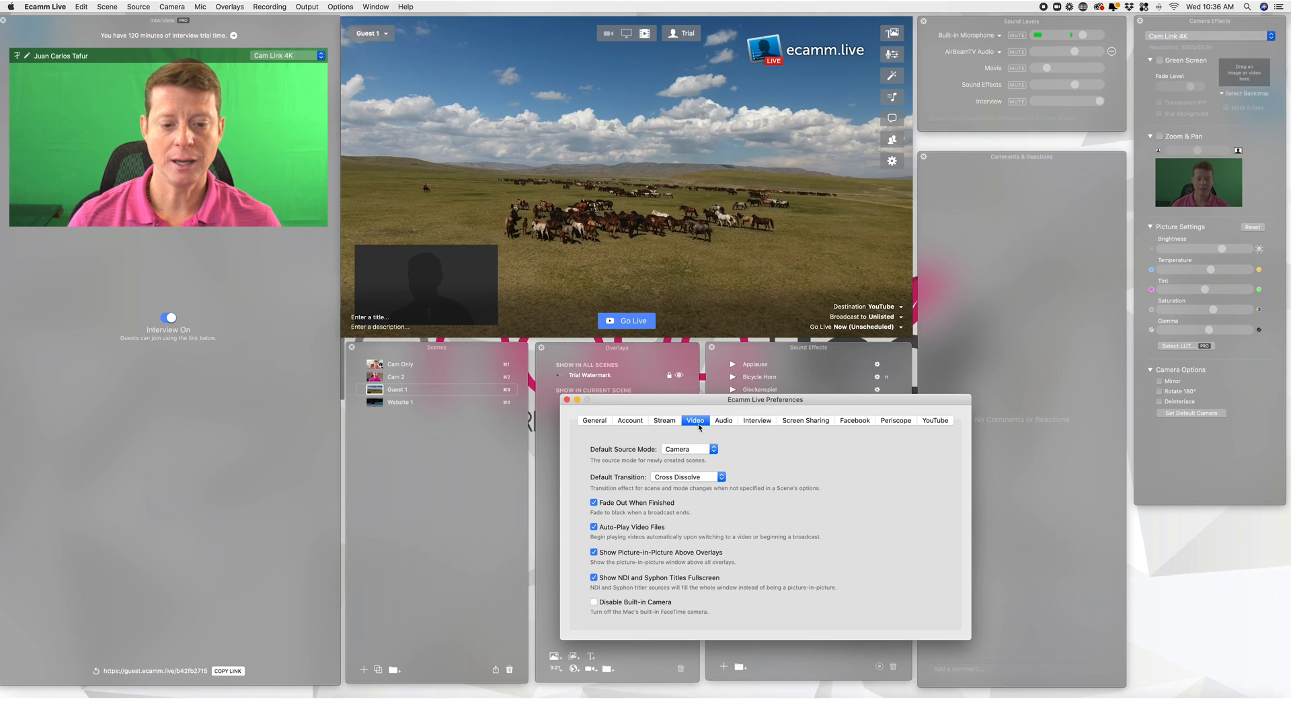
With Auto-Play Video Files back on, switch Guest 1 to the Cam Link 4K camera and reload Clearikon Promo Video 11.23.2020.mp4.
{"action": "left_click", "coordinate": [533, 189]}
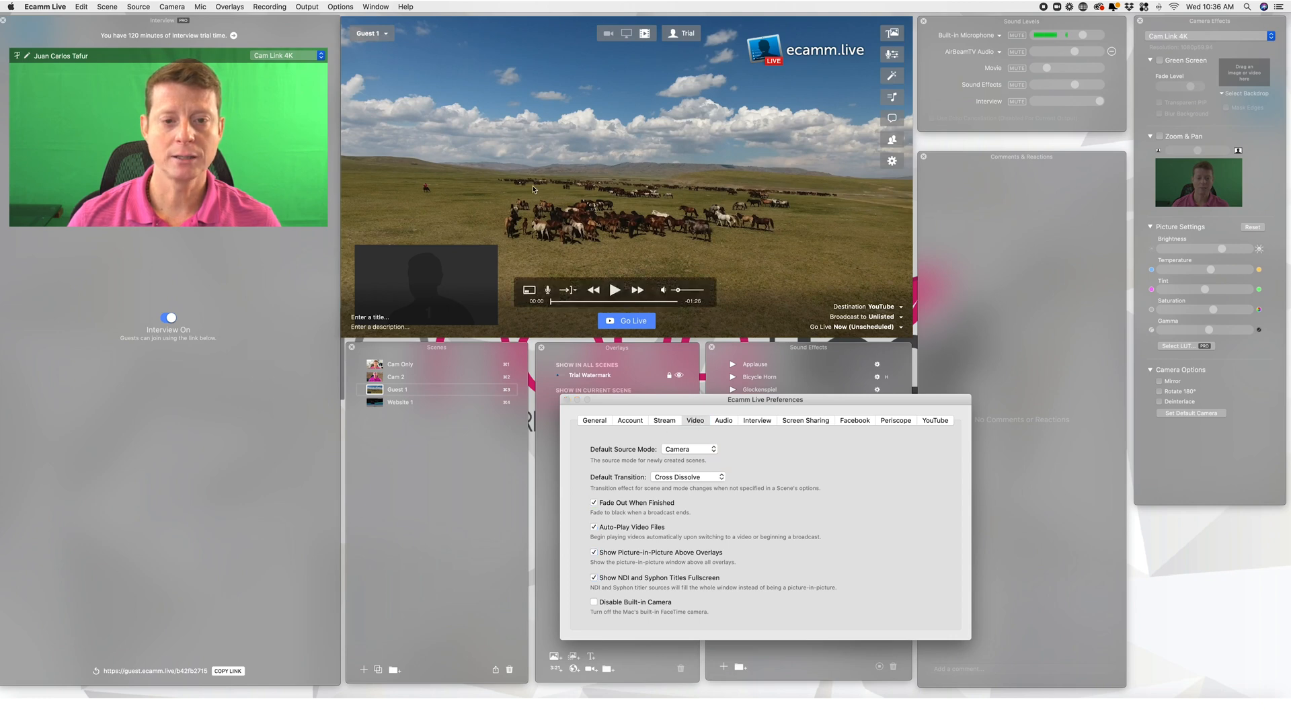
{"action": "left_click", "coordinate": [606, 35]}
{"action": "left_click", "coordinate": [556, 294]}
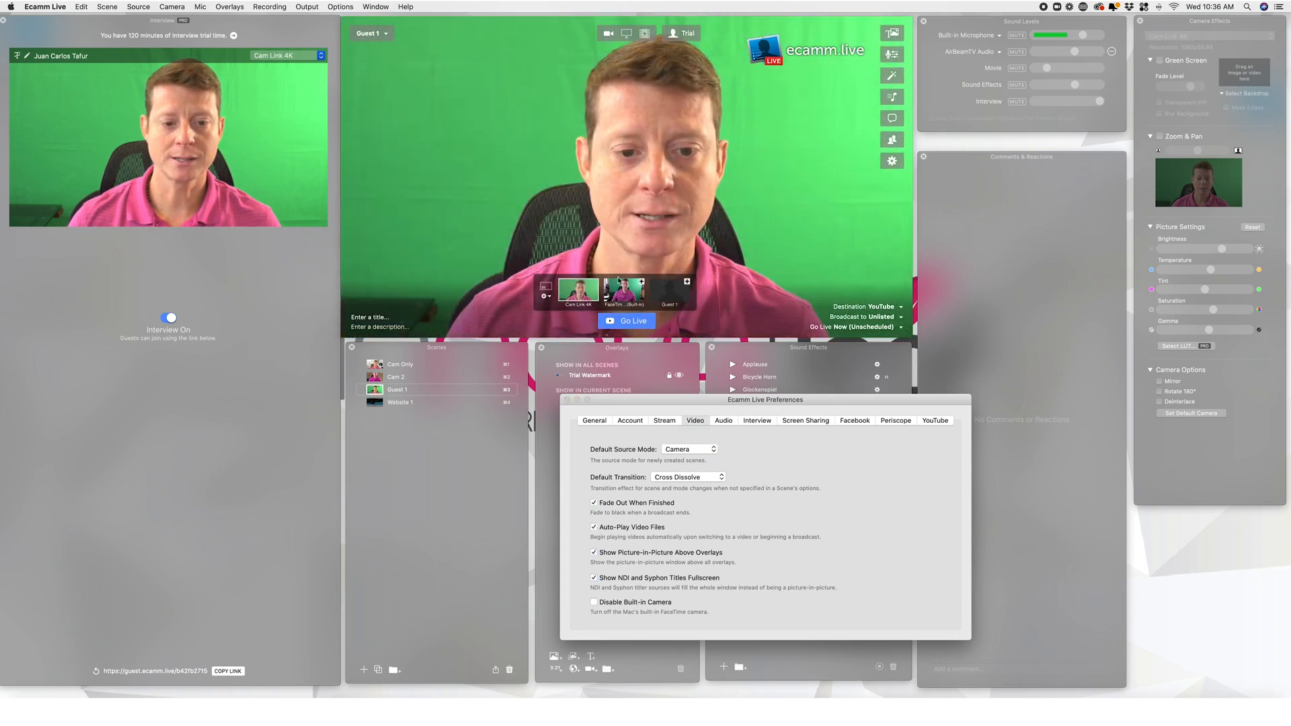
{"action": "left_click", "coordinate": [642, 36]}
{"action": "left_click", "coordinate": [720, 80]}
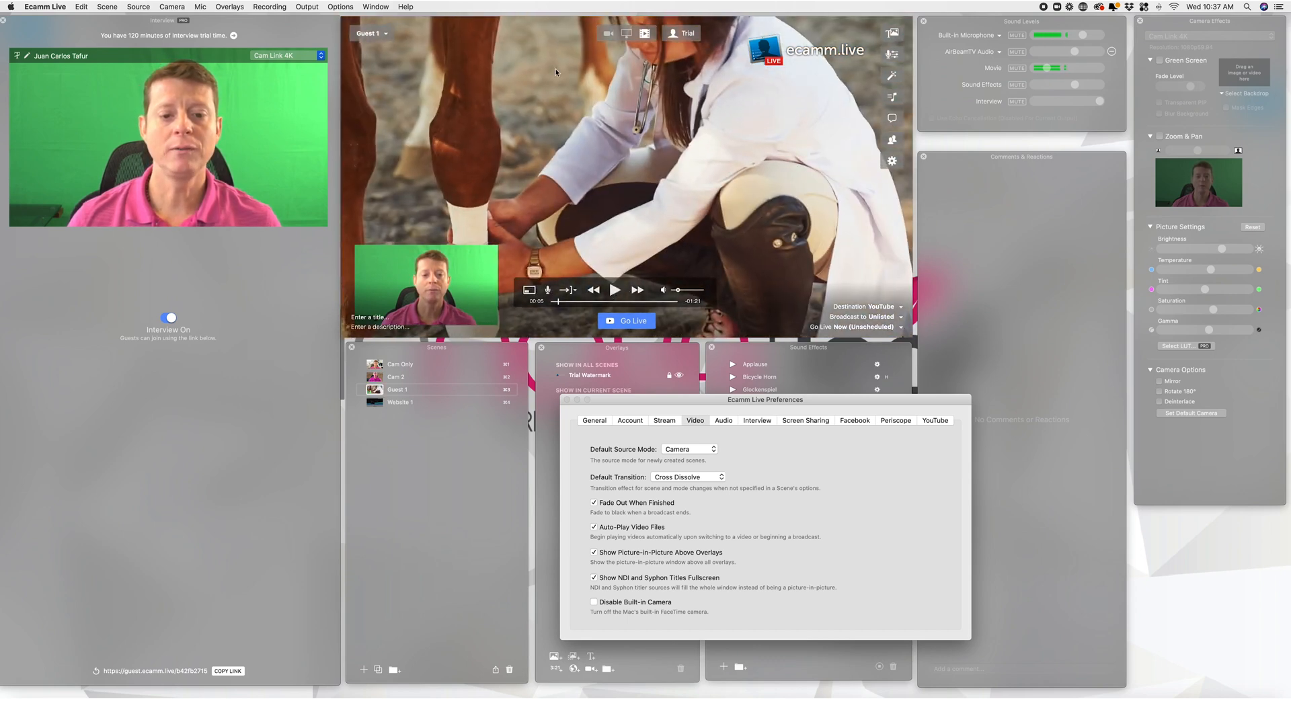
Switch to the Cam Only scene and reposition the Preferences window so the camera preview stays clear.
{"action": "left_click_drag", "start_coordinate": [673, 402], "coordinate": [545, 369]}
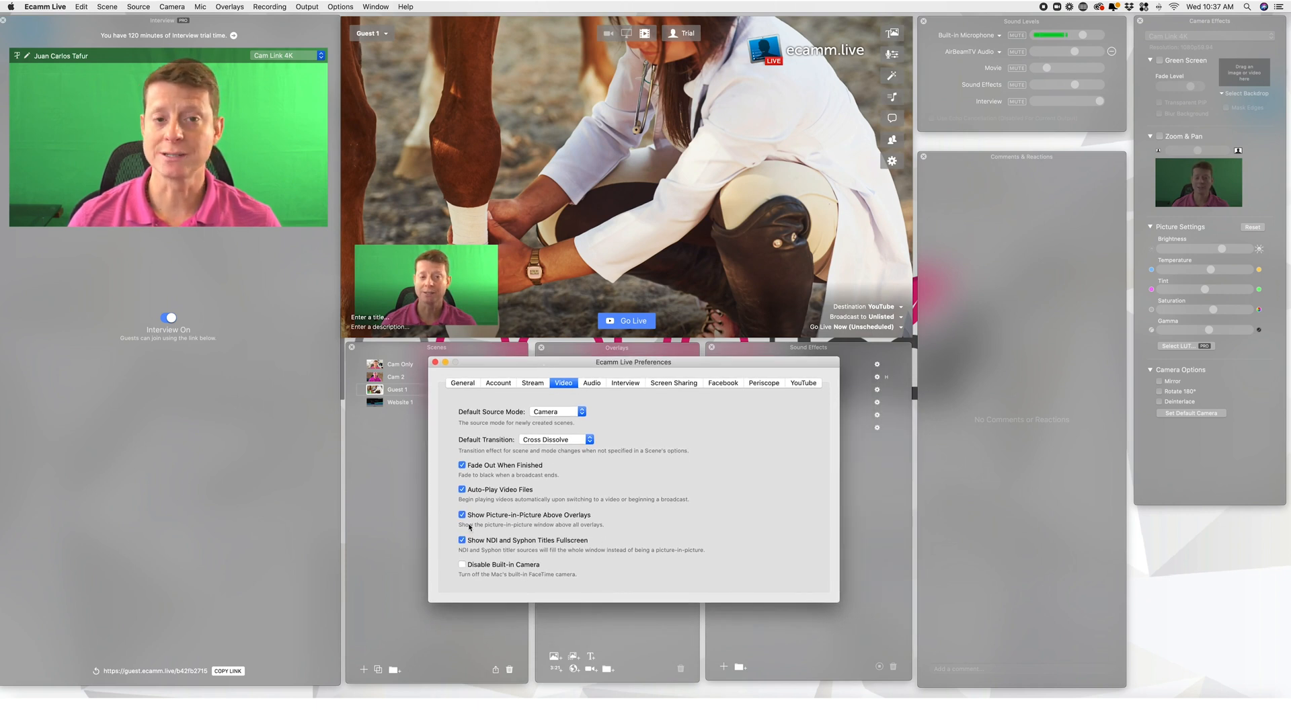
{"action": "left_click_drag", "start_coordinate": [490, 361], "coordinate": [562, 407]}
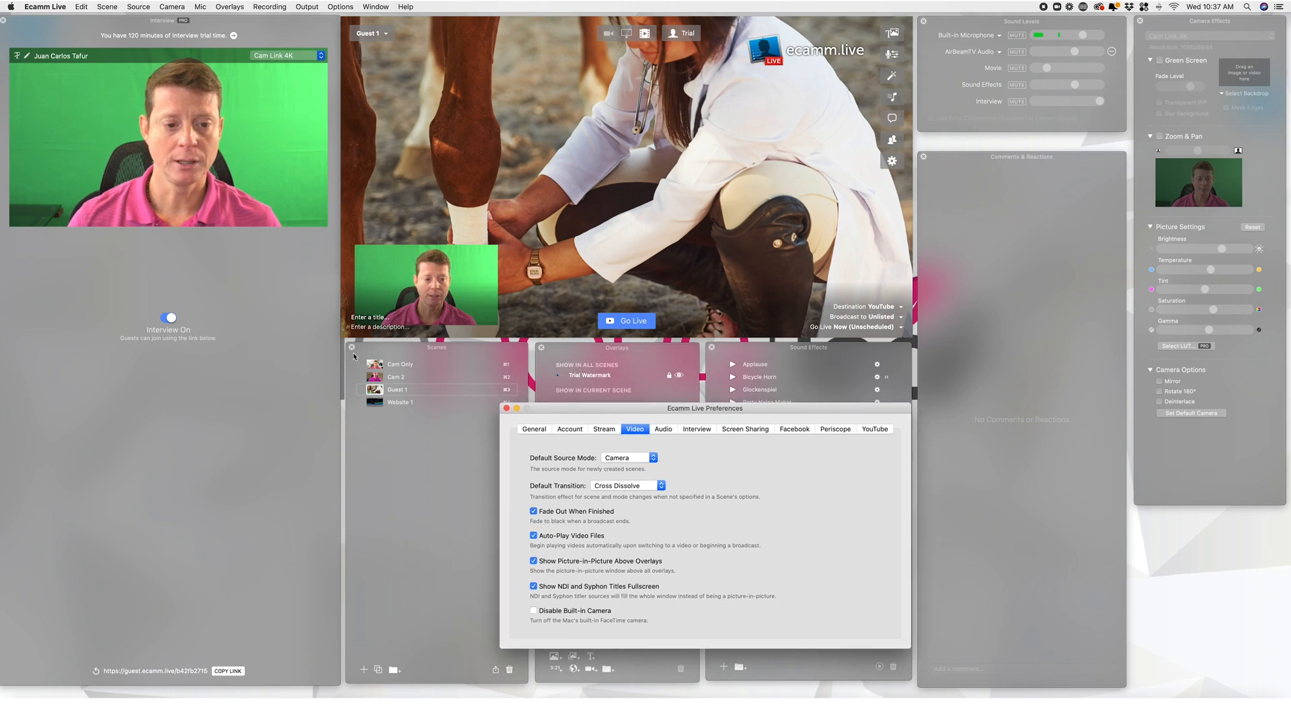
{"action": "left_click", "coordinate": [375, 366]}
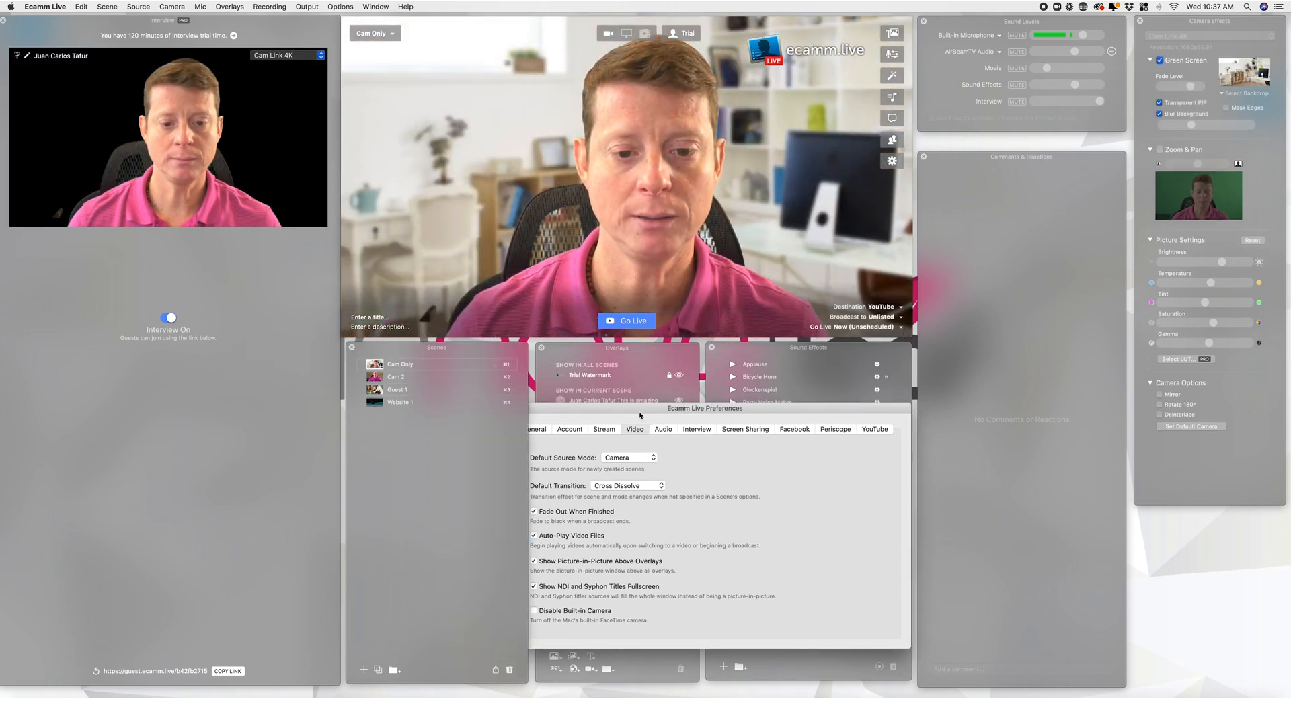
{"action": "left_click_drag", "start_coordinate": [640, 416], "coordinate": [750, 294]}
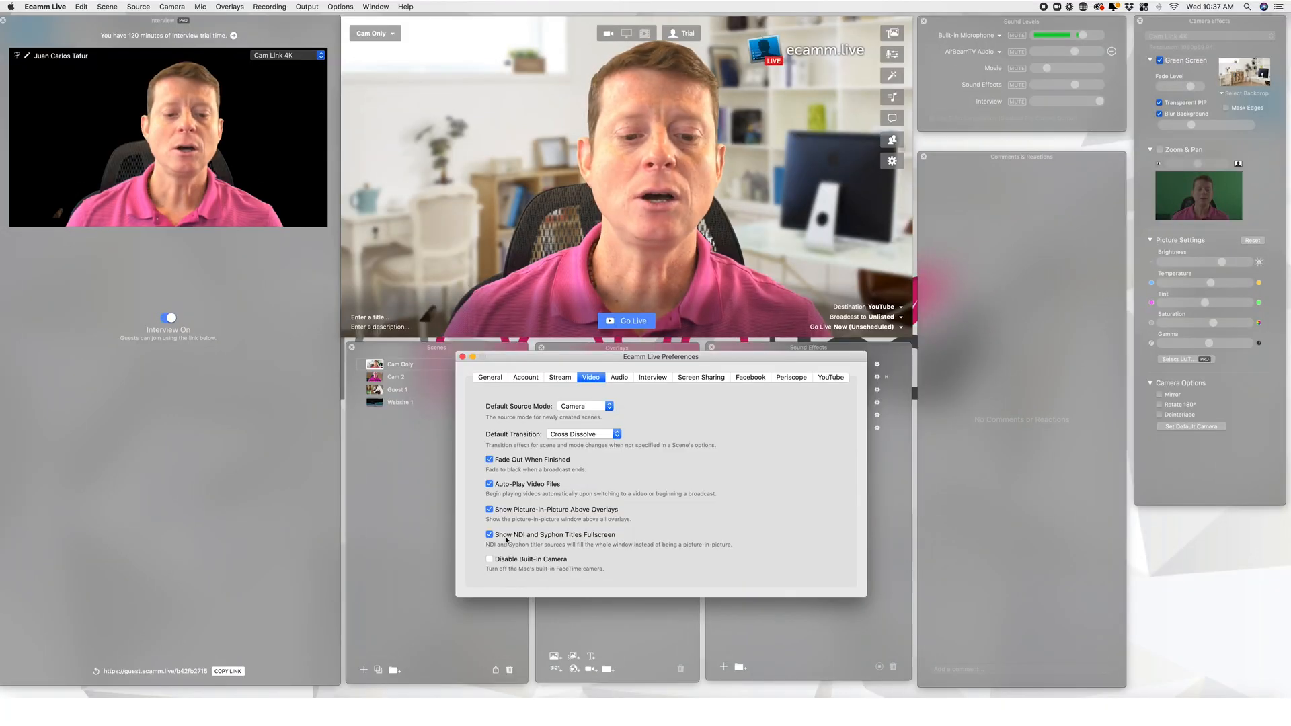
{"action": "mouse_move", "coordinate": [571, 334]}
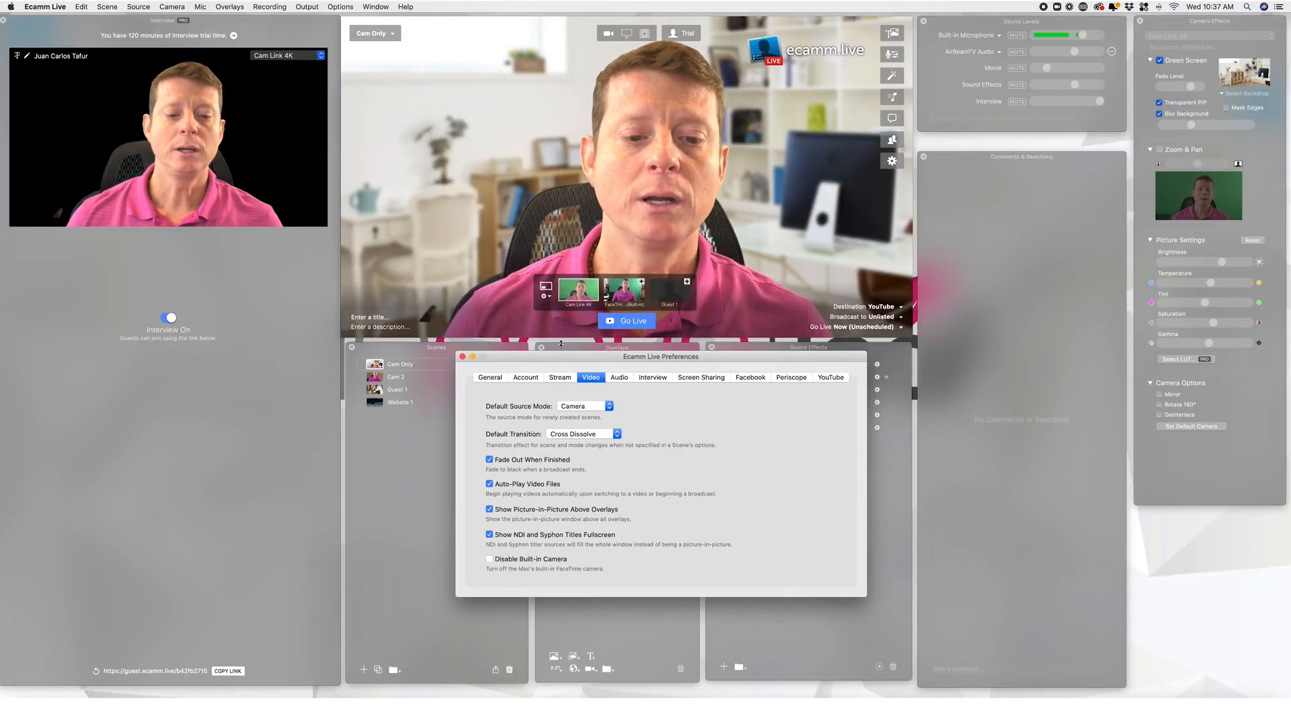
{"action": "left_click_drag", "start_coordinate": [561, 357], "coordinate": [539, 258]}
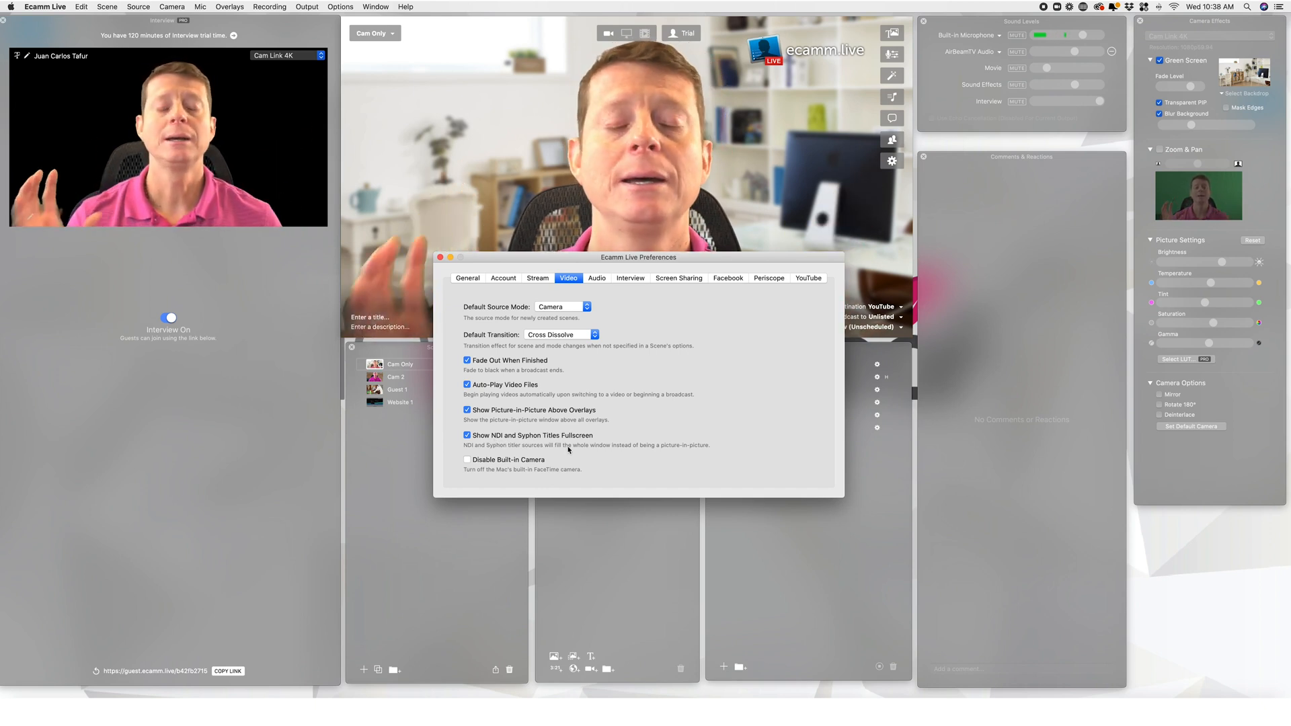
{"action": "left_click_drag", "start_coordinate": [531, 257], "coordinate": [539, 372]}
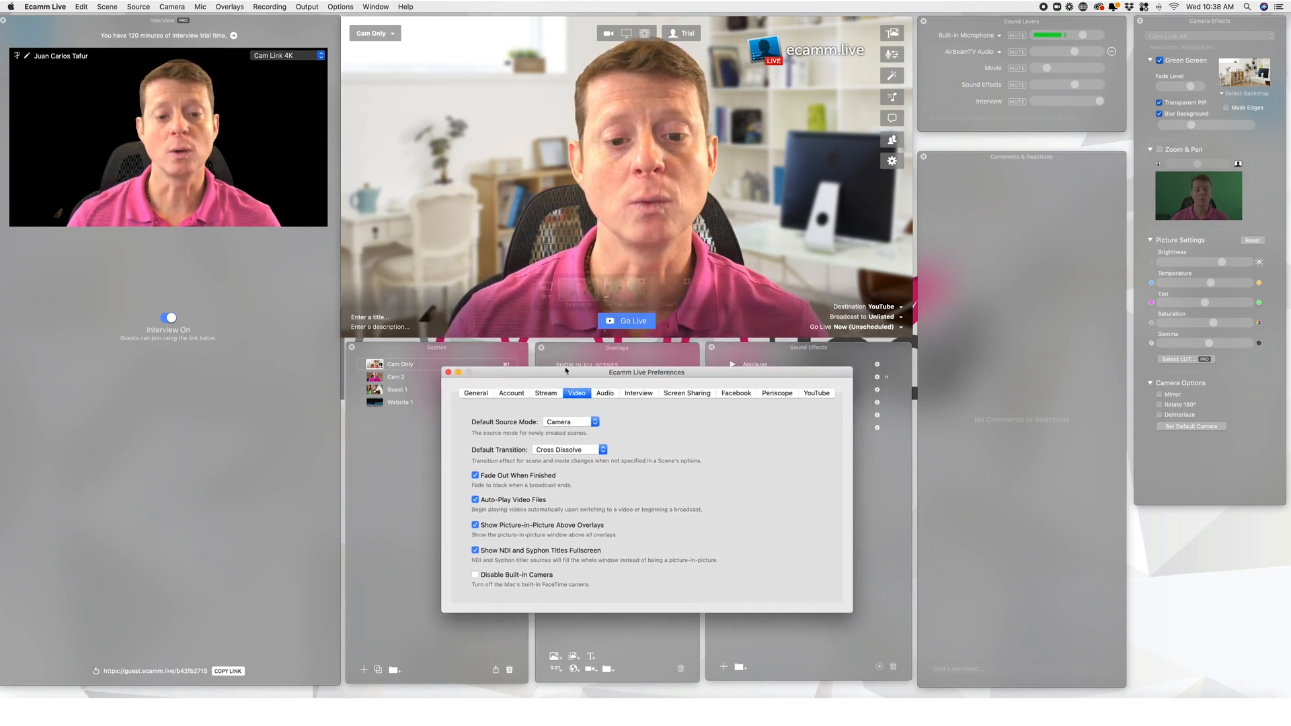
{"action": "left_click_drag", "start_coordinate": [564, 375], "coordinate": [521, 345]}
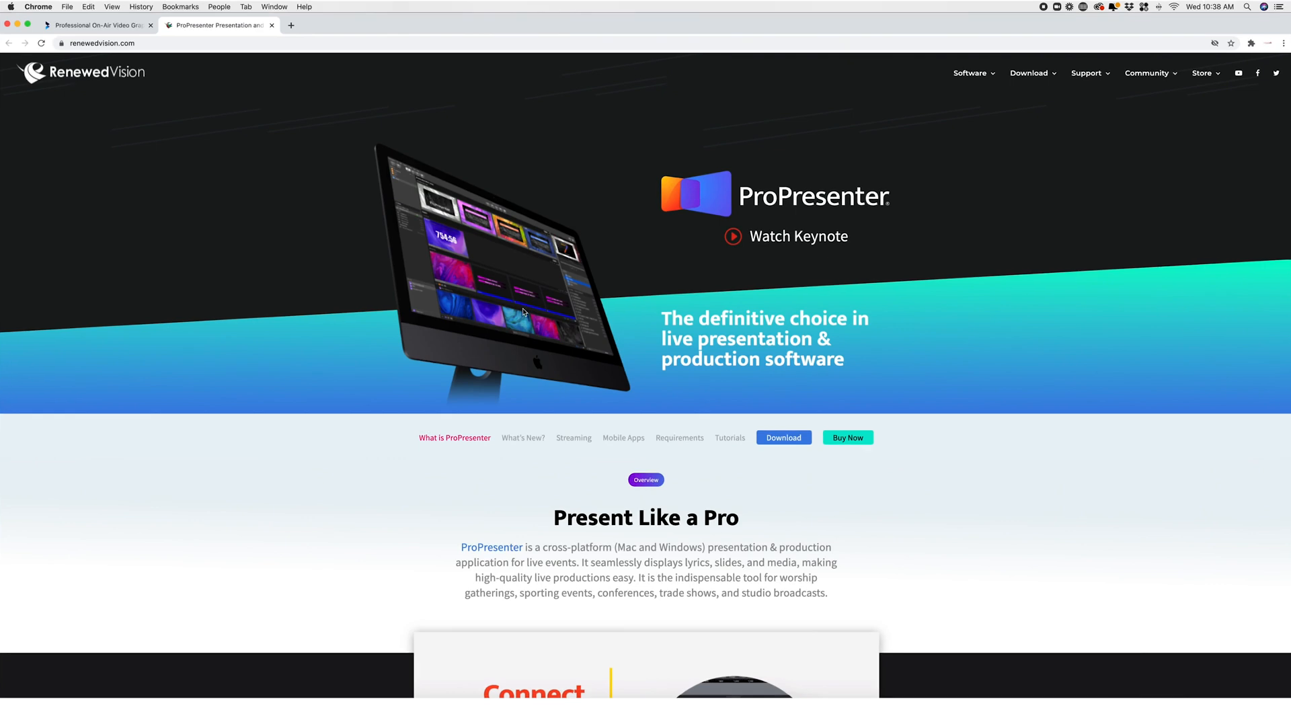
In Chrome, look through NewBlue's Titler Live 4 page, including the Broadcast, Present, Social, Sport and Complete editions.
{"action": "left_click", "coordinate": [80, 25]}
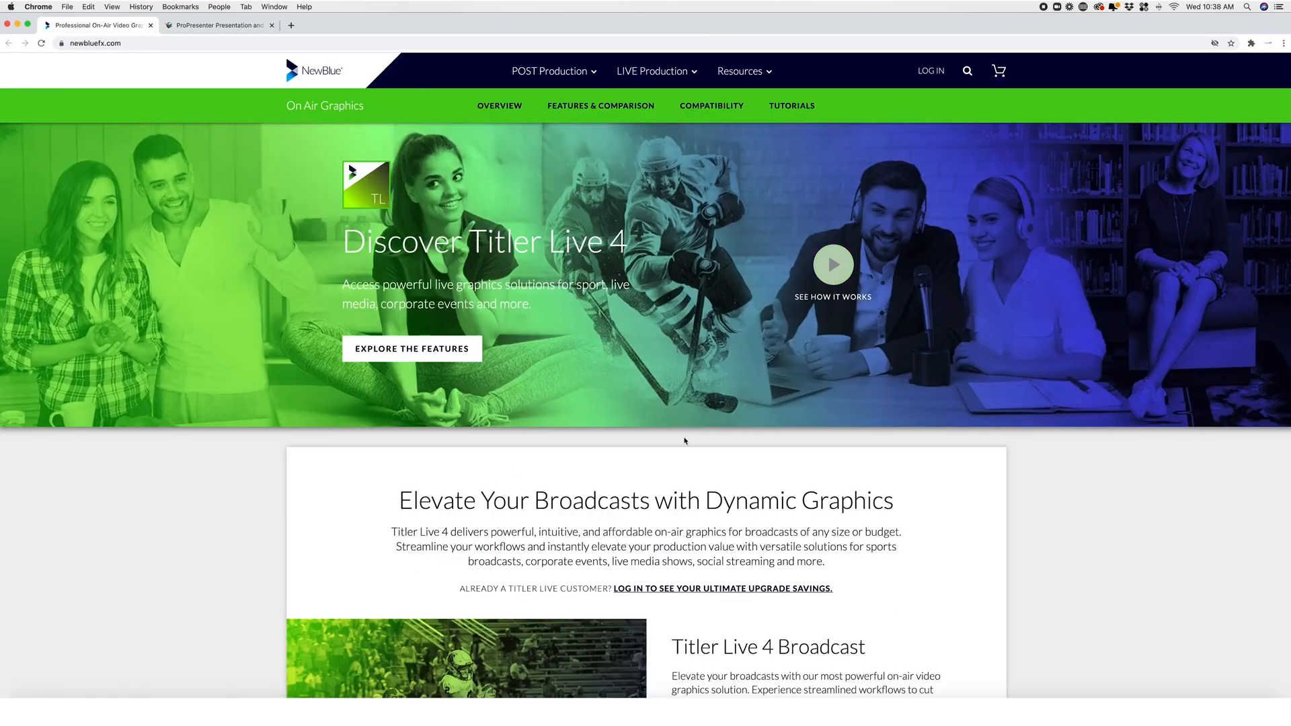
{"action": "scroll", "coordinate": [772, 495], "scroll_direction": "down", "scroll_amount": 7}
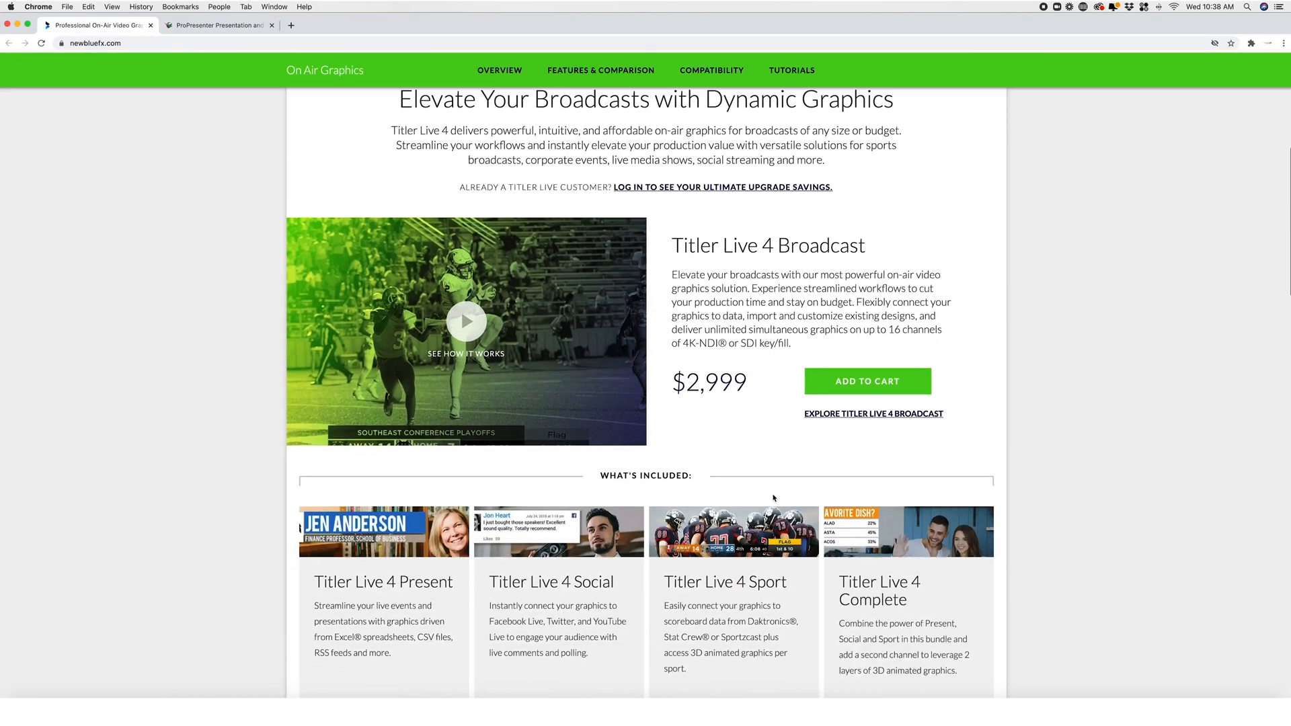
{"action": "scroll", "coordinate": [773, 497], "scroll_direction": "down", "scroll_amount": 4}
{"action": "scroll", "coordinate": [773, 497], "scroll_direction": "up", "scroll_amount": 6}
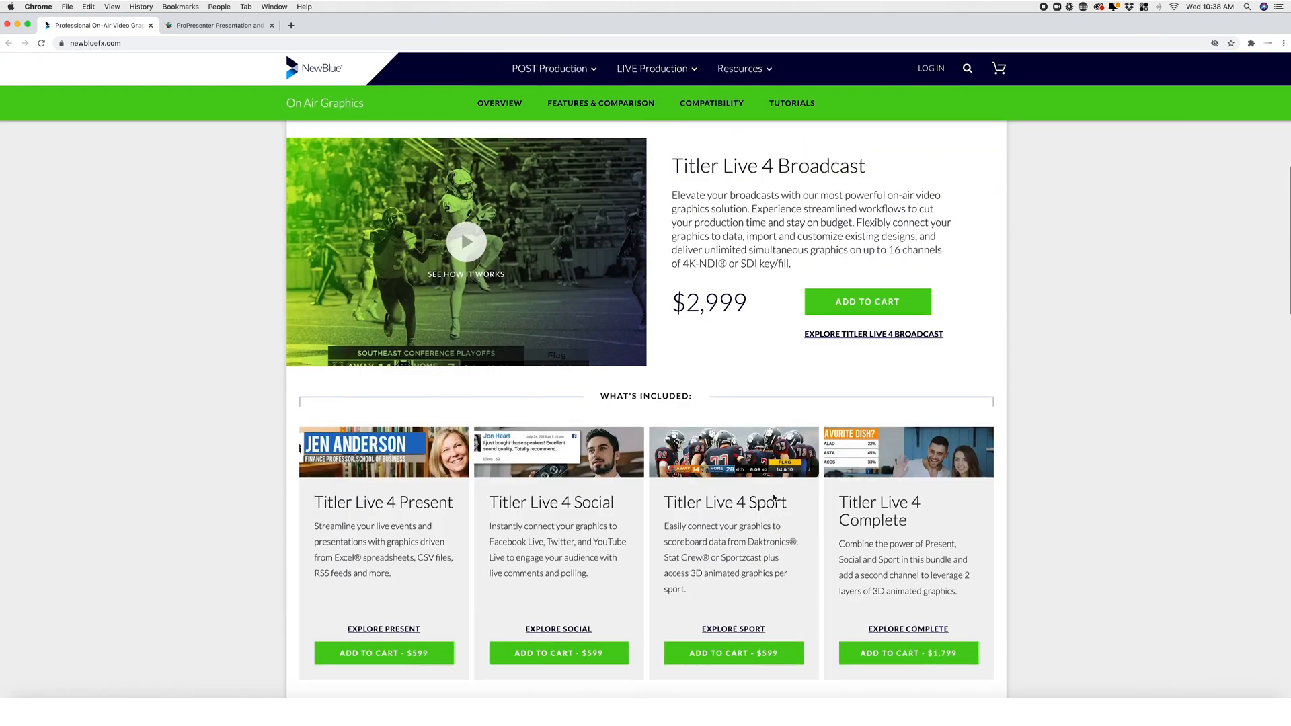
{"action": "left_click", "coordinate": [460, 404]}
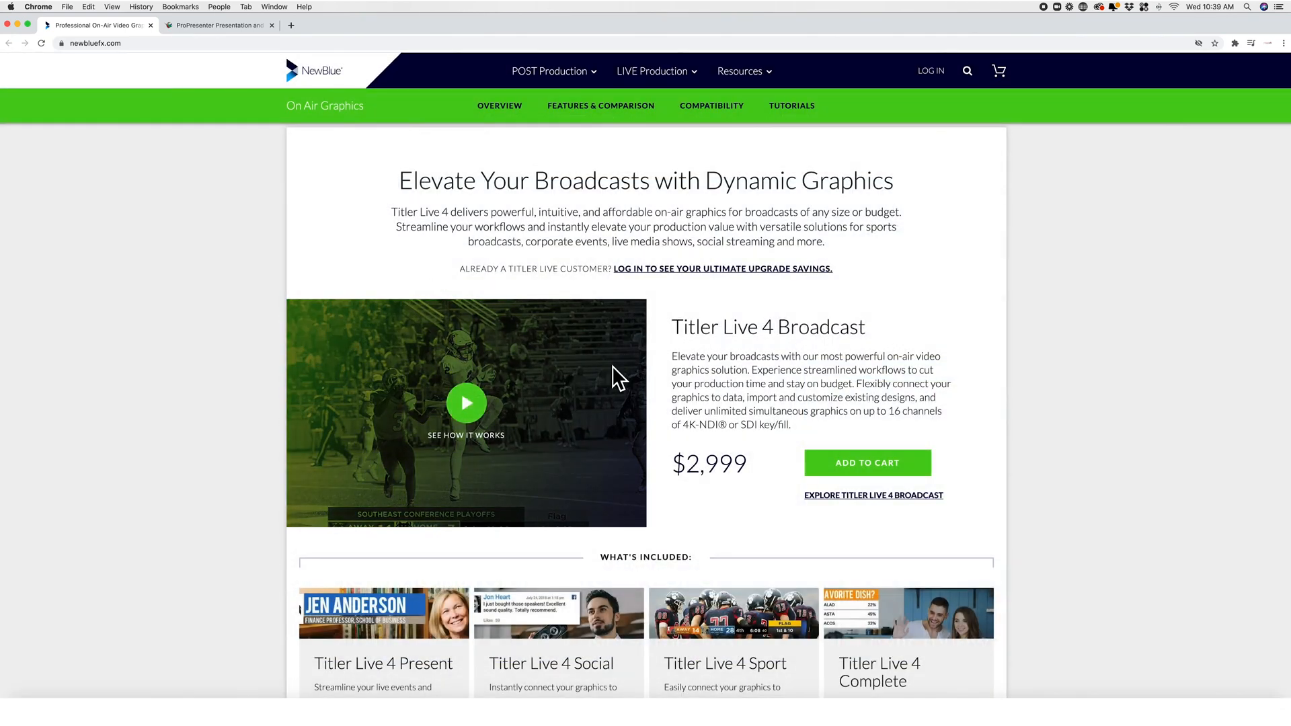
{"action": "scroll", "coordinate": [614, 375], "scroll_direction": "up", "scroll_amount": 5}
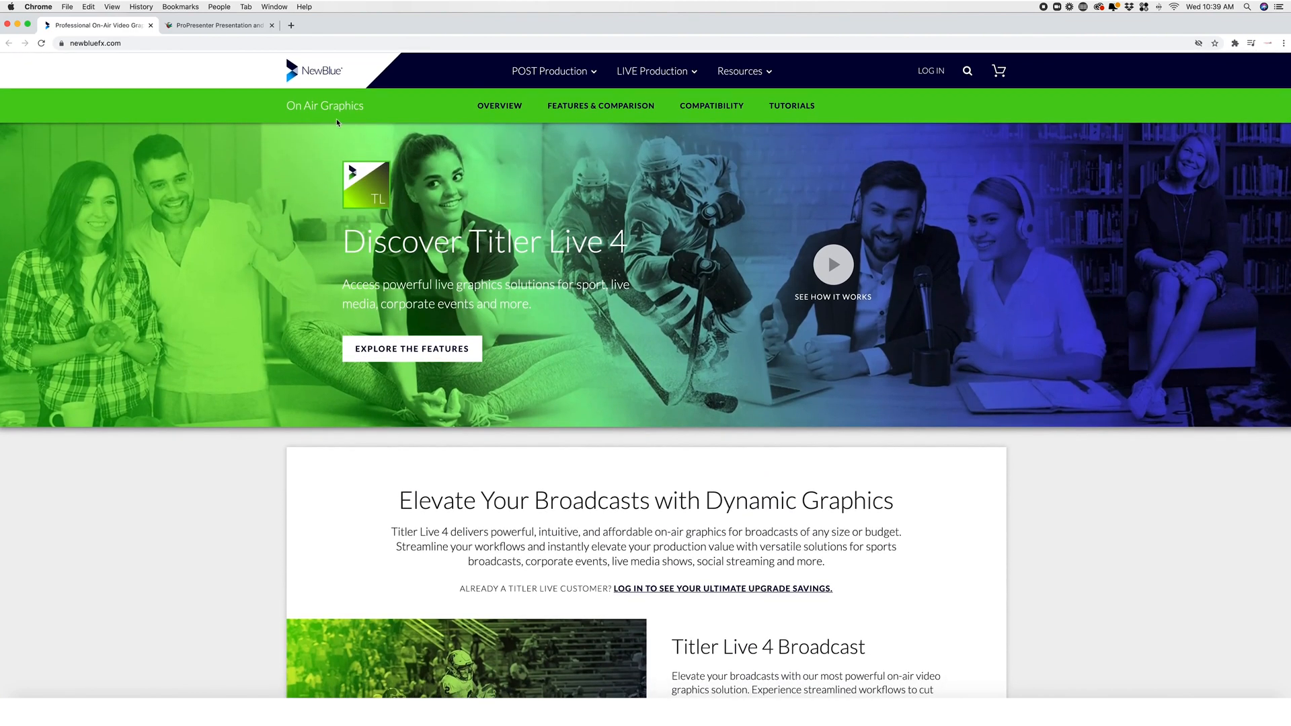
Look through Renewed Vision's ProPresenter page and play parts of its overview video.
{"action": "left_click", "coordinate": [214, 27]}
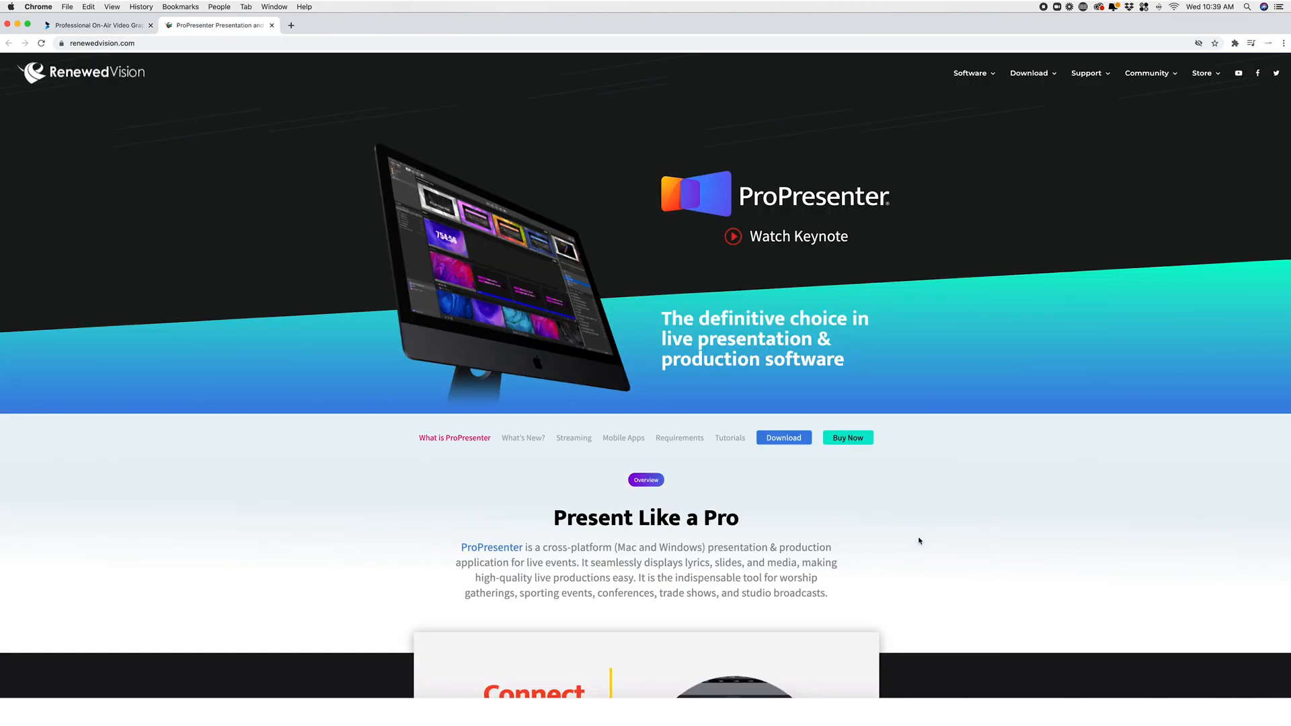
{"action": "scroll", "coordinate": [919, 541], "scroll_direction": "down", "scroll_amount": 15}
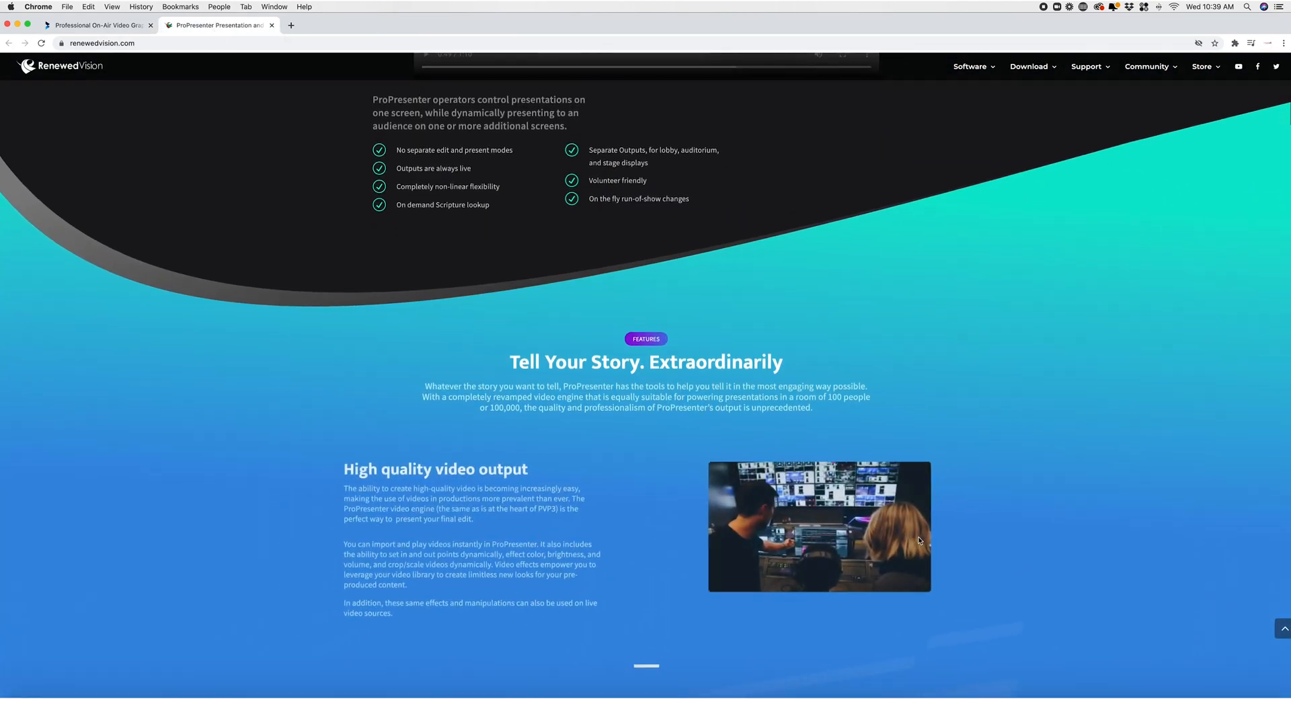
{"action": "scroll", "coordinate": [919, 540], "scroll_direction": "up", "scroll_amount": 6}
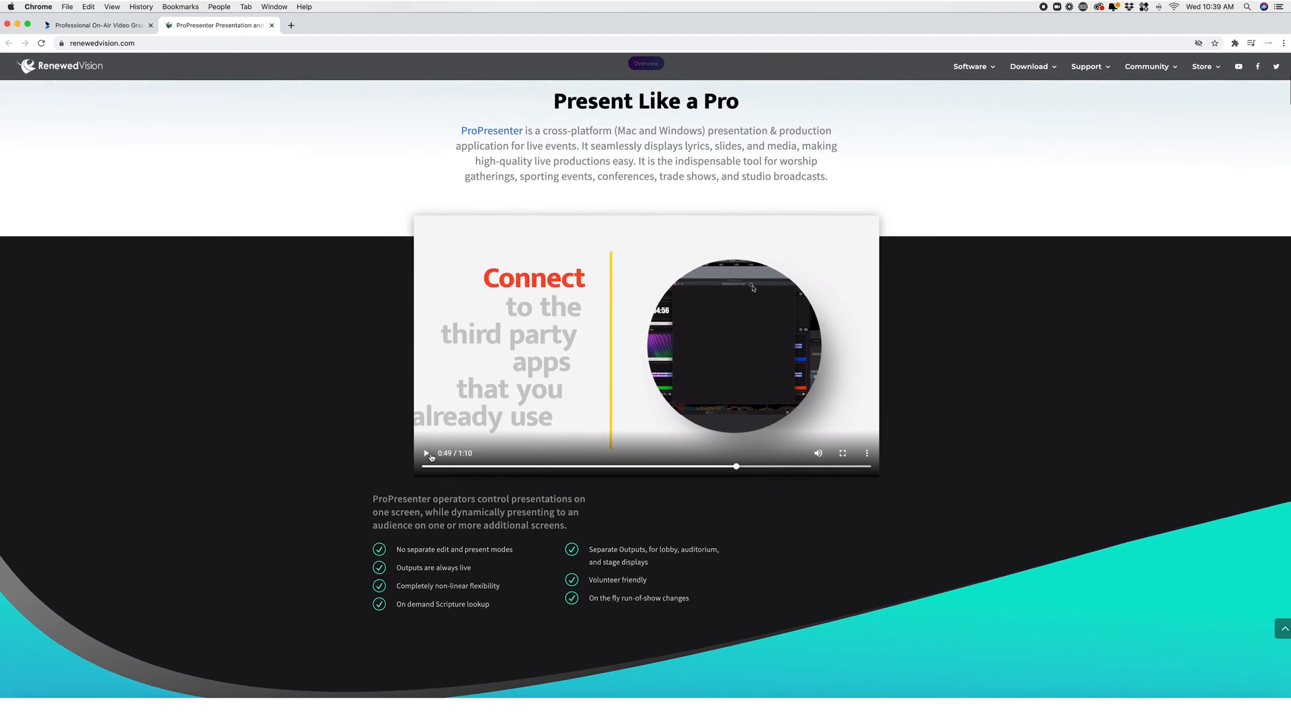
{"action": "left_click", "coordinate": [555, 466]}
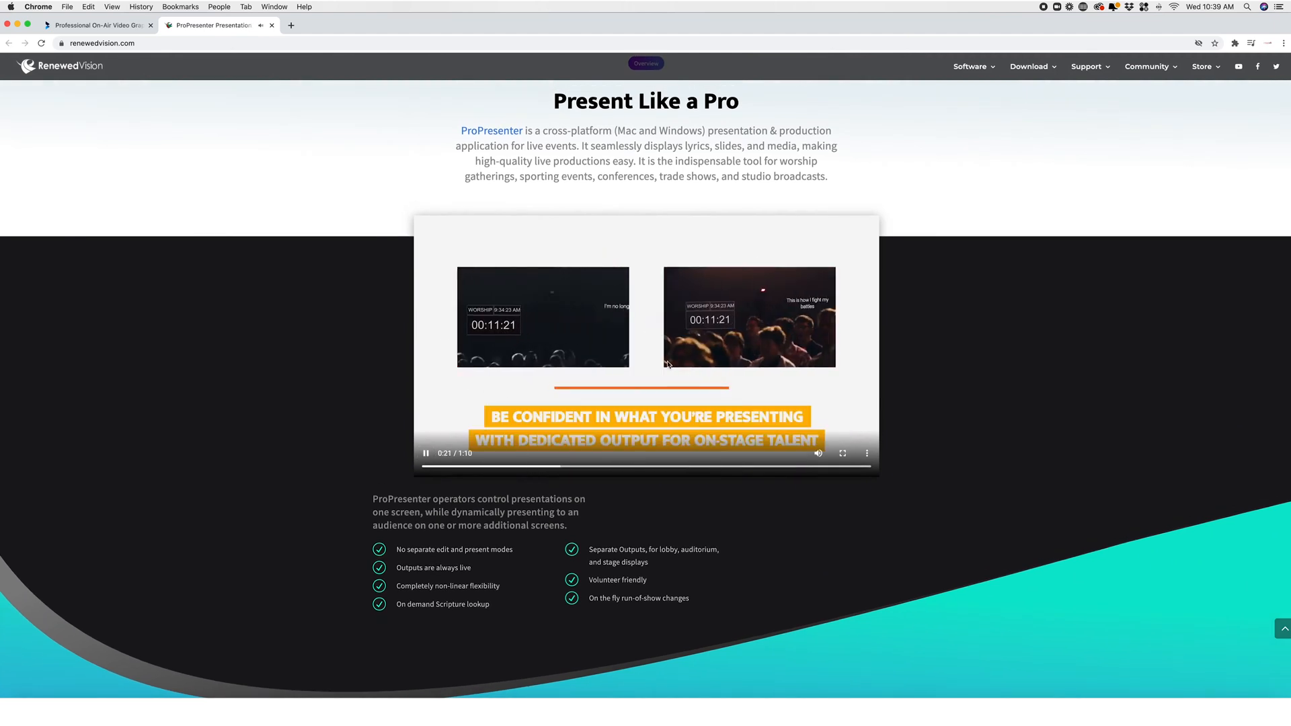
{"action": "left_click", "coordinate": [484, 466]}
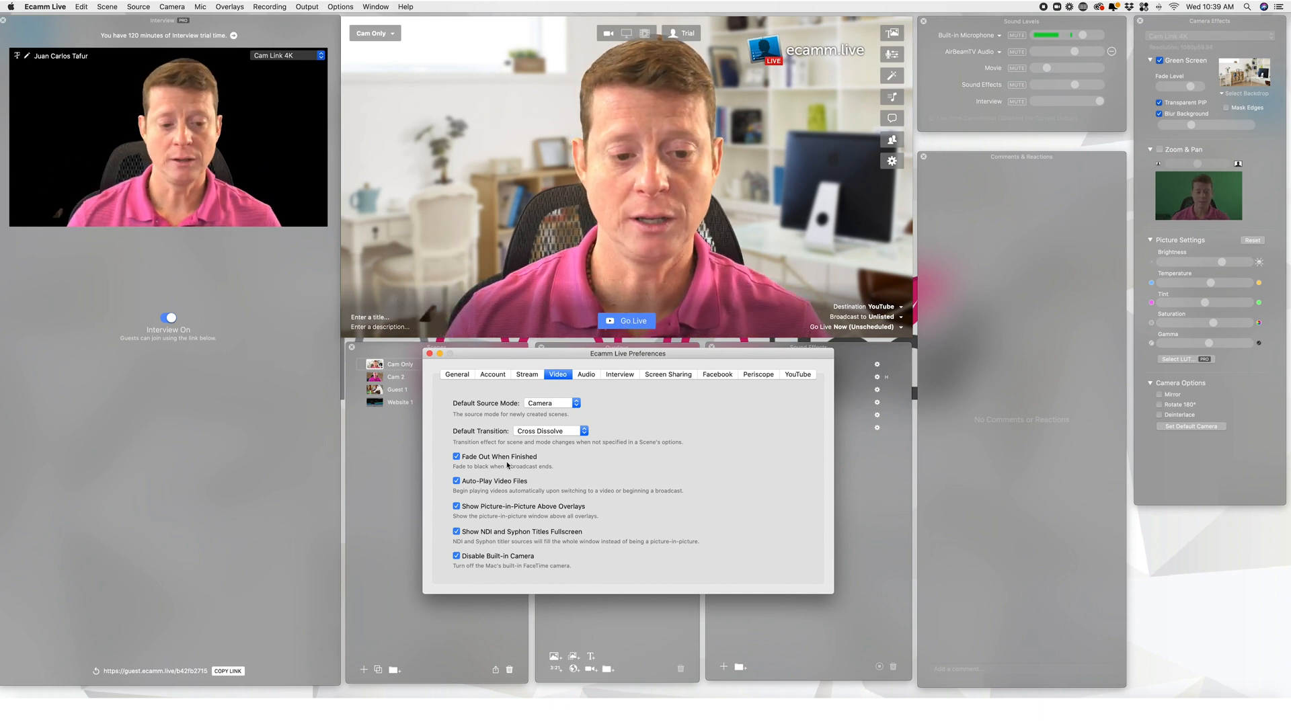
Back in Ecamm Live, look through the speaker outputs in the Audio preferences and set Broadcast System Audio to Never.
{"action": "mouse_move", "coordinate": [626, 295]}
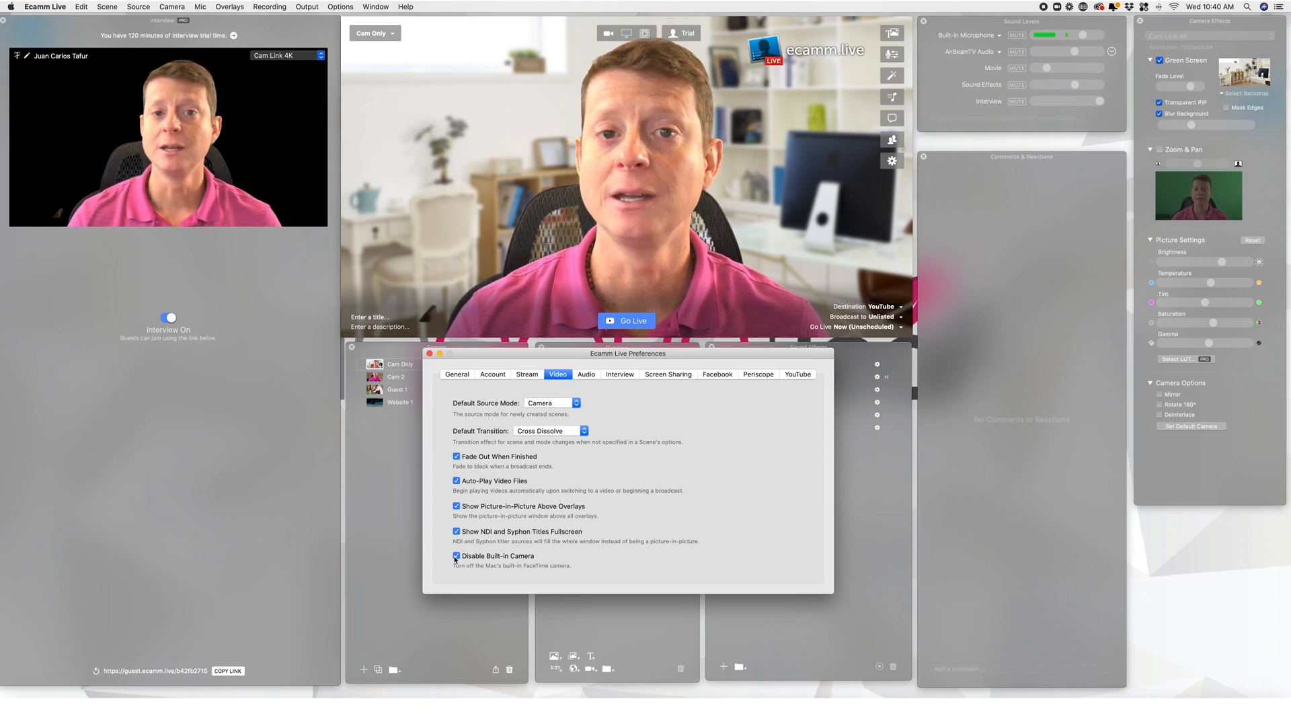
{"action": "left_click", "coordinate": [585, 374]}
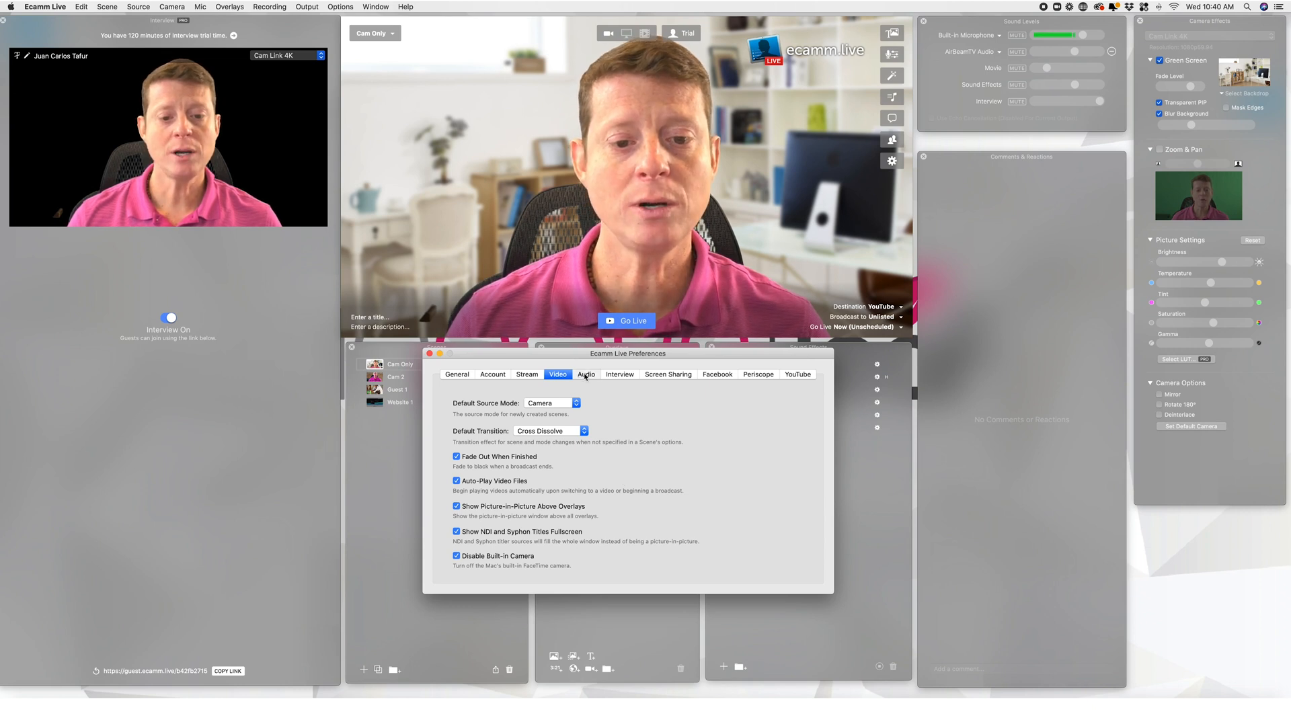
{"action": "left_click_drag", "start_coordinate": [643, 354], "coordinate": [652, 326]}
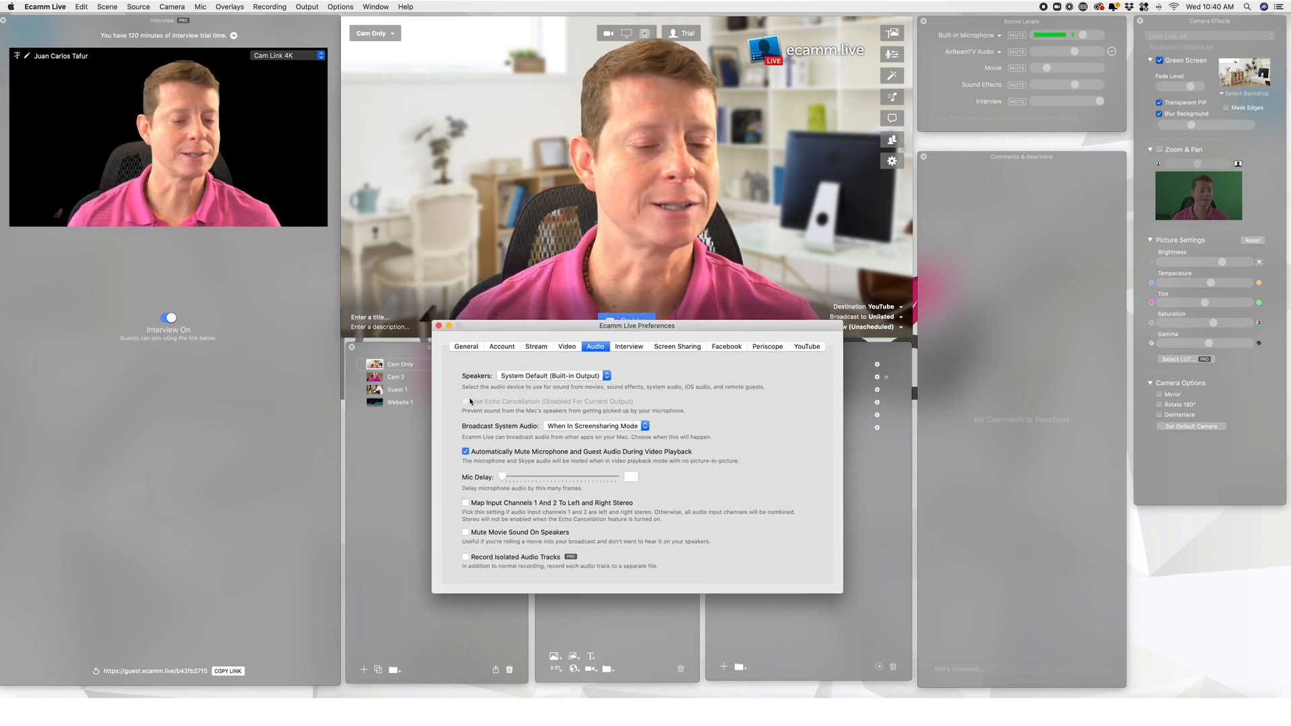
{"action": "left_click", "coordinate": [556, 376]}
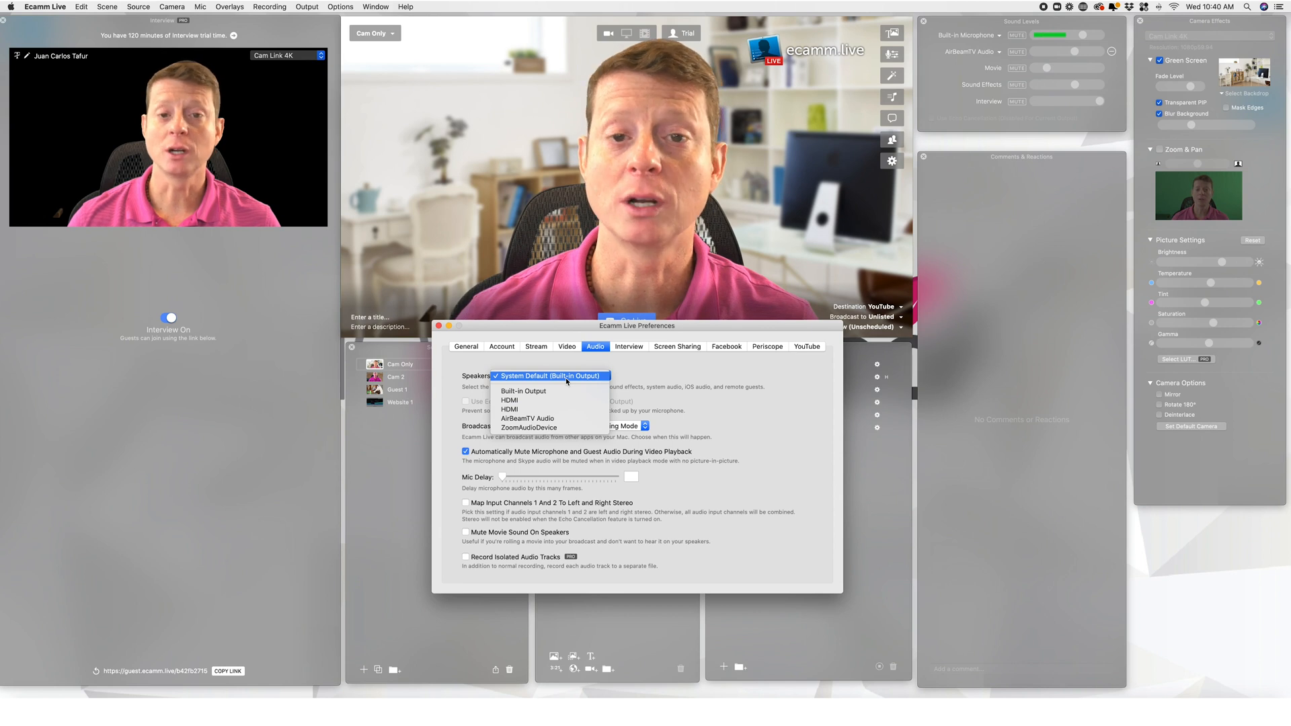
{"action": "left_click", "coordinate": [449, 395]}
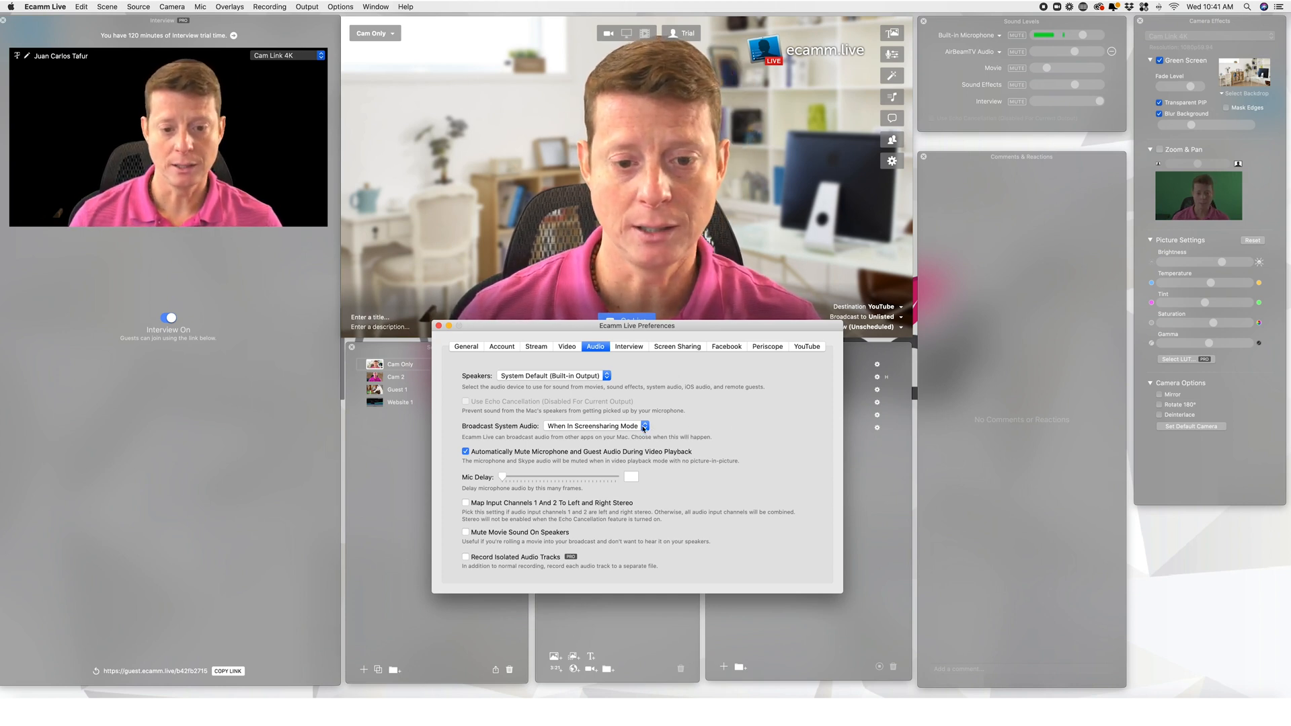
{"action": "left_click", "coordinate": [572, 426]}
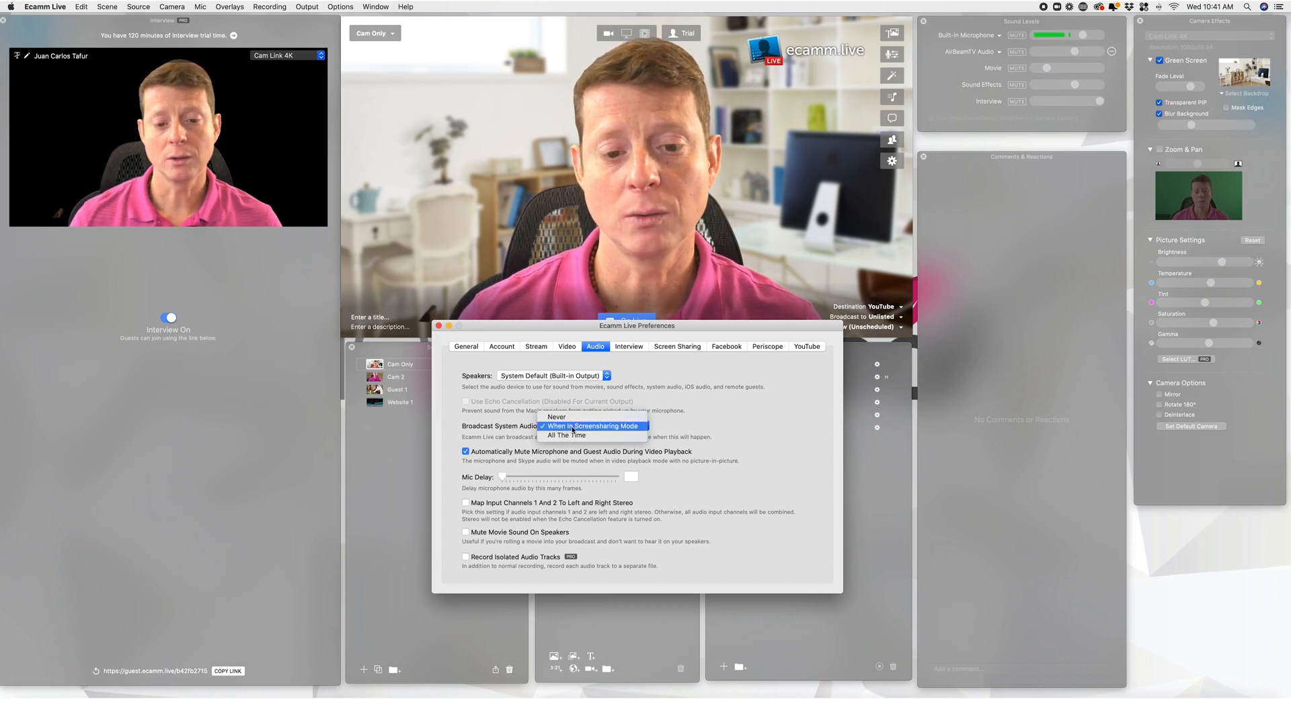
{"action": "left_click", "coordinate": [788, 425]}
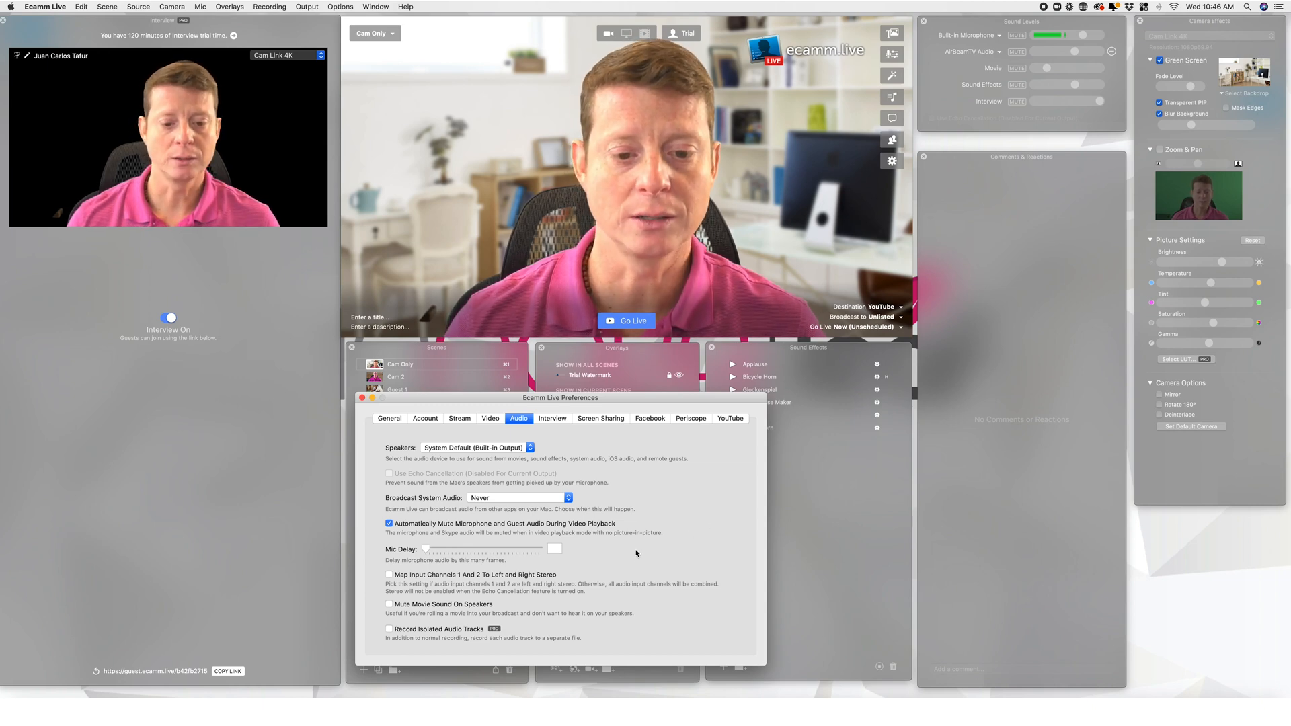
Open the Interview preferences and examine the Auto-Answer Guests option and the Guest View choices.
{"action": "left_click", "coordinate": [552, 419]}
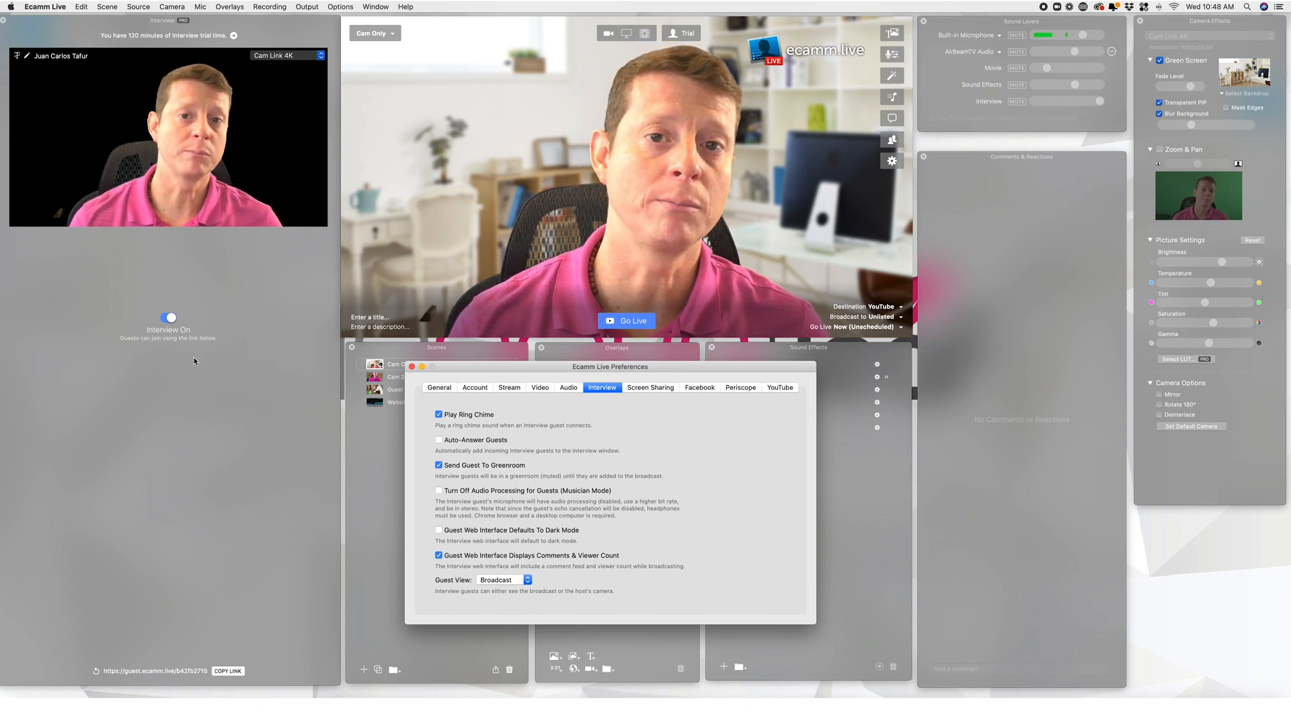
{"action": "left_click", "coordinate": [439, 440]}
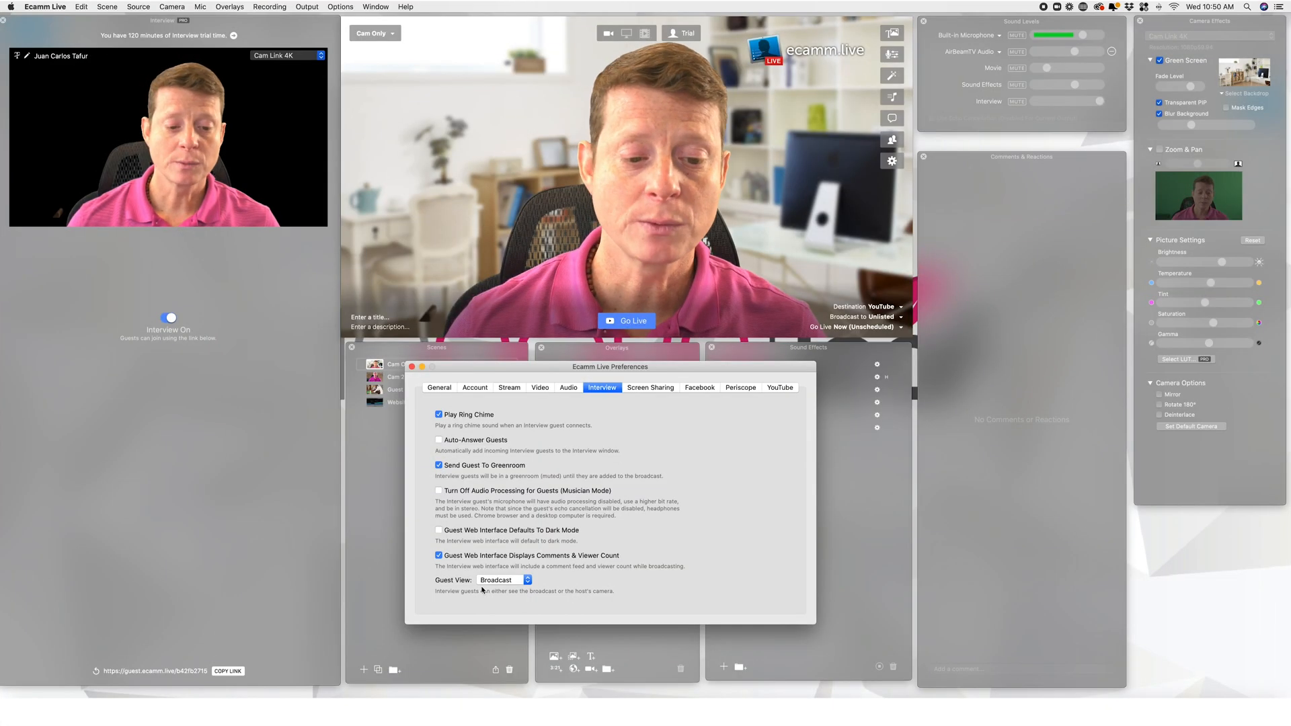
{"action": "left_click", "coordinate": [498, 580]}
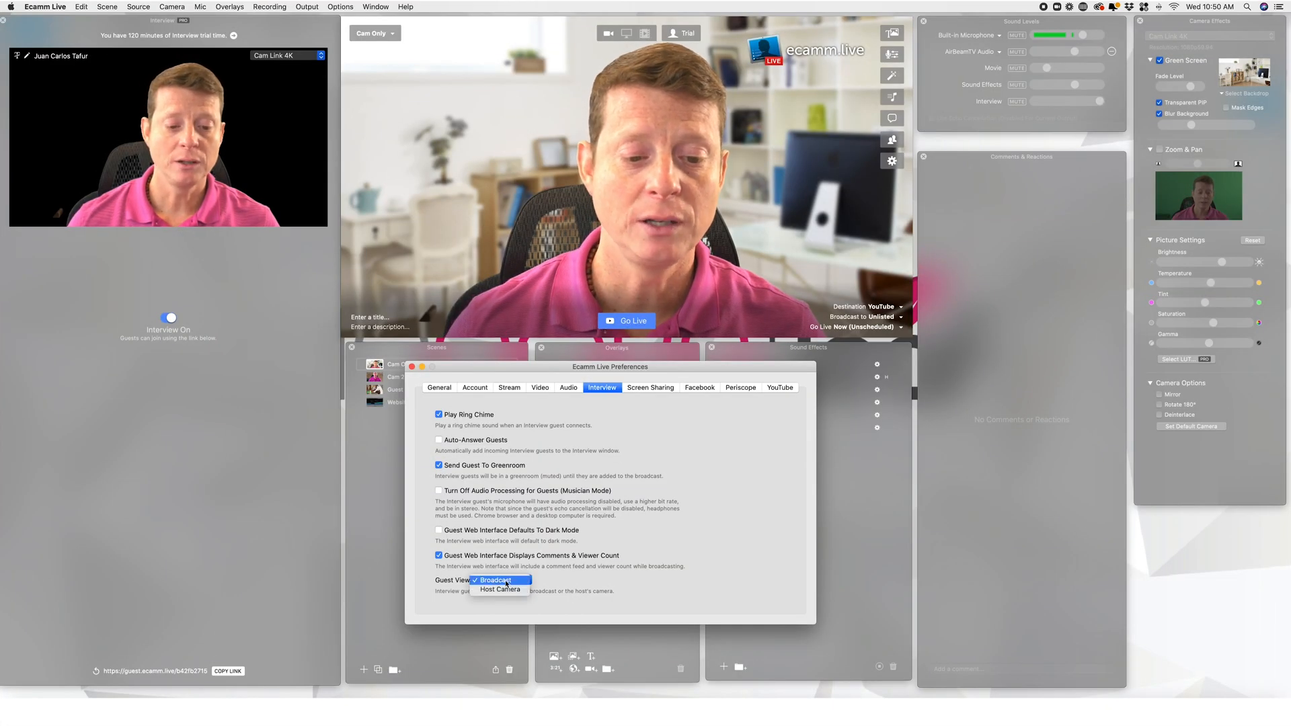
{"action": "left_click", "coordinate": [499, 615]}
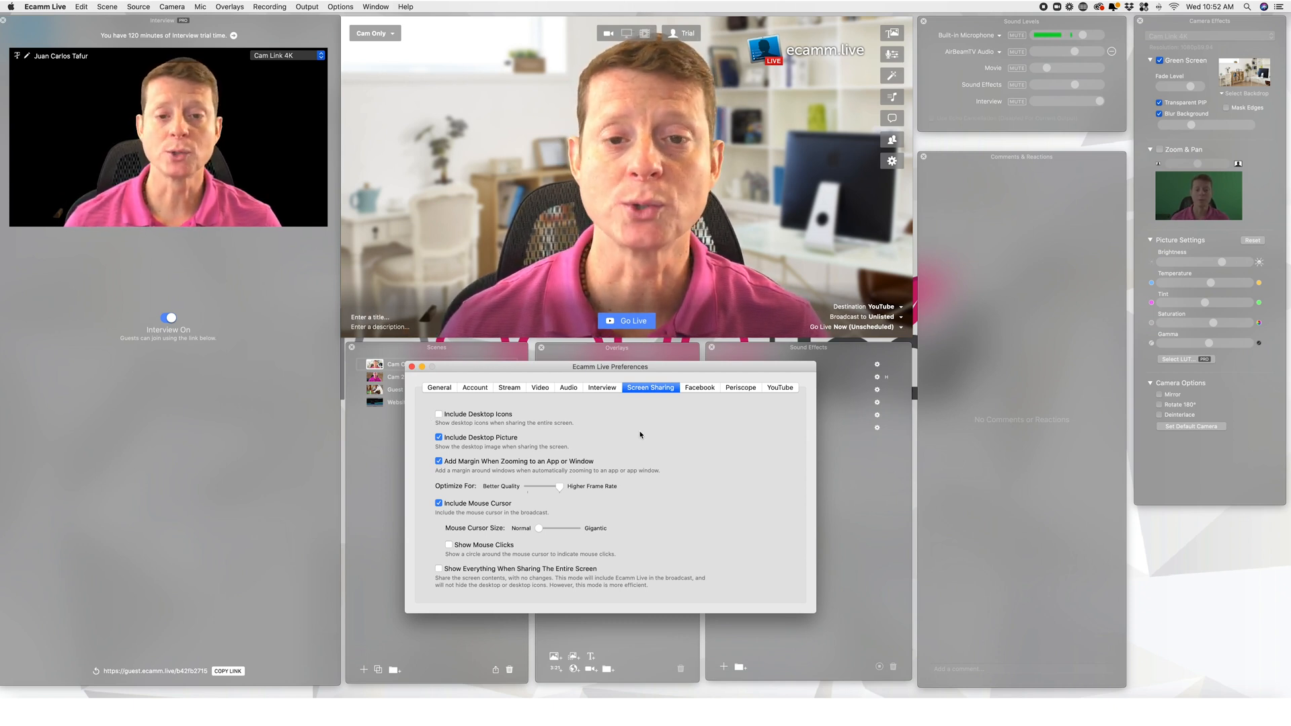
Switch the Cam Only scene to screen sharing and try Include Desktop Icons on and off.
{"action": "left_click", "coordinate": [625, 34]}
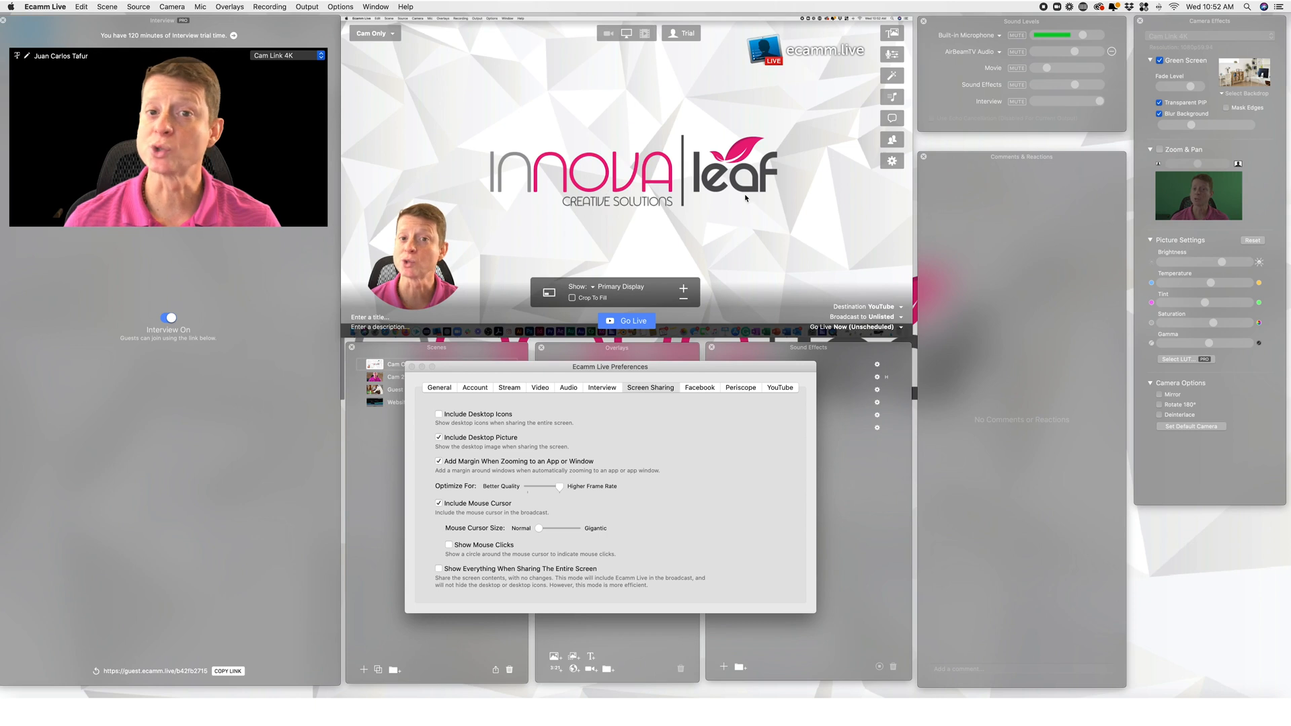
{"action": "left_click", "coordinate": [439, 417]}
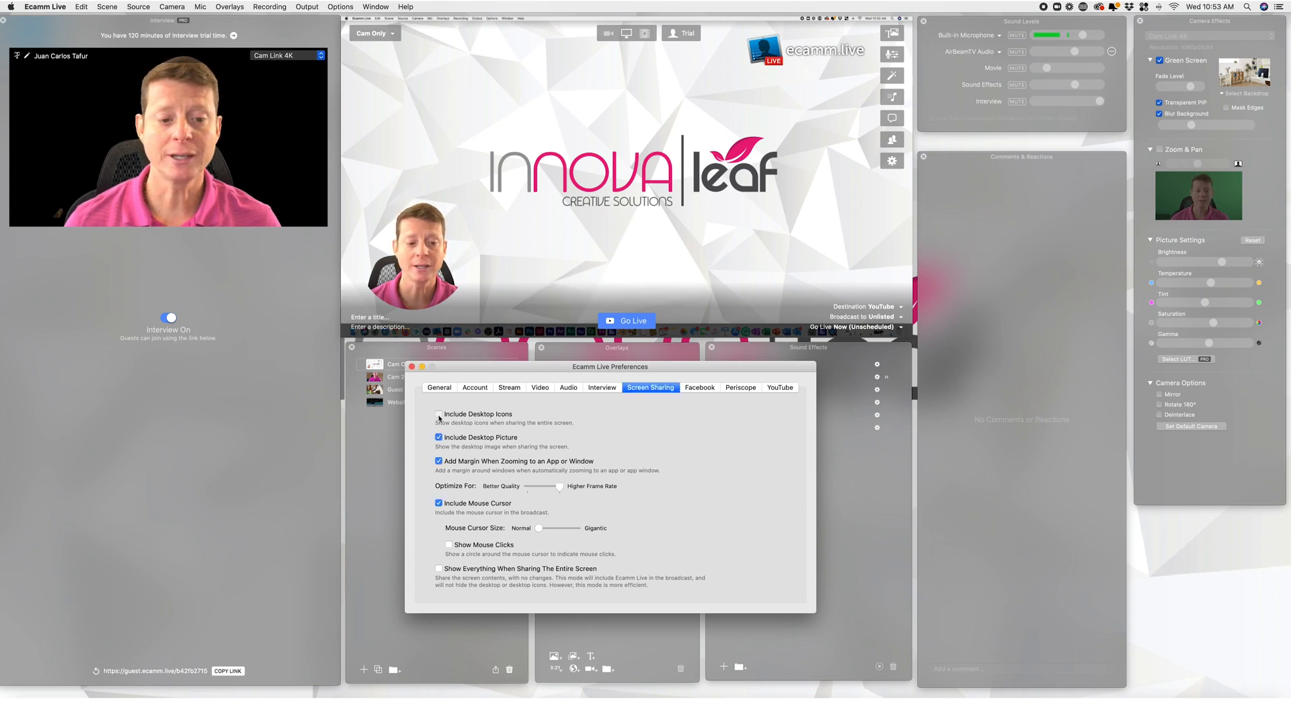
{"action": "left_click", "coordinate": [439, 414]}
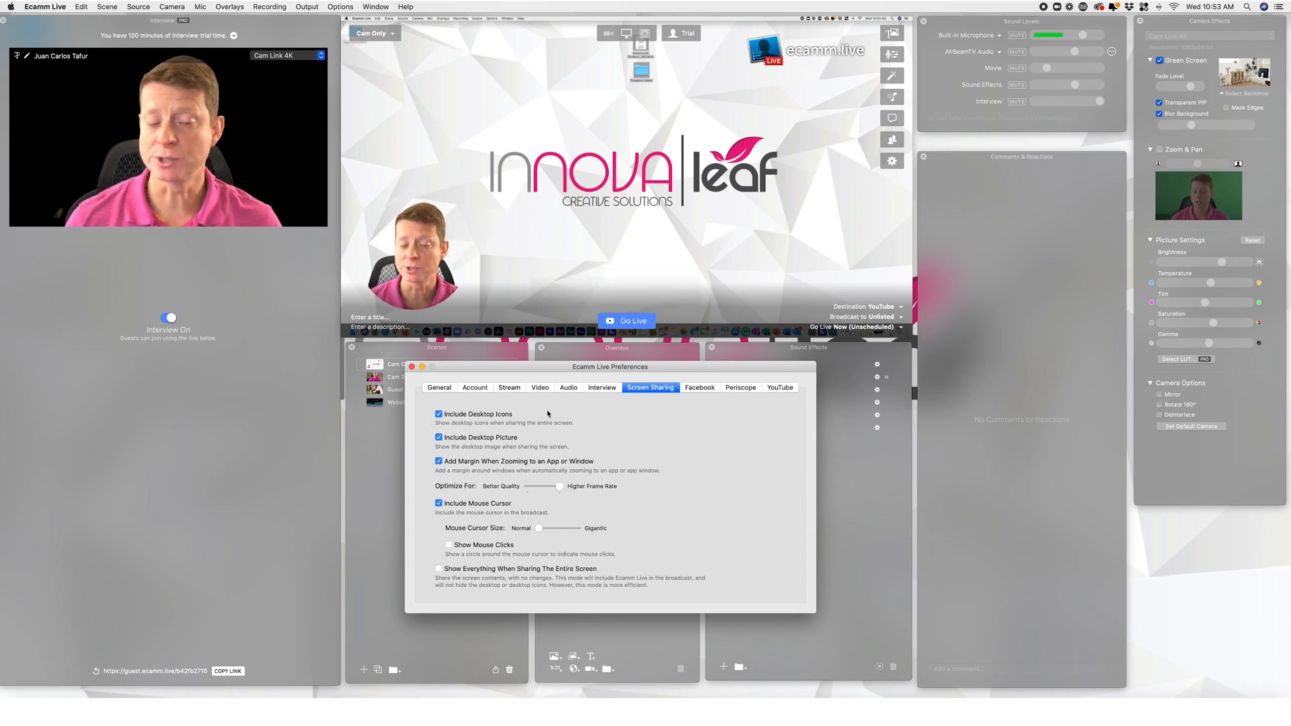
{"action": "left_click", "coordinate": [438, 414]}
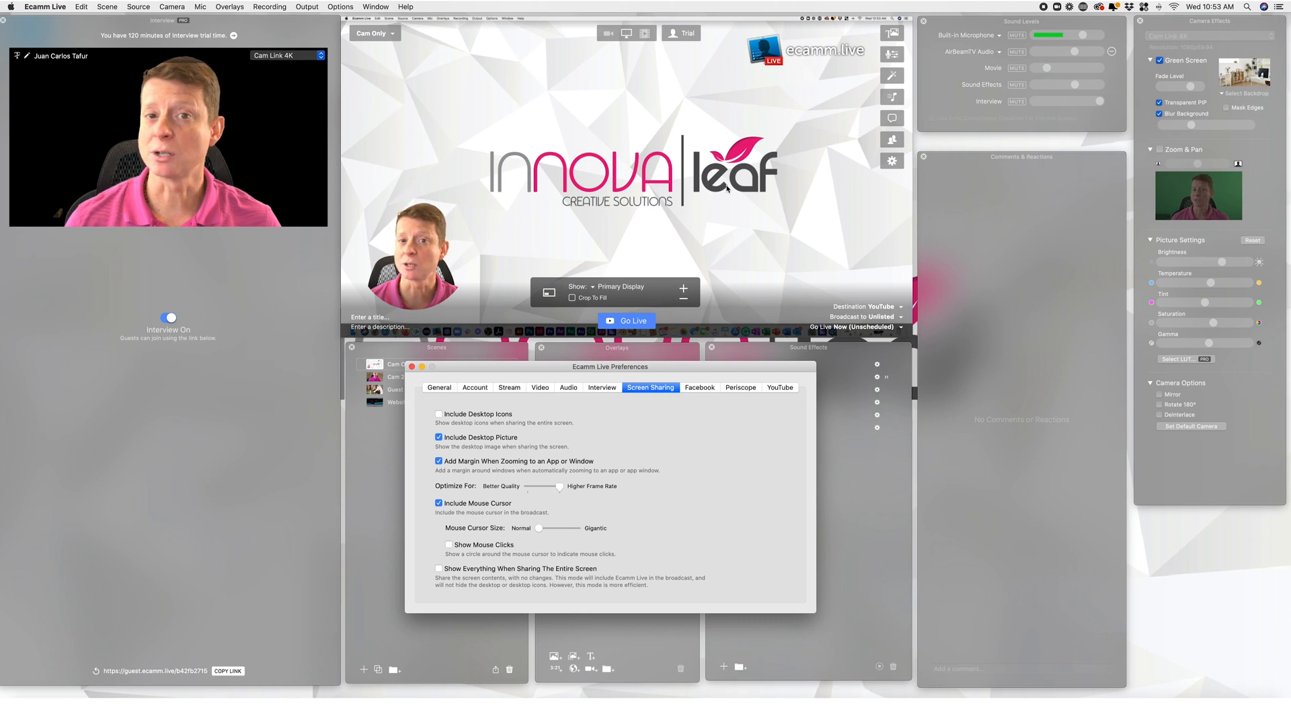
Turn Include Desktop Picture off and back on, and enable Include Desktop Icons for the shared screen.
{"action": "left_click", "coordinate": [439, 438]}
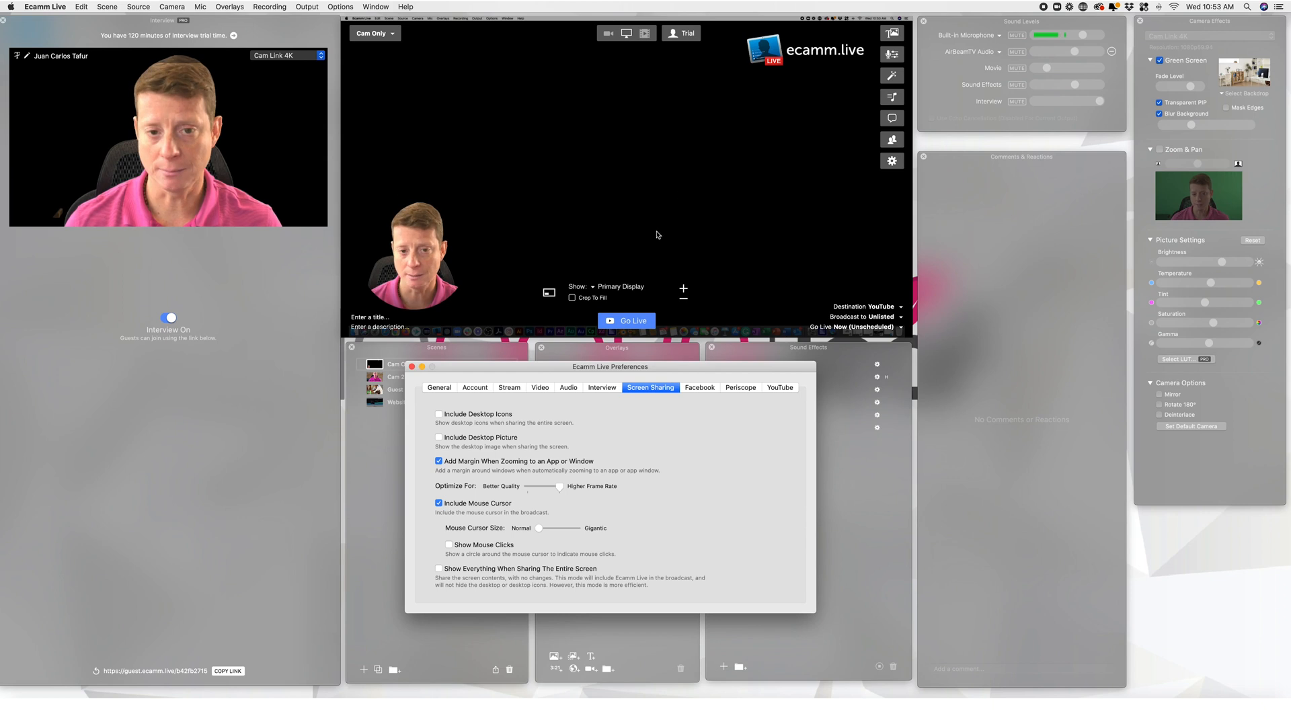
{"action": "left_click", "coordinate": [438, 438]}
{"action": "left_click", "coordinate": [439, 414]}
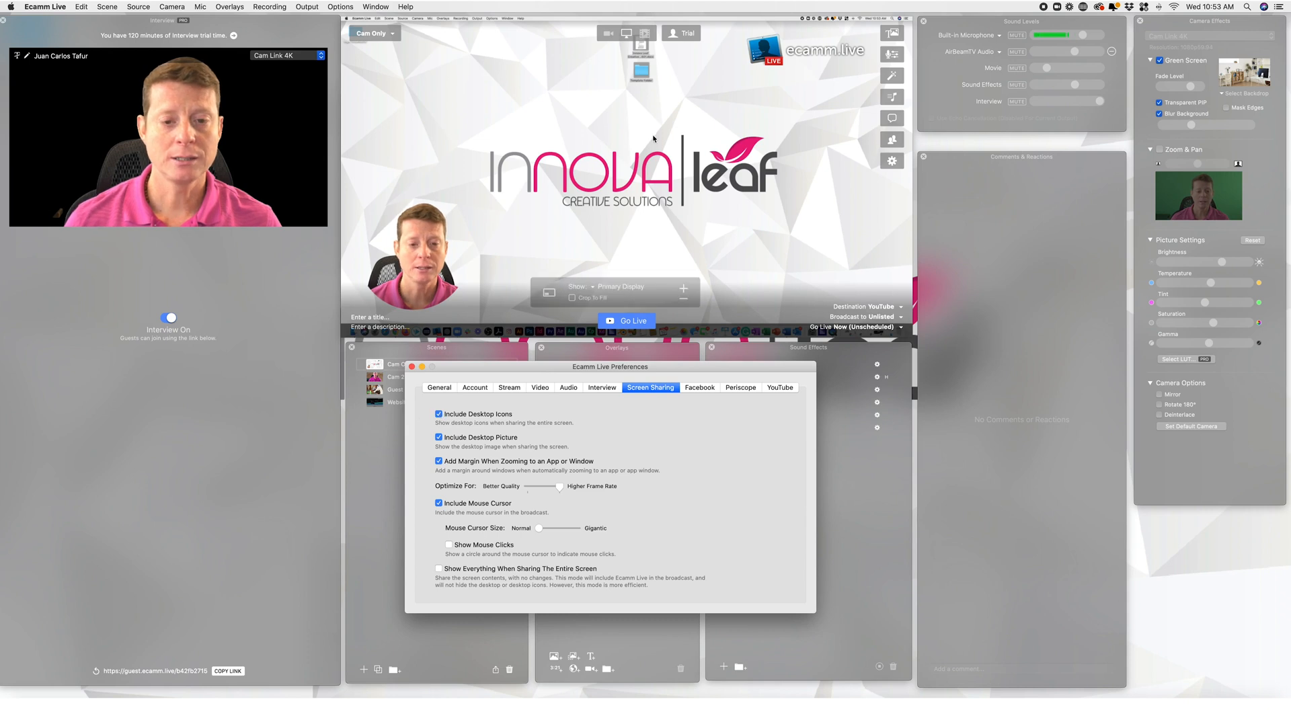
Turn off Include Desktop Icons for screen sharing, and review the Facebook preferences including the Business Page Settings choices.
{"action": "left_click", "coordinate": [439, 414]}
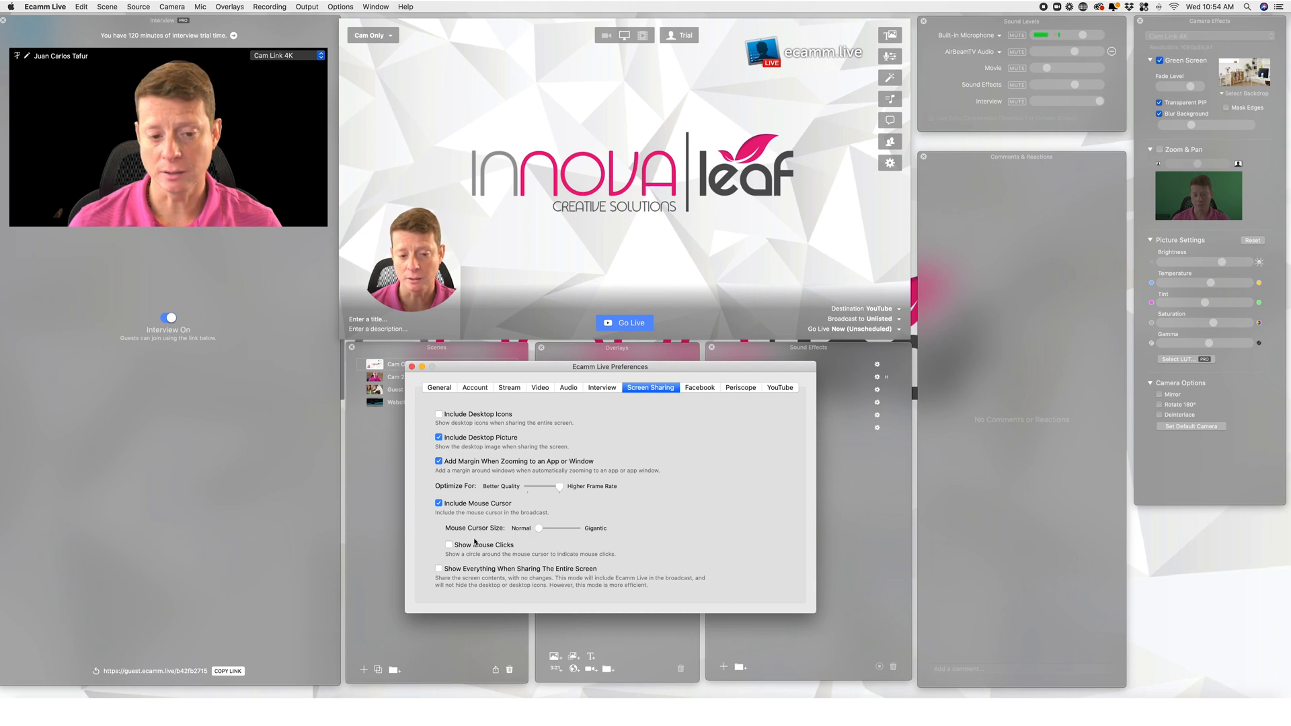
{"action": "left_click", "coordinate": [704, 391]}
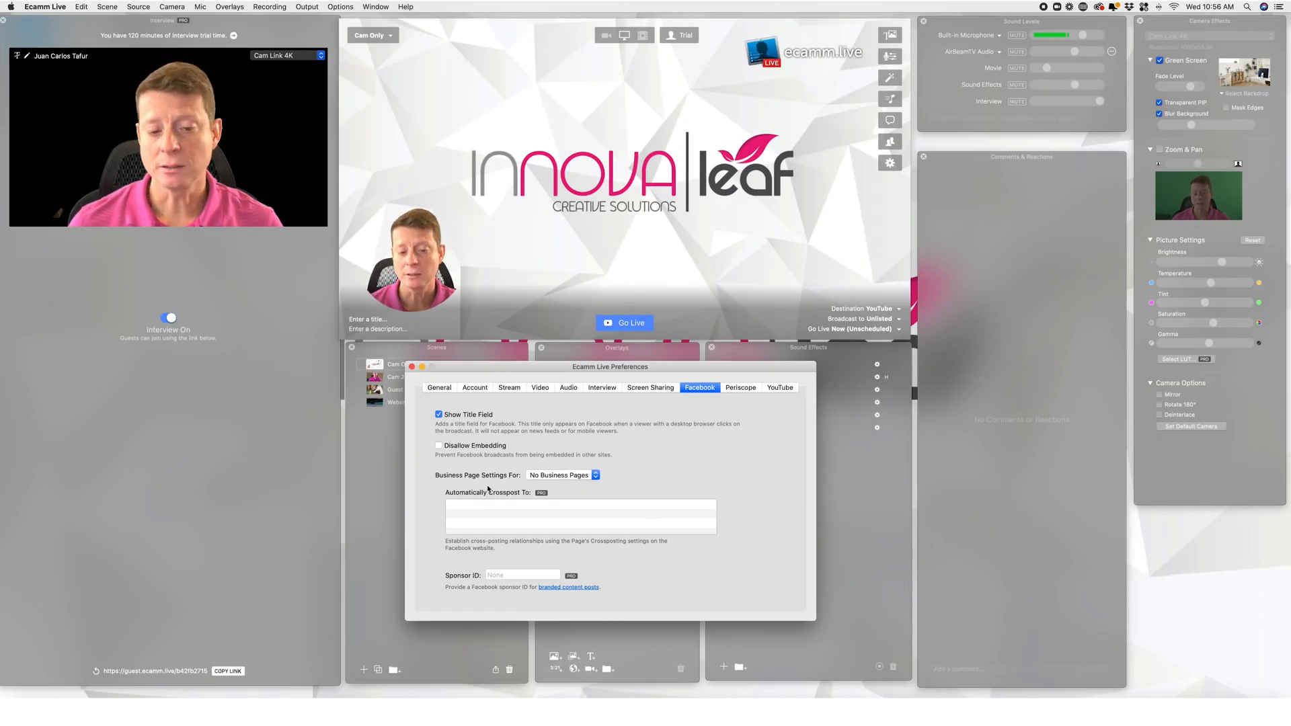
{"action": "left_click", "coordinate": [545, 475]}
{"action": "left_click", "coordinate": [593, 475]}
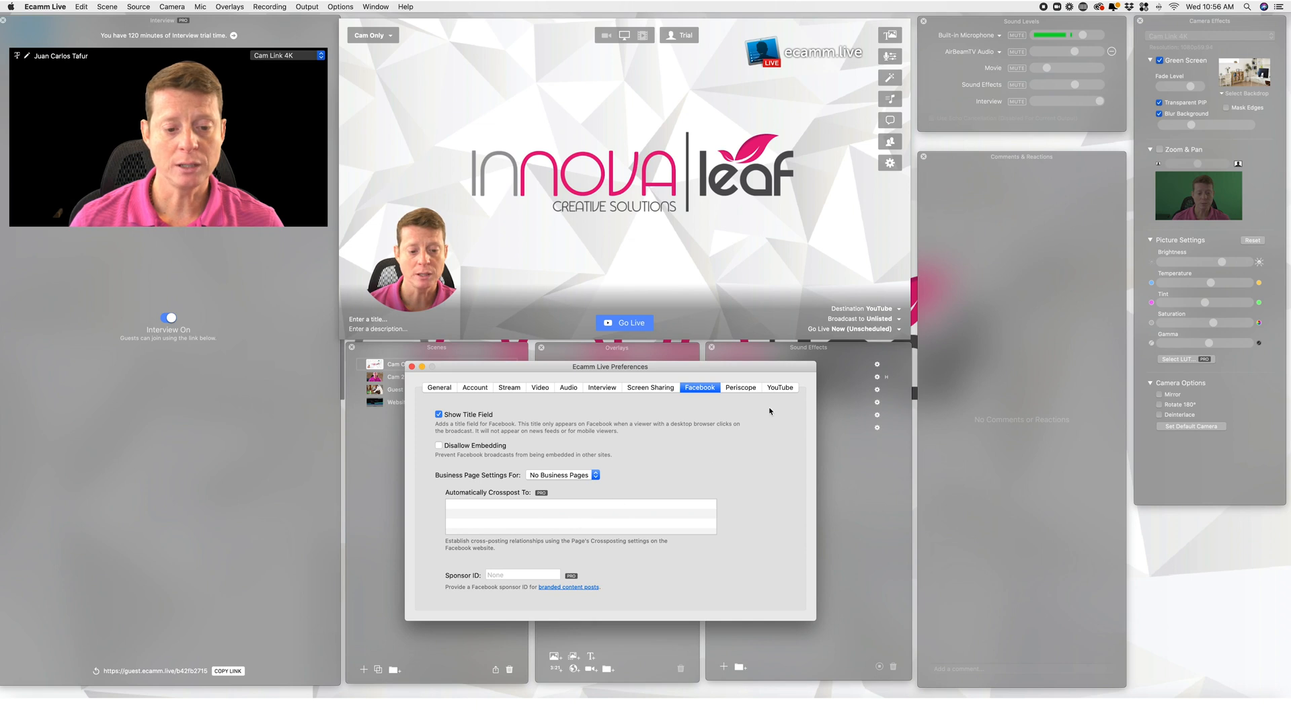
Open the YouTube preferences and examine the Stream Latency choices, leaving Ultra Low-Latency selected.
{"action": "left_click", "coordinate": [779, 388]}
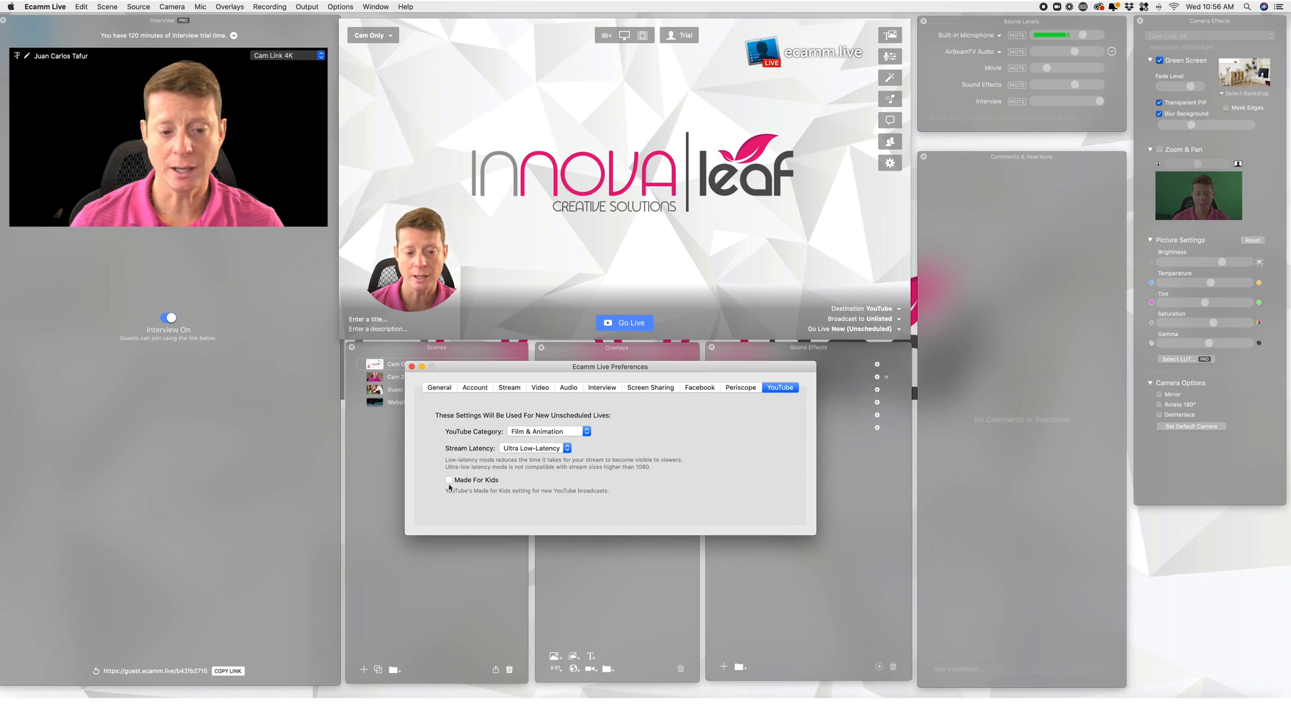
{"action": "left_click", "coordinate": [531, 450]}
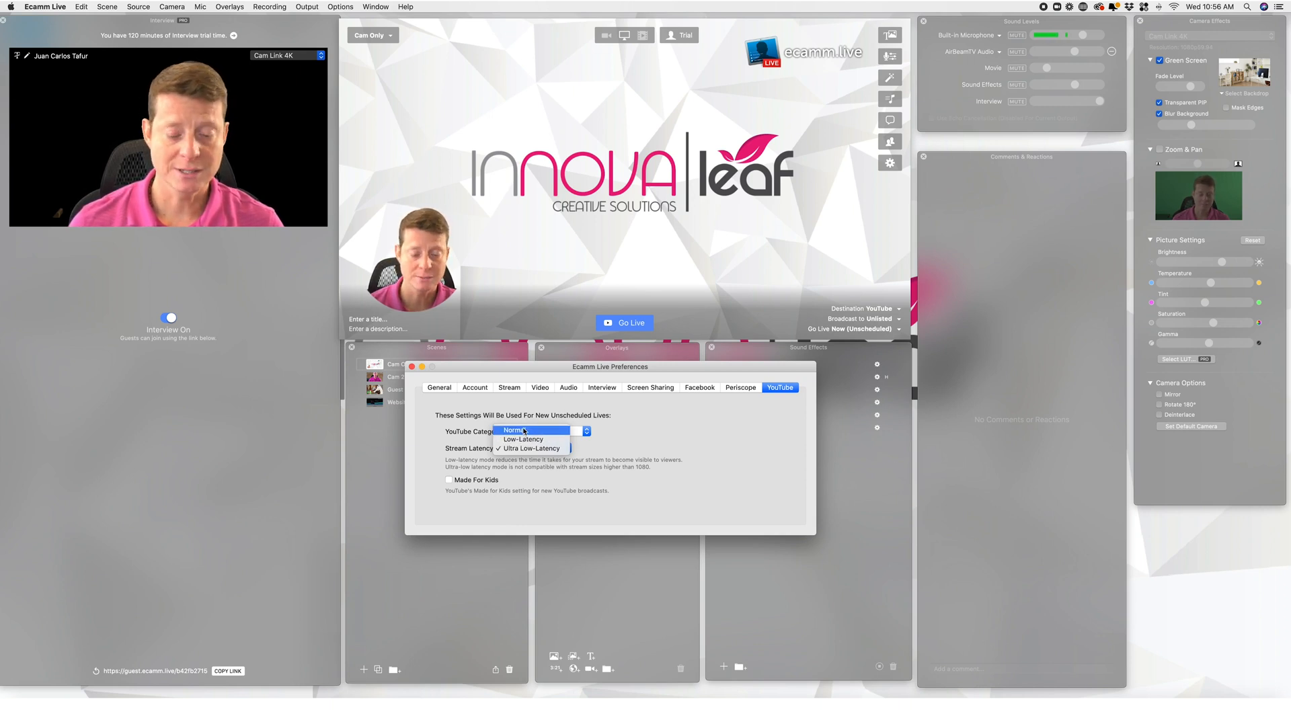
{"action": "left_click", "coordinate": [565, 449]}
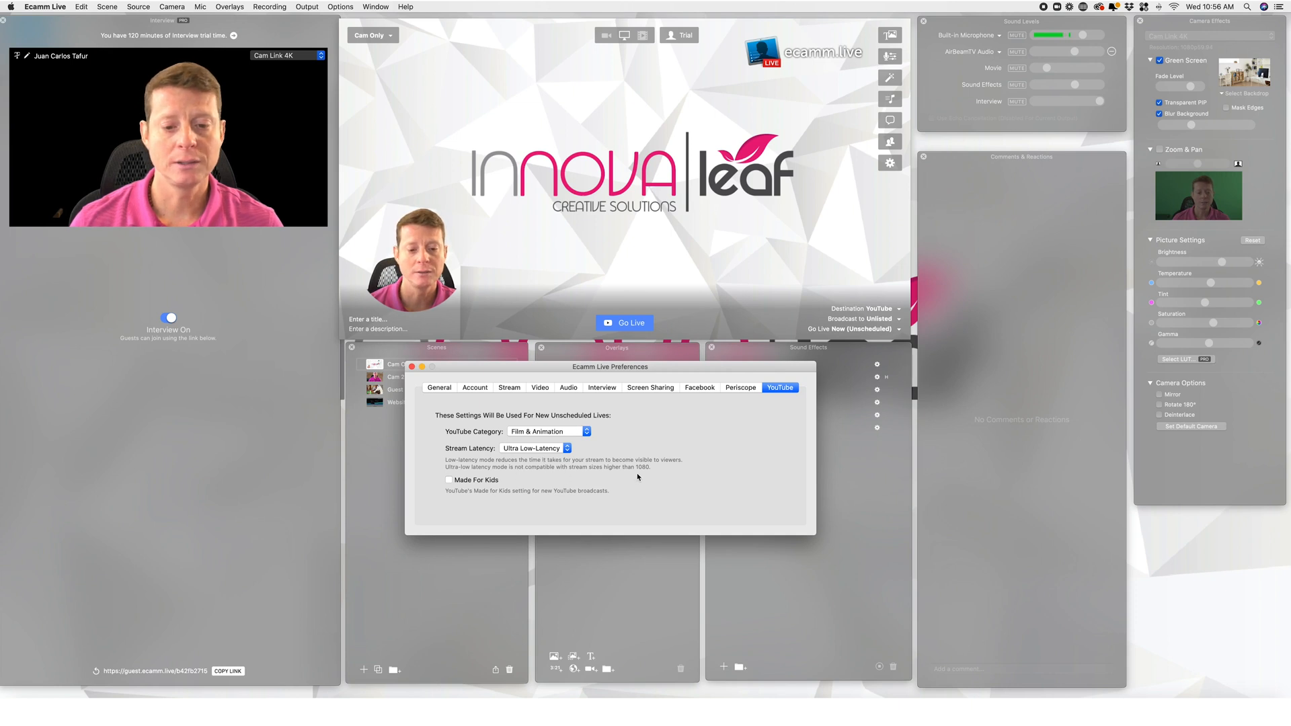
Move the preferences window clear of the source controls and switch the Cam Only scene from screen sharing to the camera.
{"action": "left_click", "coordinate": [701, 390]}
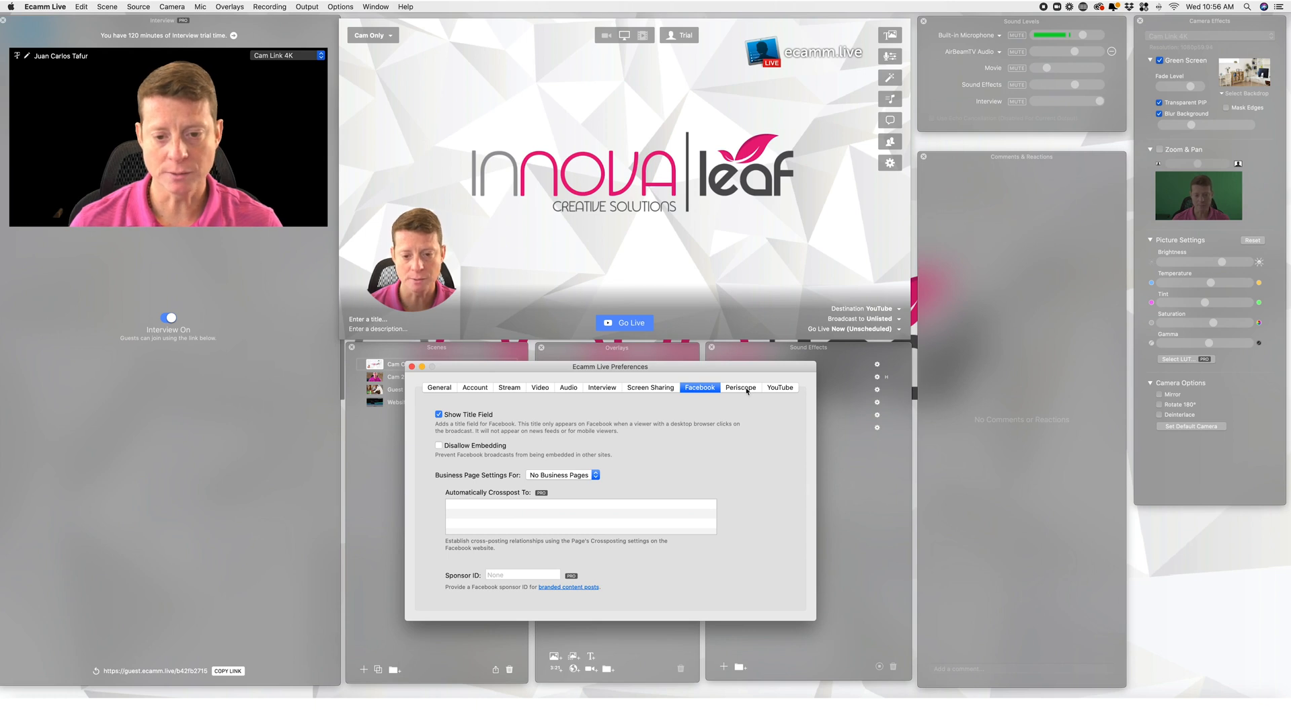
{"action": "left_click_drag", "start_coordinate": [537, 374], "coordinate": [645, 399]}
{"action": "mouse_move", "coordinate": [569, 289]}
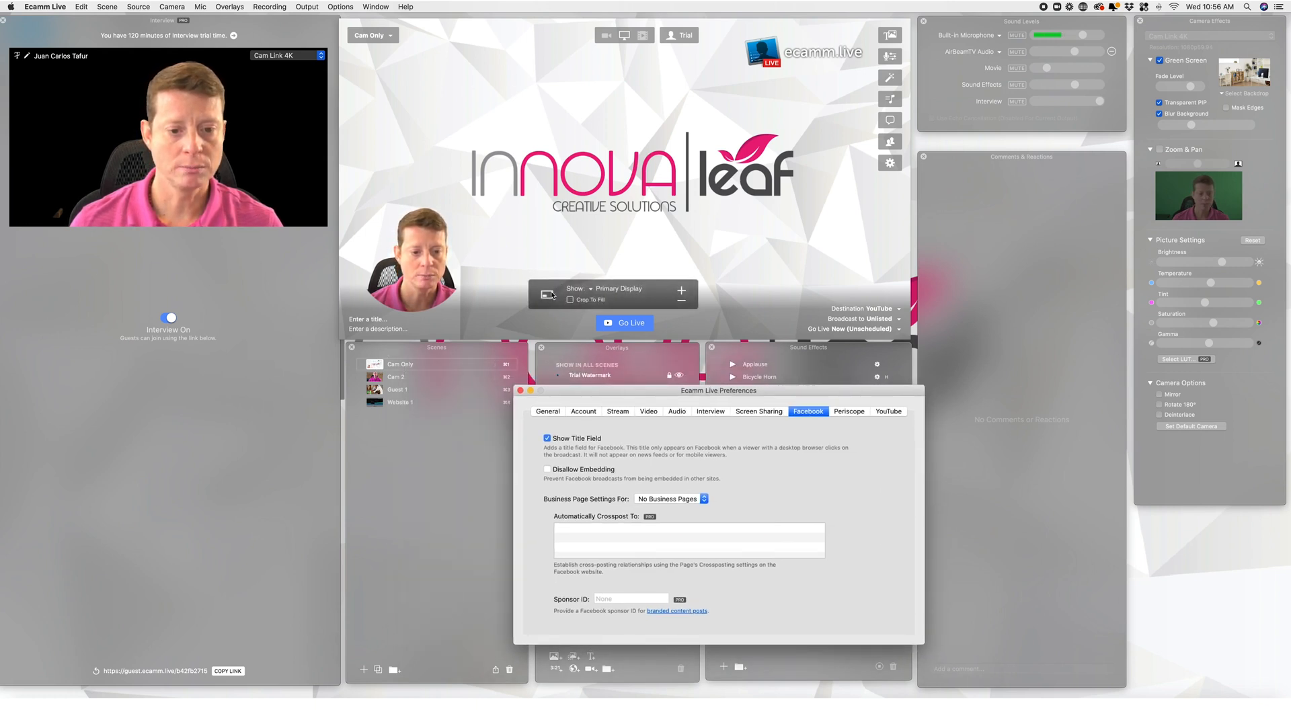
{"action": "left_click", "coordinate": [606, 36]}
{"action": "left_click_drag", "start_coordinate": [740, 390], "coordinate": [626, 368]}
Review the Periscope preferences, and go back over the General, Stream and Video preferences.
{"action": "left_click", "coordinate": [735, 388]}
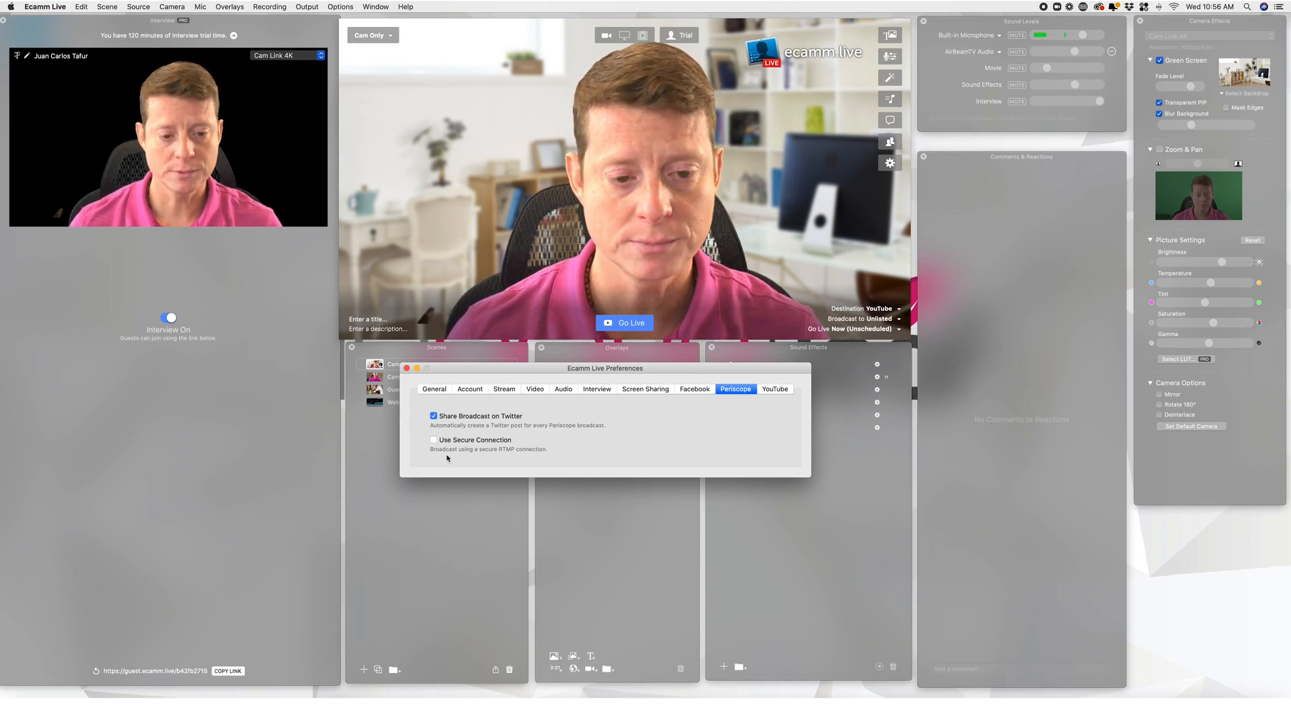
{"action": "left_click", "coordinate": [695, 389]}
{"action": "left_click", "coordinate": [433, 389]}
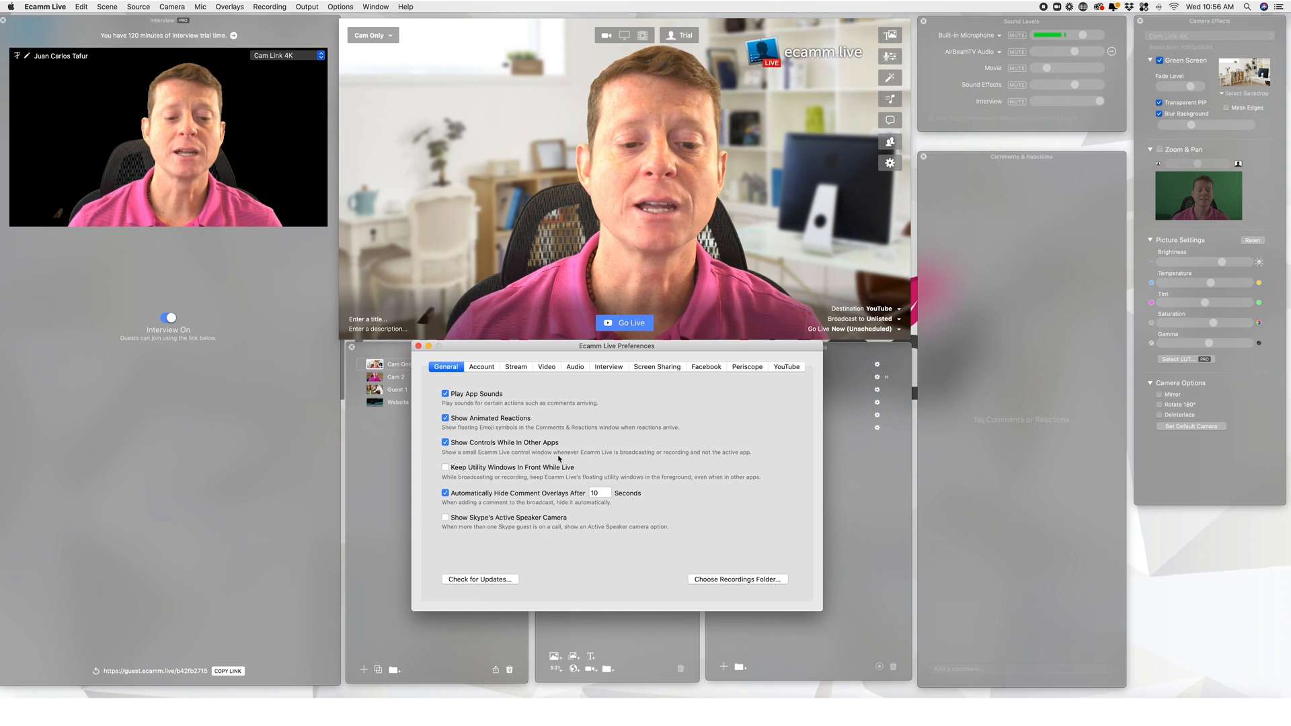
{"action": "left_click", "coordinate": [516, 369]}
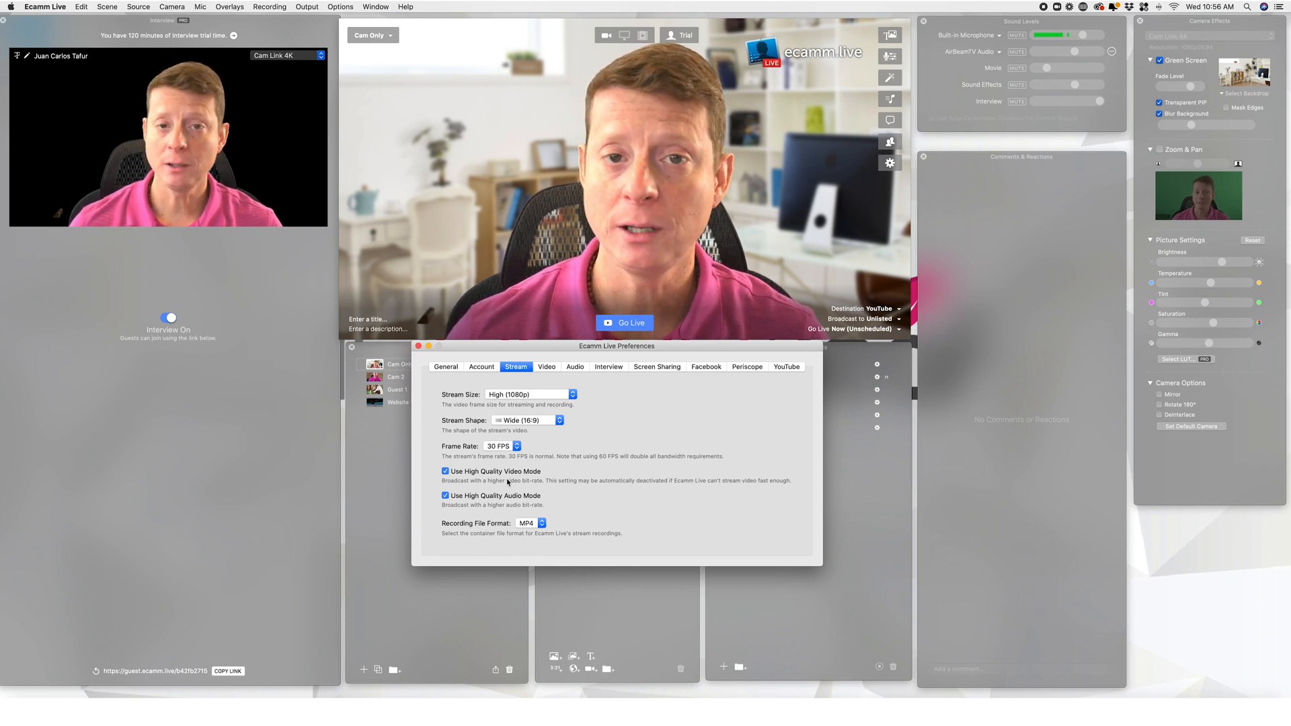
{"action": "left_click", "coordinate": [546, 367]}
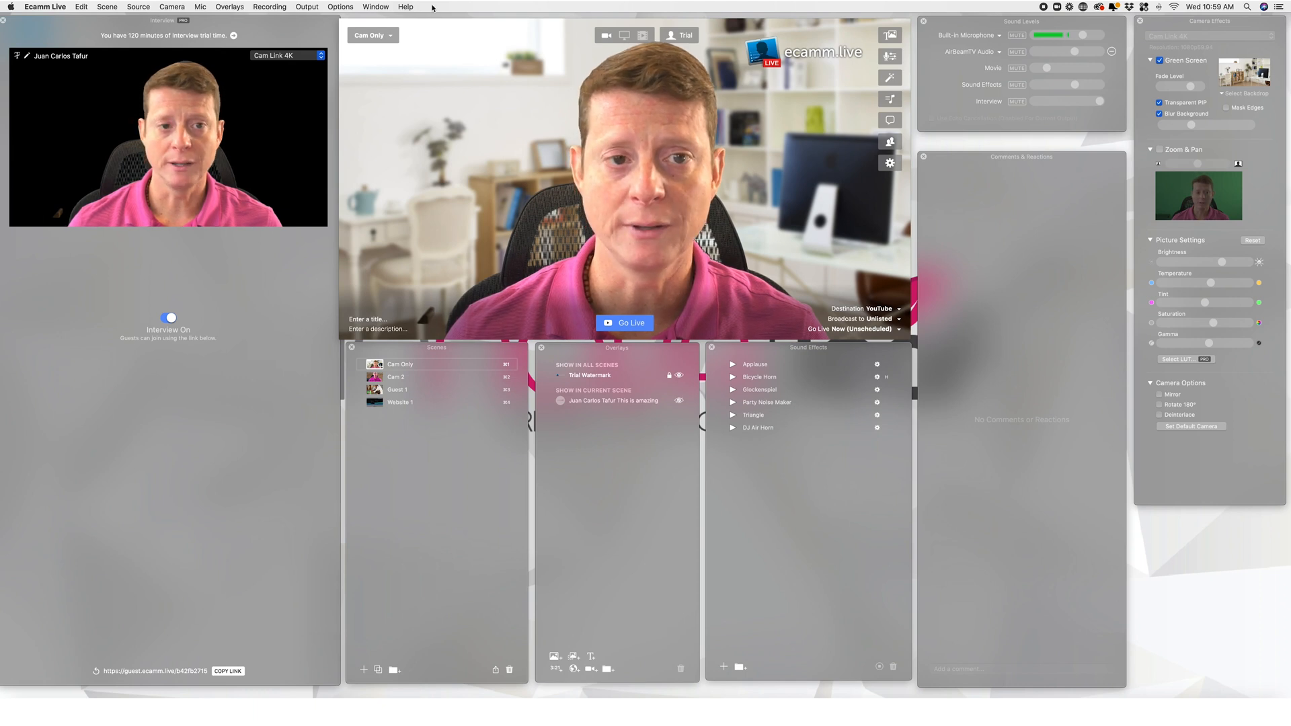
Examine the application-level, editing and scene commands that Ecamm Live offers.
{"action": "left_click", "coordinate": [43, 8]}
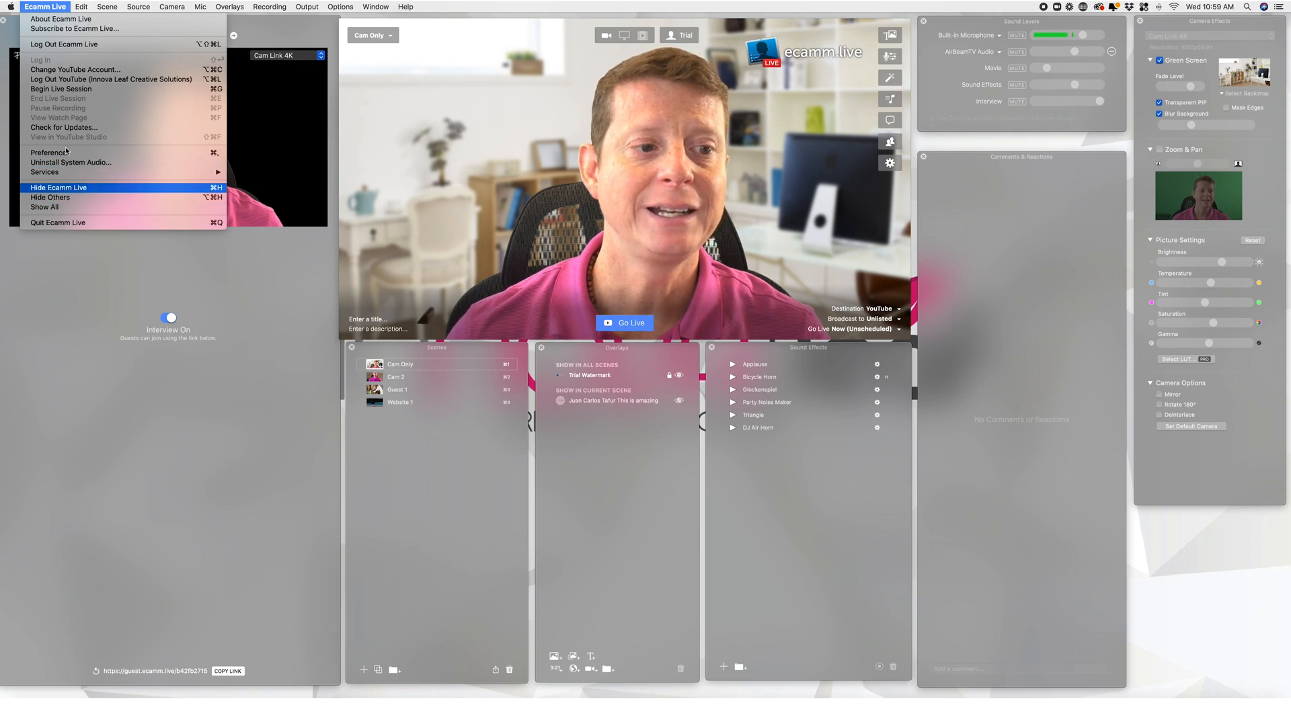
{"action": "mouse_move", "coordinate": [81, 6]}
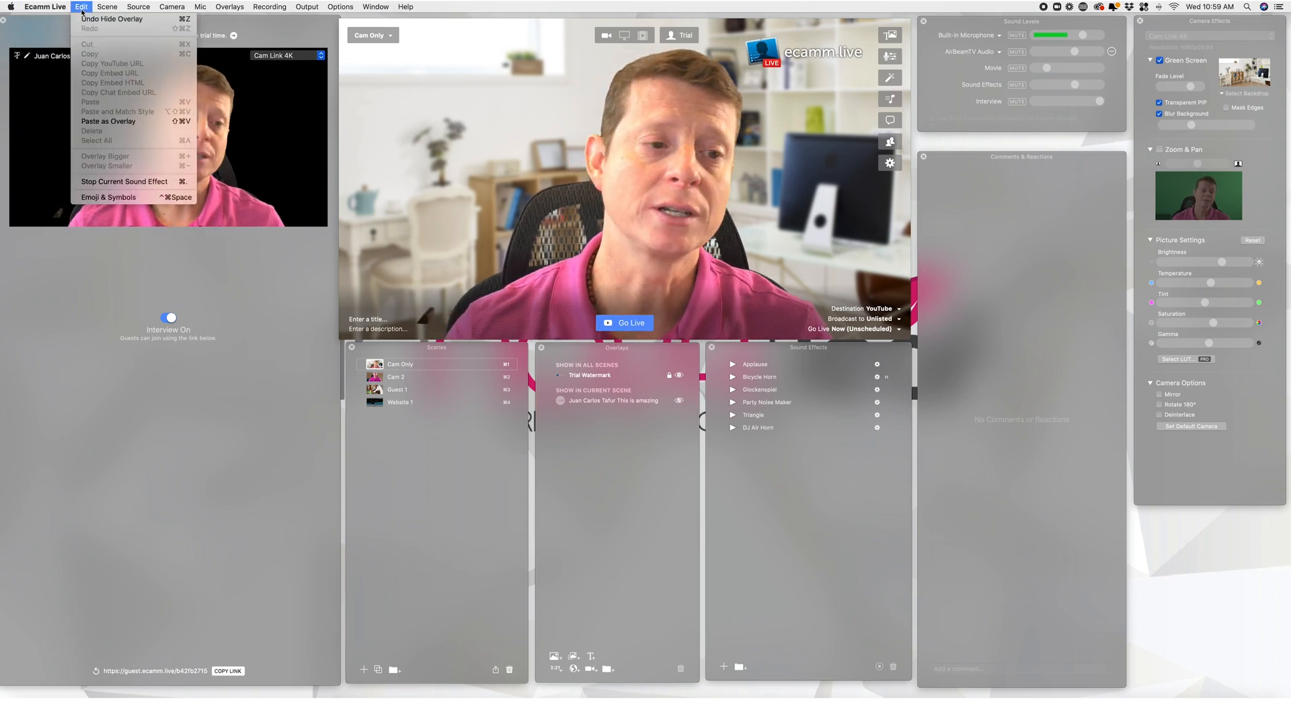
{"action": "mouse_move", "coordinate": [213, 10]}
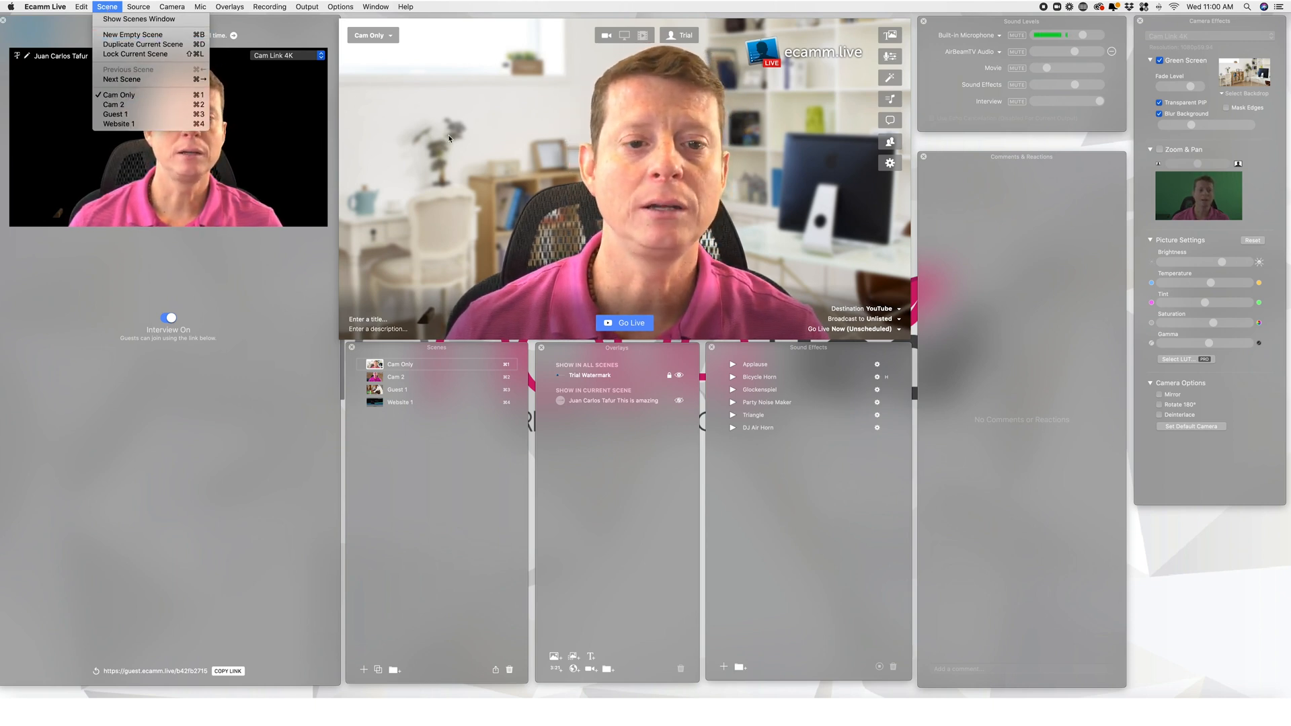
{"action": "left_click", "coordinate": [499, 328]}
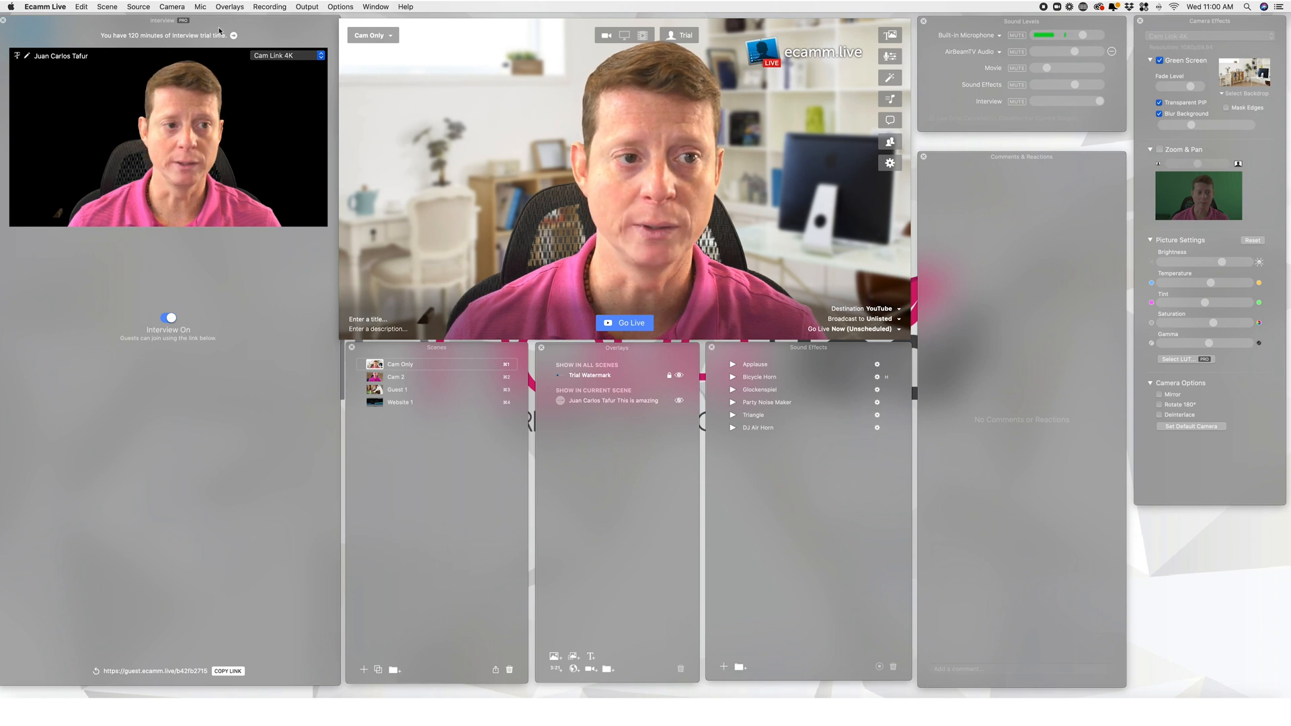
Look through the microphone and recording commands and the commands for arranging and showing utility windows.
{"action": "left_click", "coordinate": [199, 8]}
{"action": "mouse_move", "coordinate": [276, 8]}
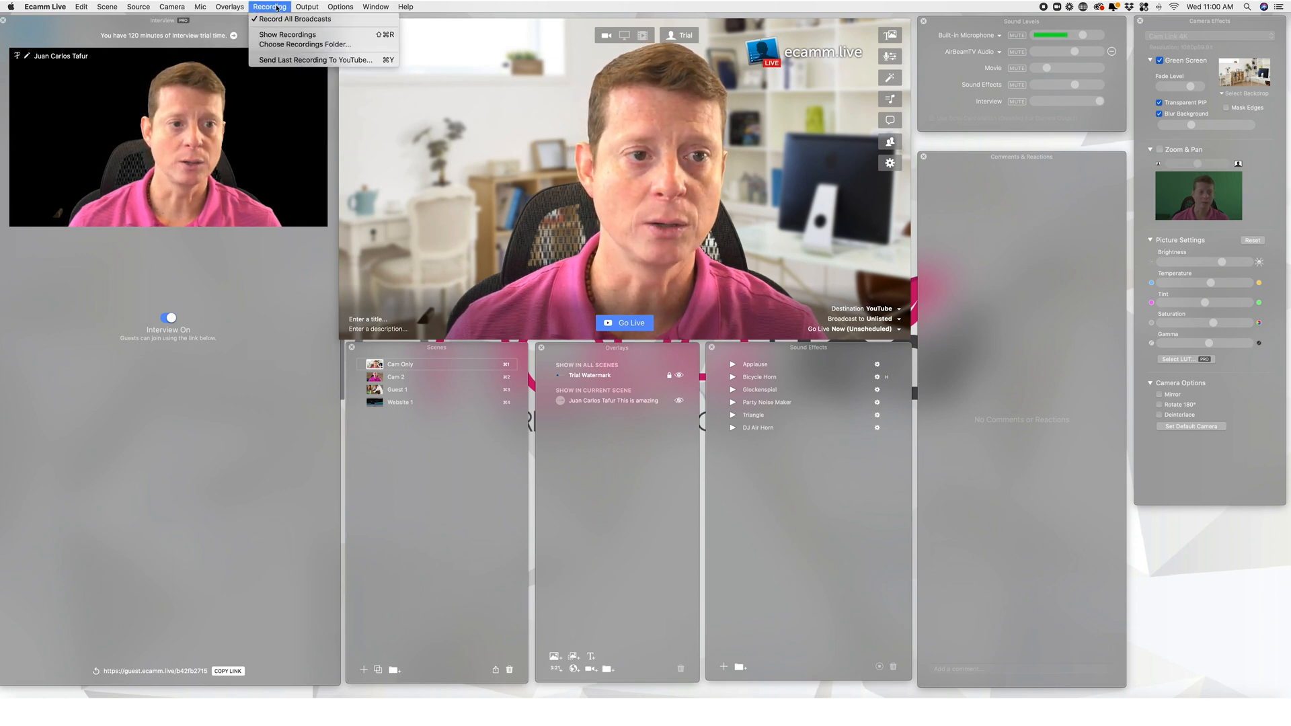
{"action": "mouse_move", "coordinate": [369, 8]}
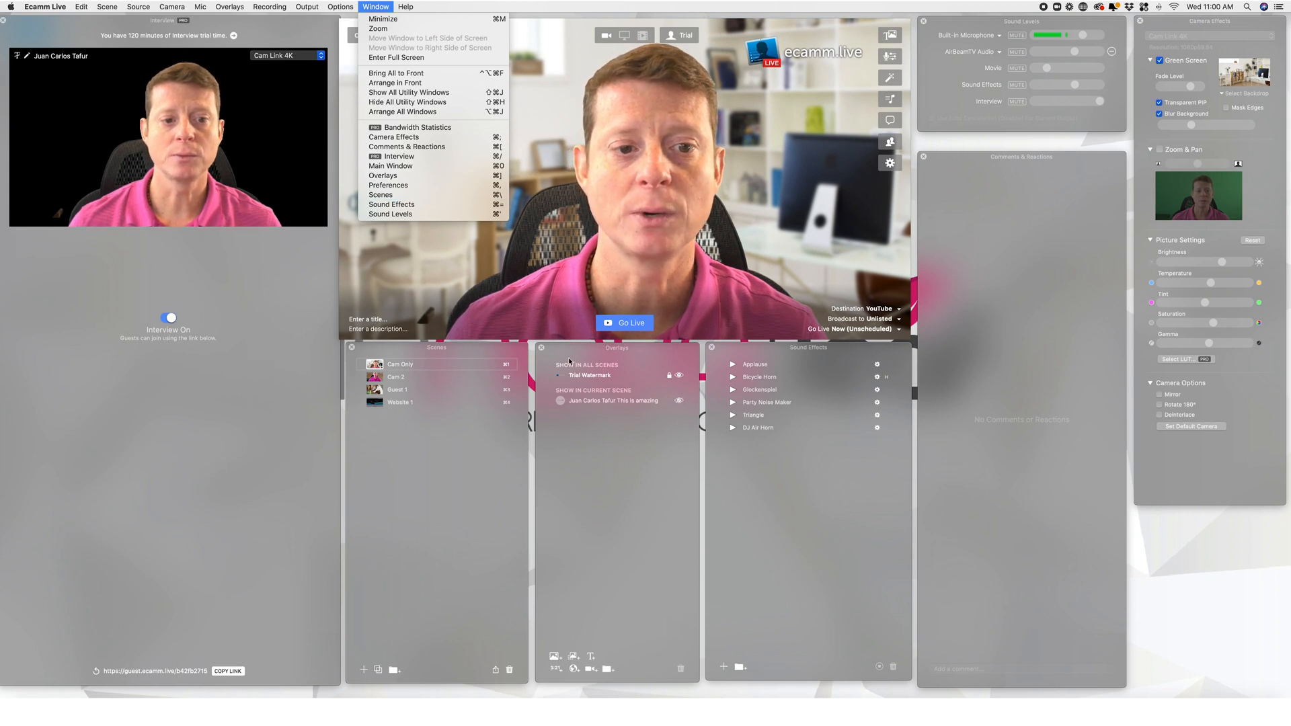
{"action": "left_click", "coordinate": [779, 467]}
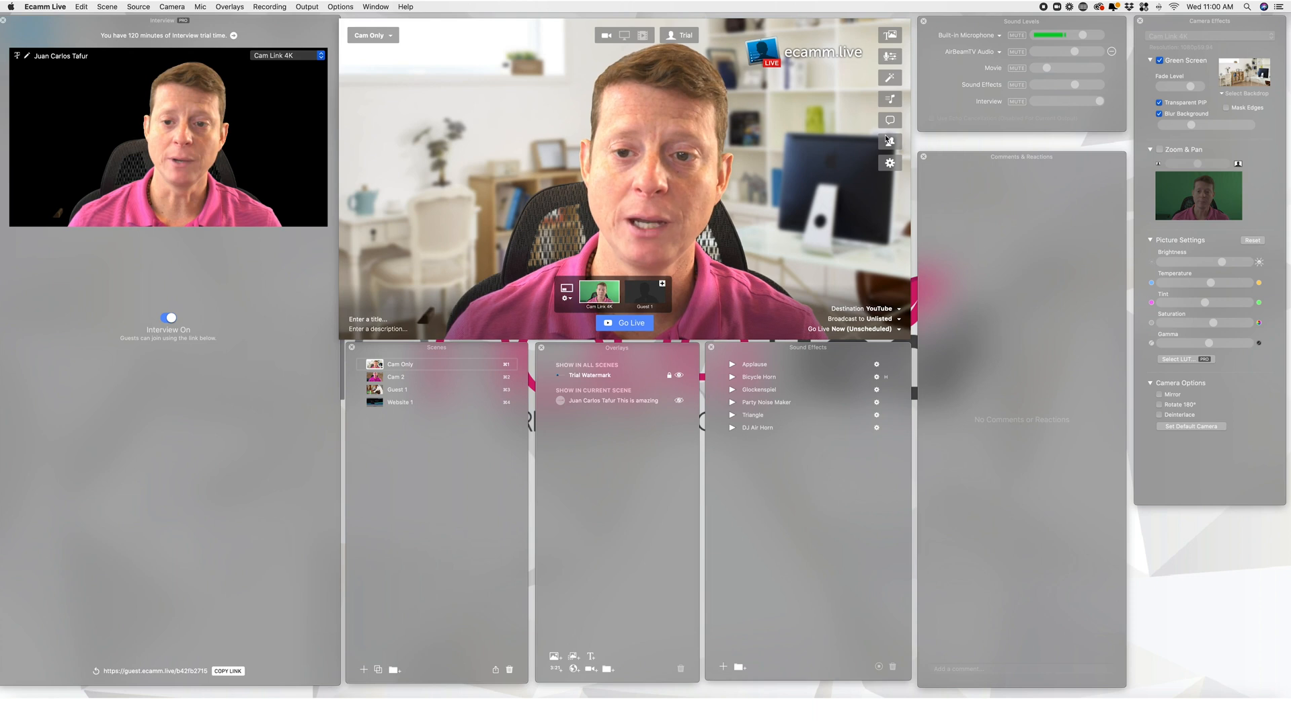
{"action": "left_click", "coordinate": [375, 7]}
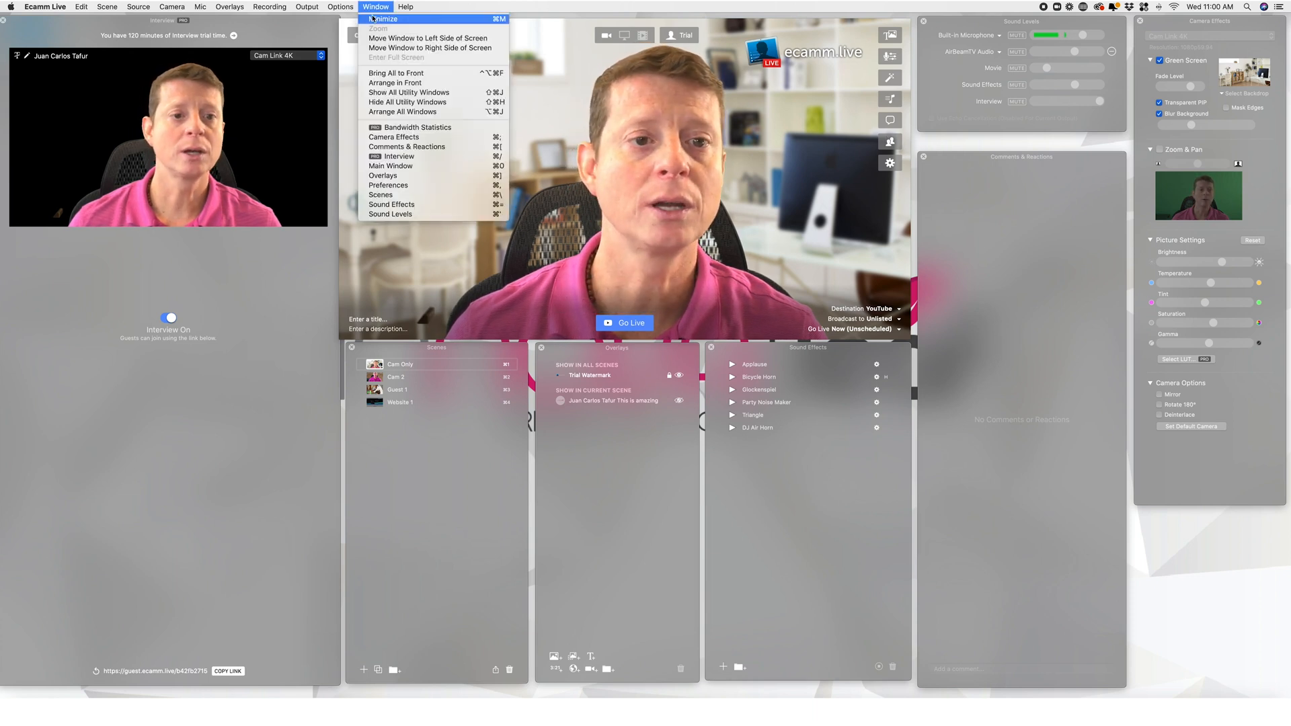